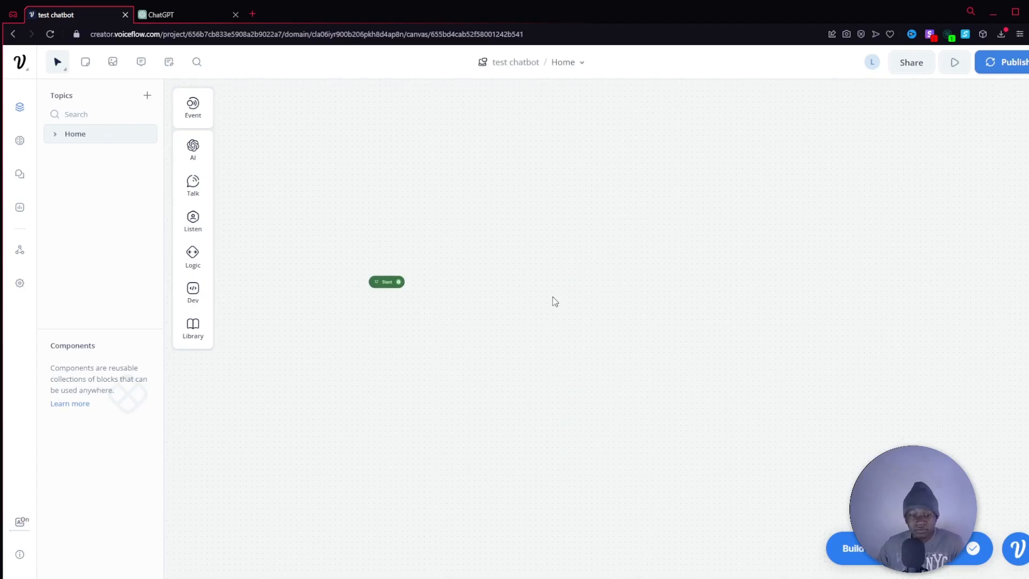
Add a Talk Text block connected from the Start node and position it beside Start.
{"action": "left_click_drag", "start_coordinate": [465, 259], "coordinate": [493, 284]}
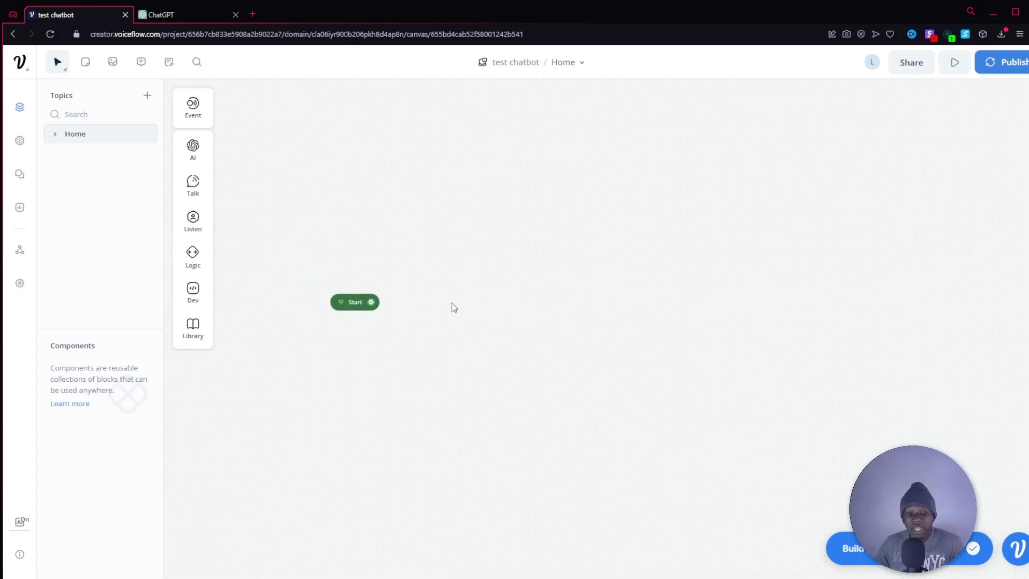
{"action": "left_click_drag", "start_coordinate": [373, 305], "coordinate": [440, 304]}
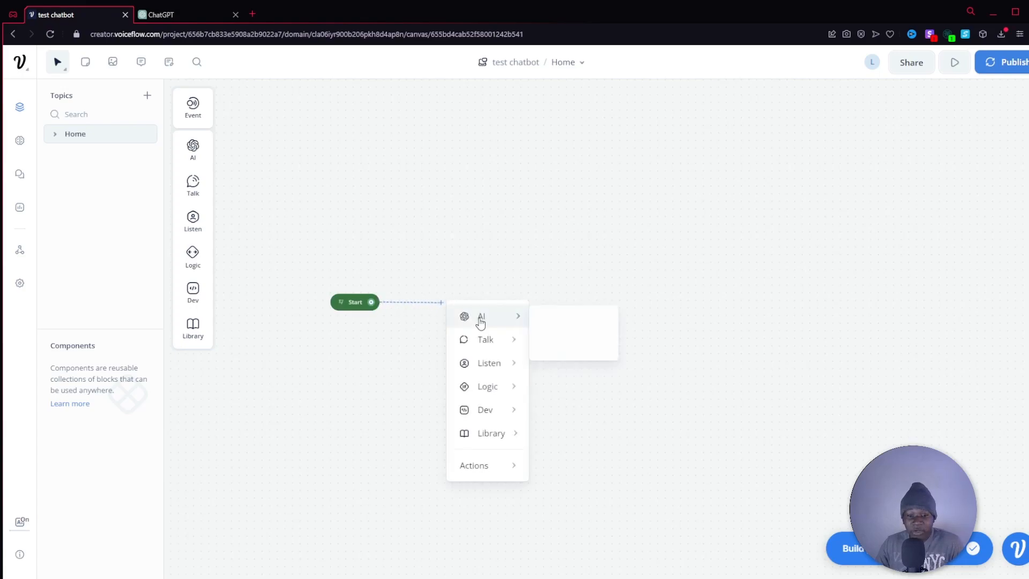
{"action": "mouse_move", "coordinate": [497, 348]}
{"action": "left_click", "coordinate": [592, 352]}
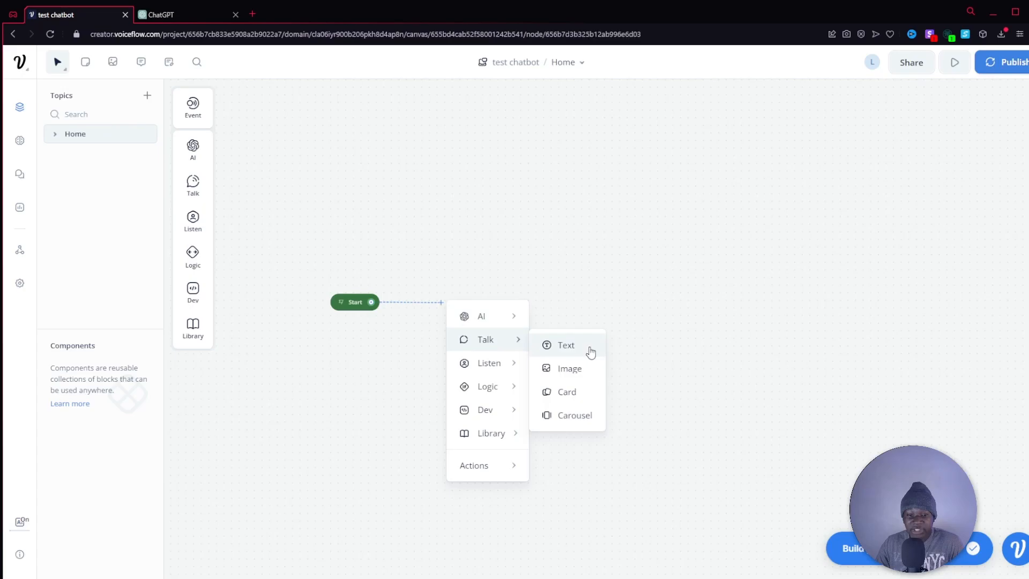
{"action": "left_click_drag", "start_coordinate": [527, 292], "coordinate": [487, 290]}
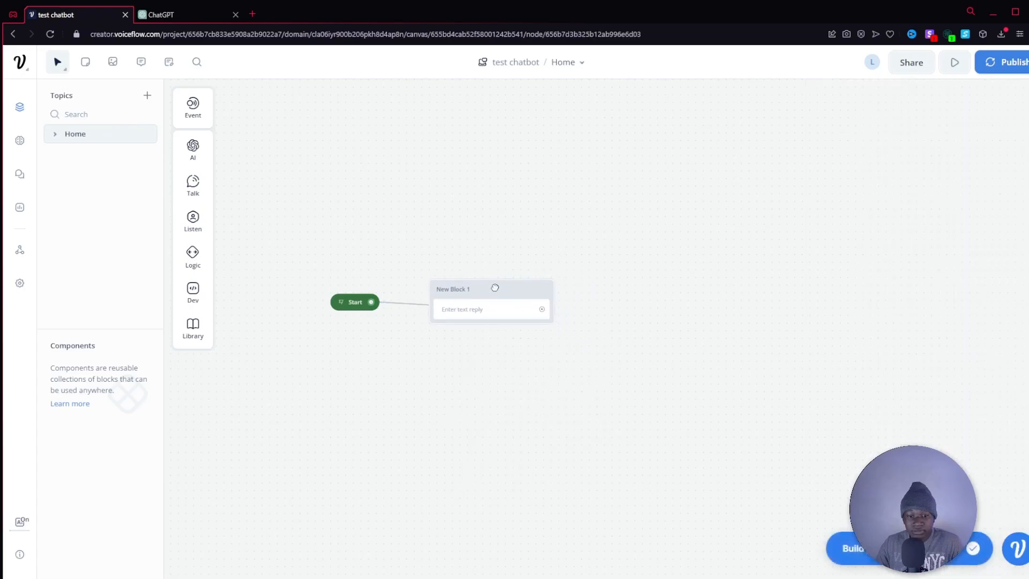
Rename the new text block as "Intro".
{"action": "left_click", "coordinate": [461, 289]}
{"action": "key", "text": "ctrl+a"}
{"action": "type", "text": "Intro"}
{"action": "key", "text": "Return"}
Enter the text reply "Hi, I'm Bill from The Cool Gym 💪" in the Intro block.
{"action": "left_click", "coordinate": [485, 308]}
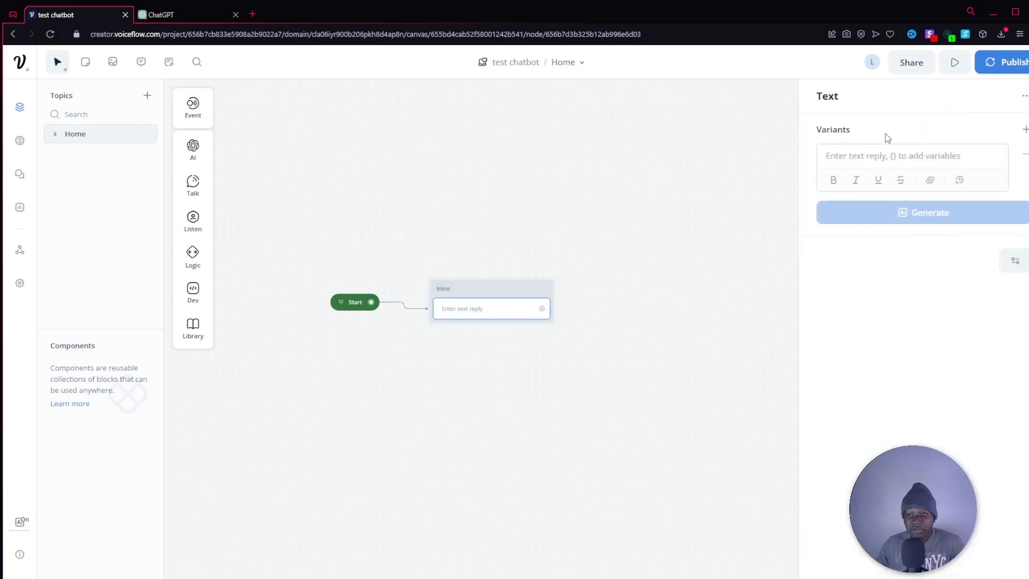
{"action": "left_click", "coordinate": [899, 153]}
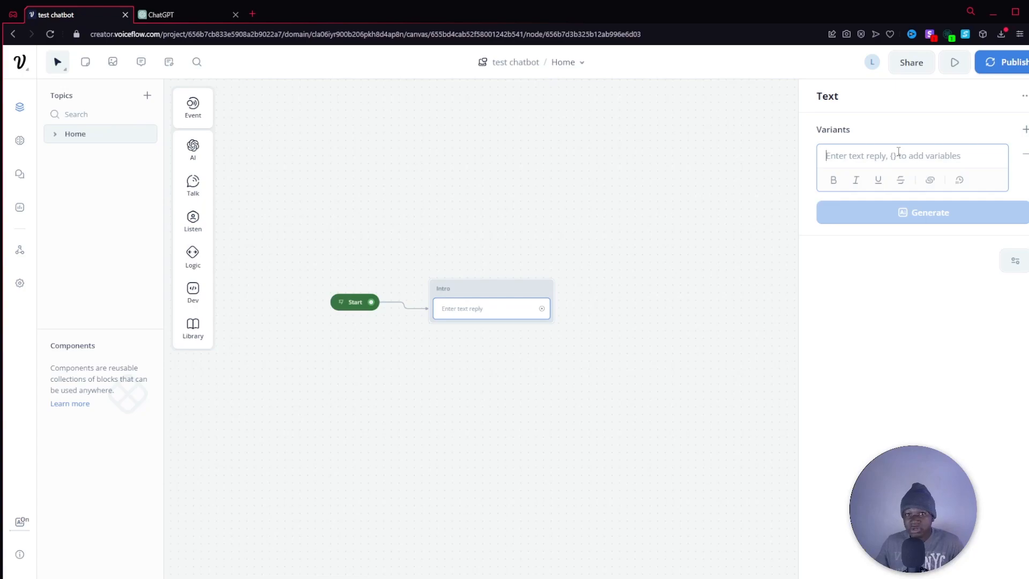
{"action": "type", "text": "Hi, I"}
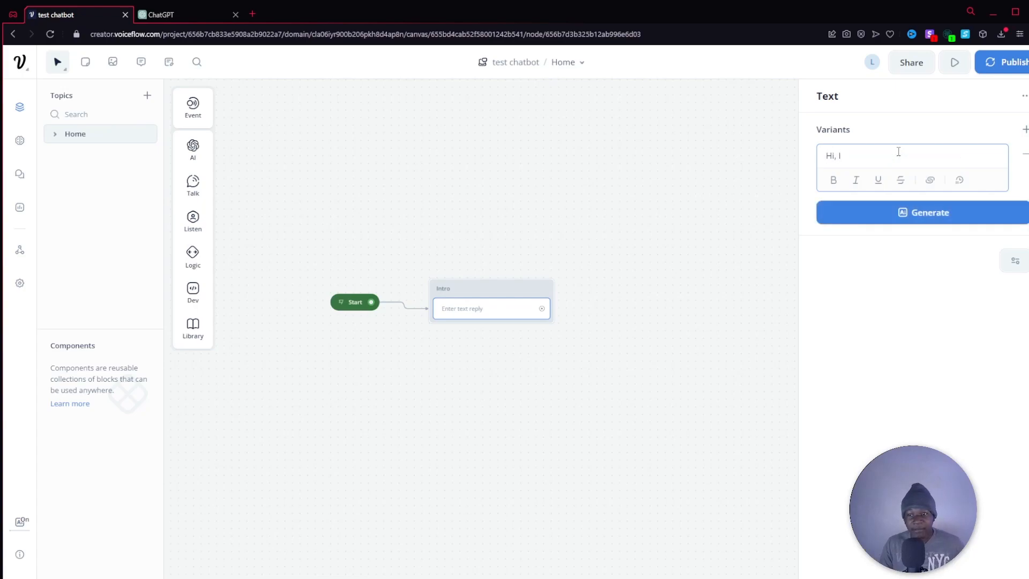
{"action": "type", "text": "'m "}
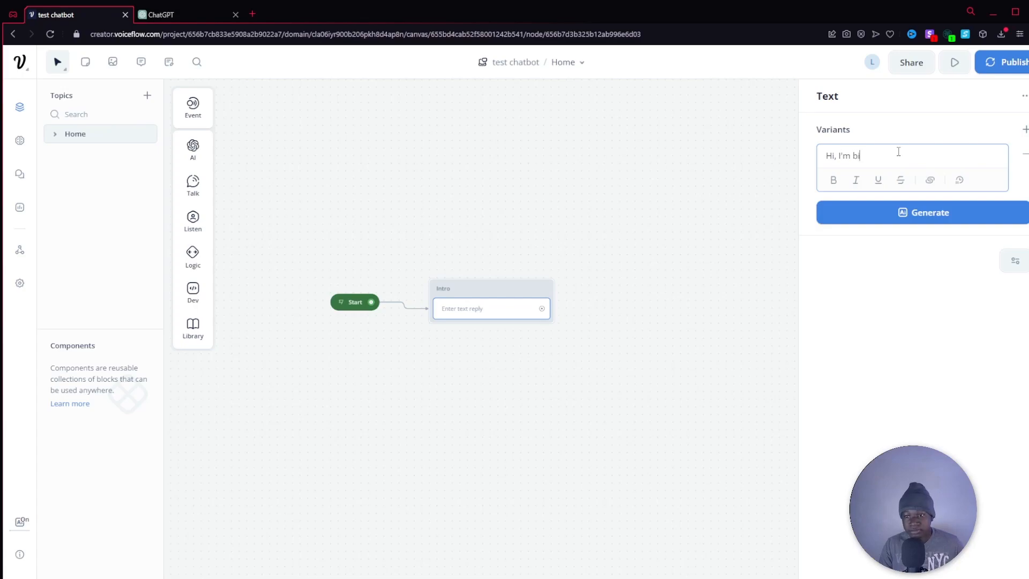
{"action": "type", "text": "Bill from"}
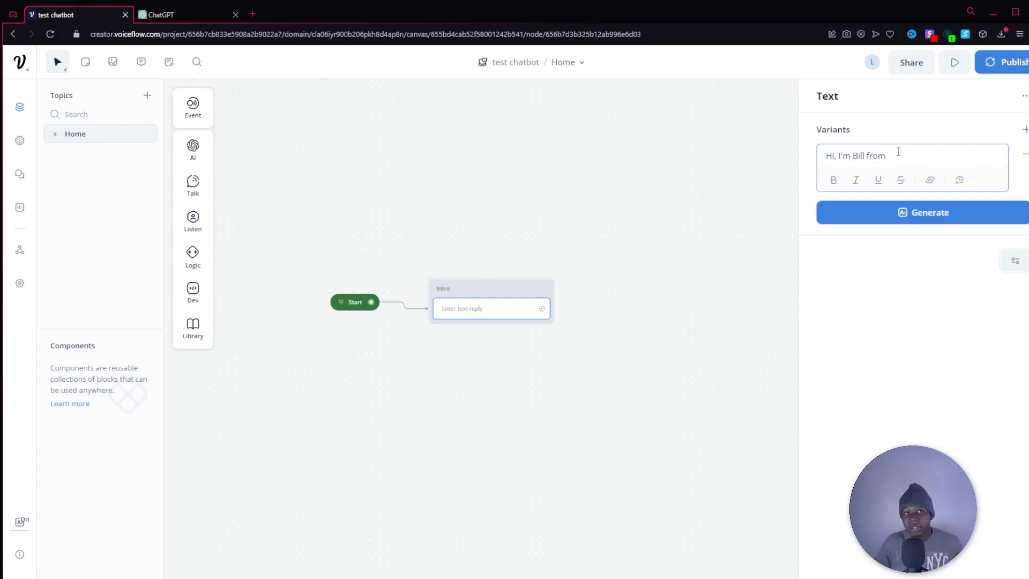
{"action": "type", "text": "The Cool Medspa"}
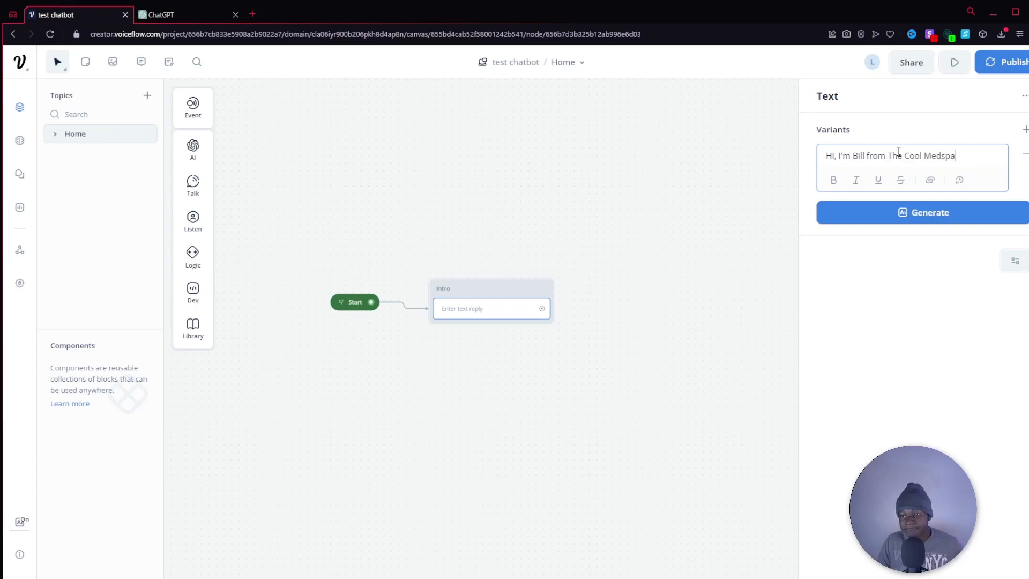
{"action": "key", "text": "BackSpace"}
{"action": "key", "text": "BackSpace"}
{"action": "key", "text": "BackSpace"}
{"action": "key", "text": "BackSpace"}
{"action": "key", "text": "BackSpace"}
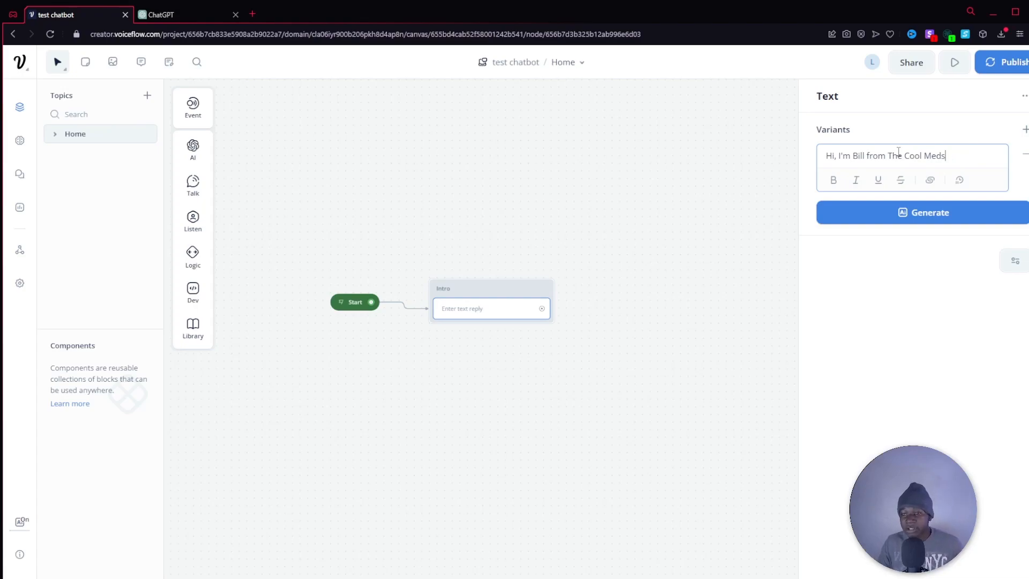
{"action": "key", "text": "BackSpace"}
{"action": "type", "text": "Gym"}
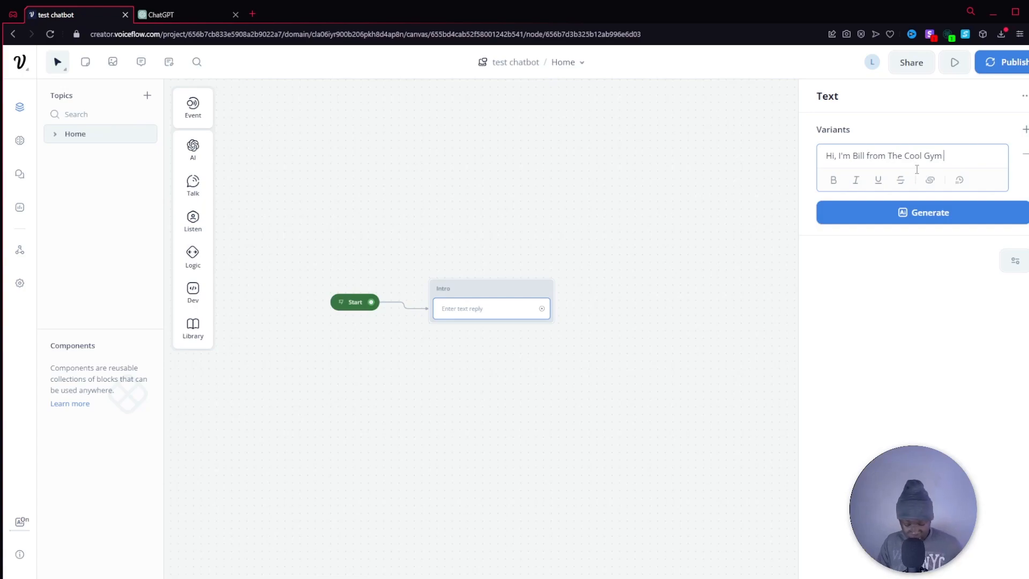
{"action": "type", "text": "💪"}
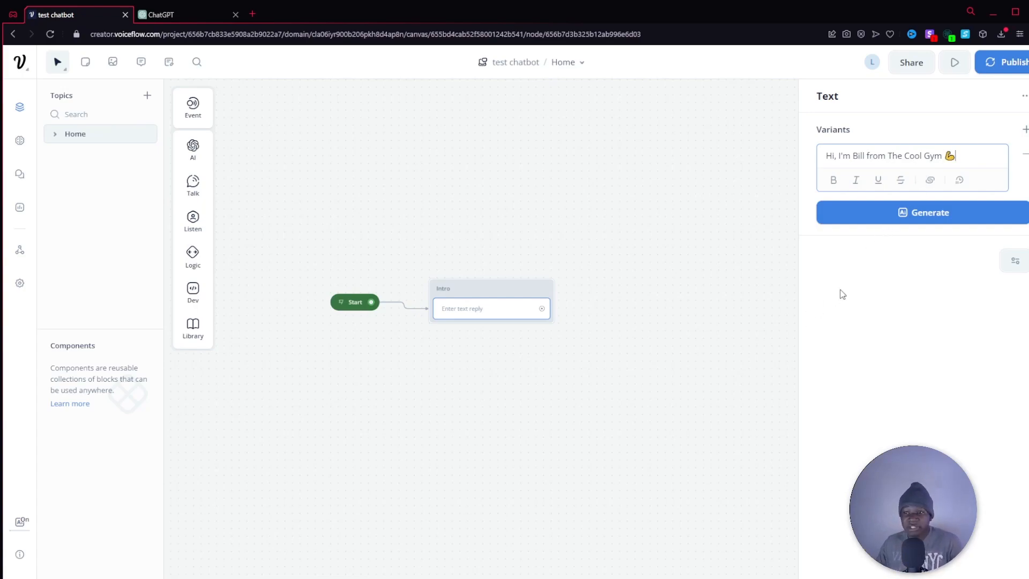
Nudge the Intro block upward, then generate three AI variants of its greeting and accept all of them.
{"action": "left_click_drag", "start_coordinate": [485, 290], "coordinate": [485, 276]}
{"action": "left_click", "coordinate": [490, 302]}
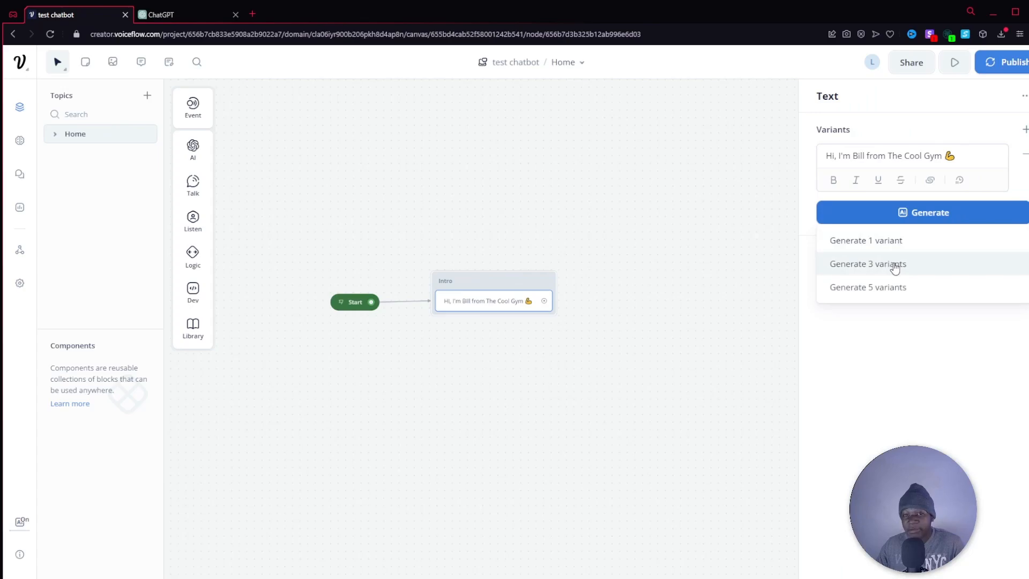
{"action": "left_click", "coordinate": [895, 266]}
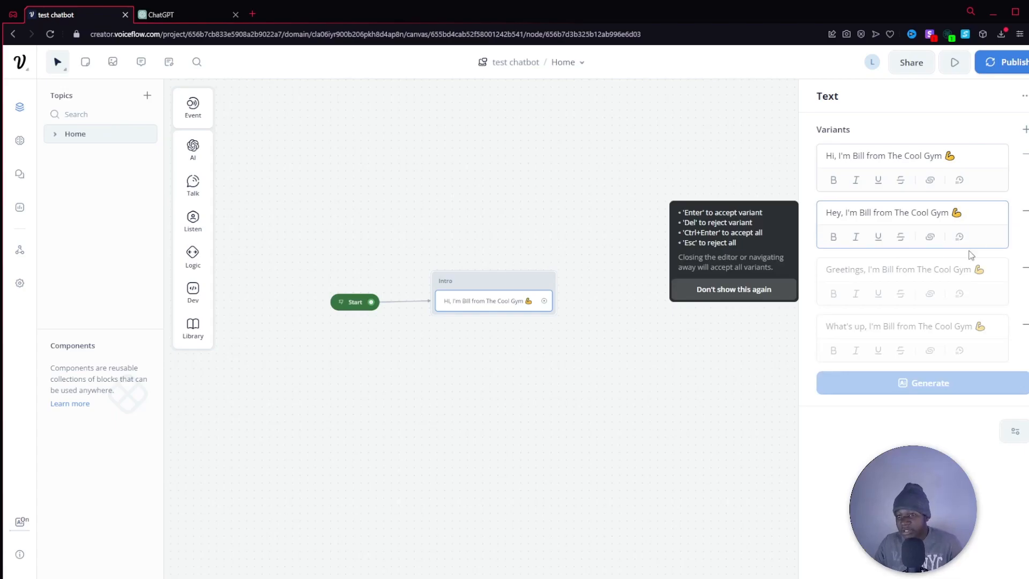
{"action": "key", "text": "Return"}
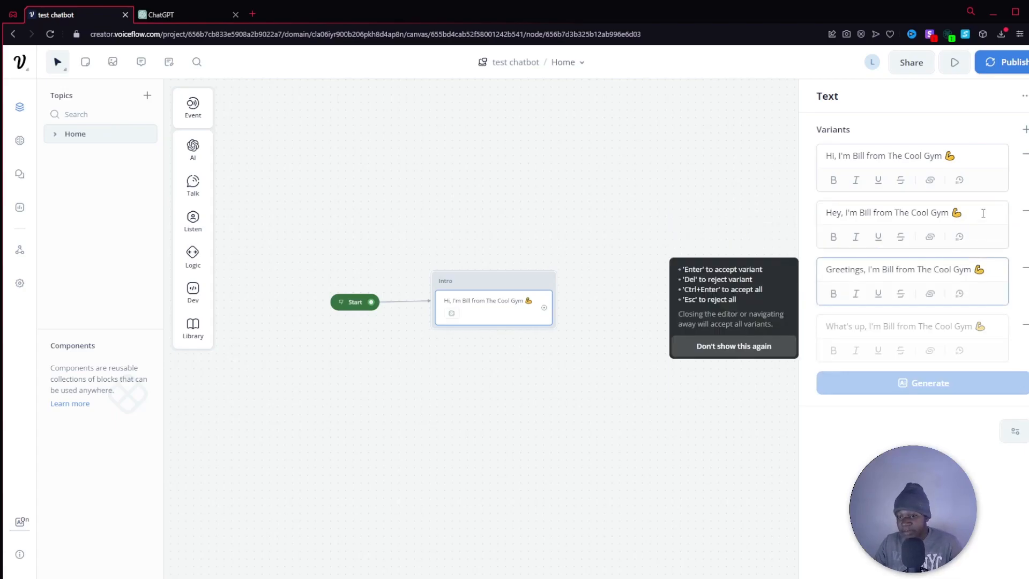
{"action": "key", "text": "Return"}
{"action": "key", "text": "Return"}
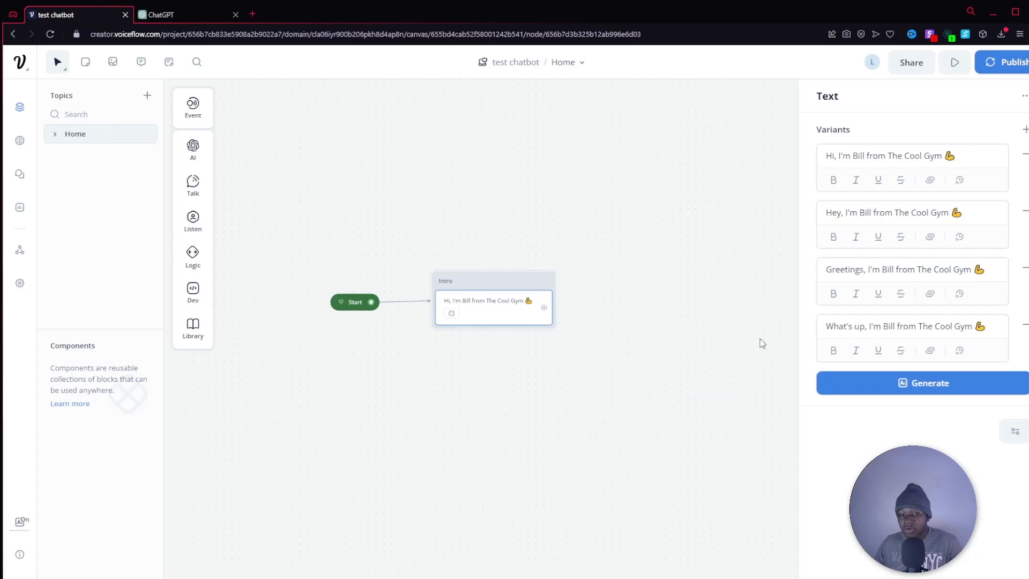
{"action": "left_click", "coordinate": [563, 340]}
Add a second Text step under the greeting in the Intro block with the reply "How can I help you today?".
{"action": "mouse_move", "coordinate": [200, 181]}
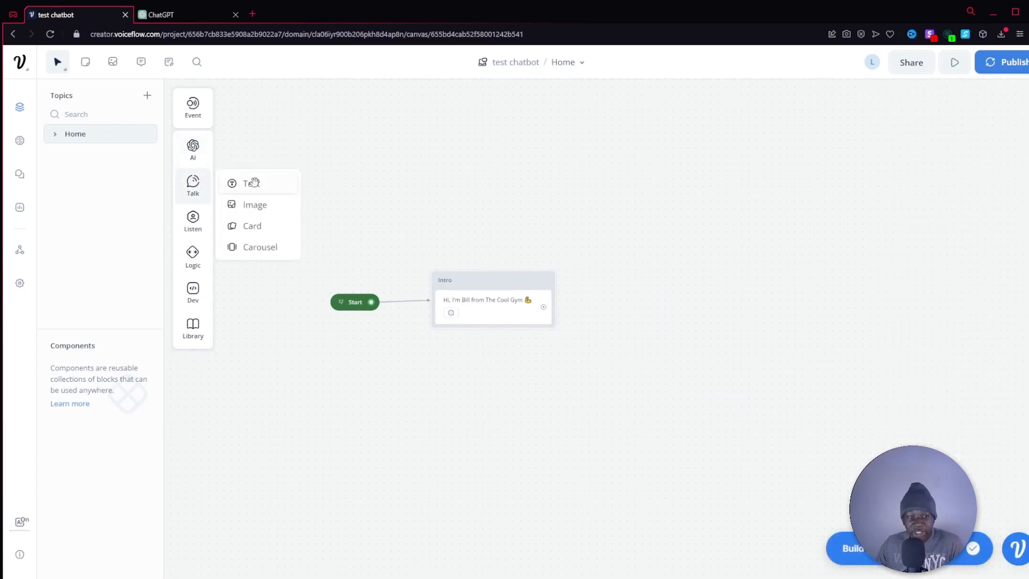
{"action": "left_click_drag", "start_coordinate": [254, 183], "coordinate": [471, 351]}
{"action": "left_click", "coordinate": [886, 163]}
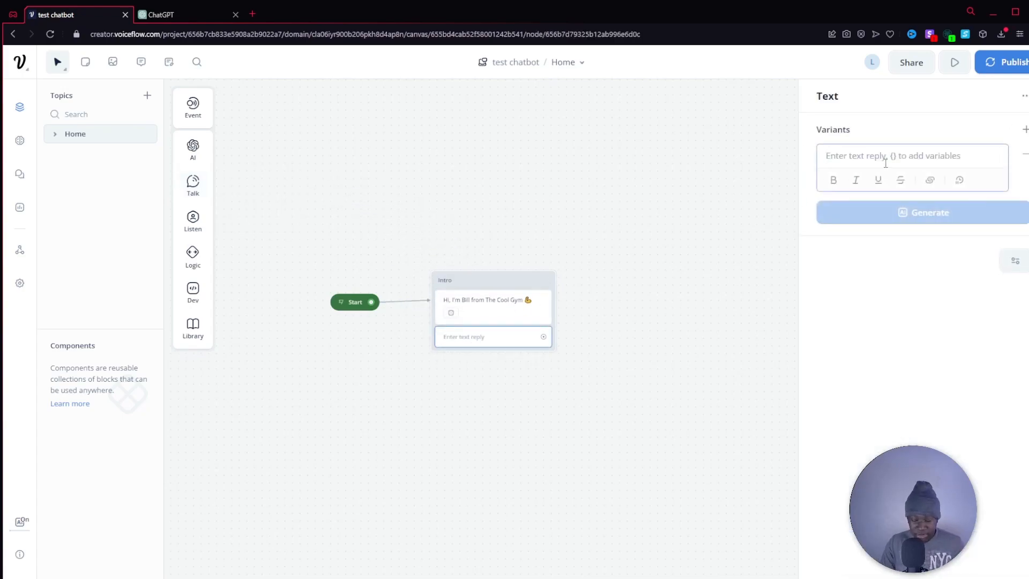
{"action": "type", "text": "How can I help you today?"}
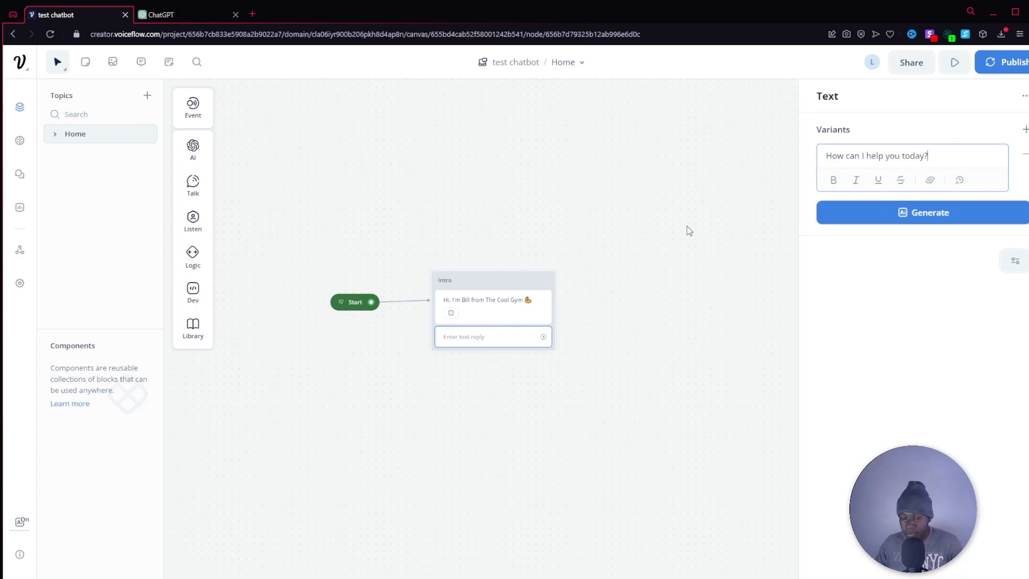
{"action": "key", "text": "Return"}
{"action": "key", "text": "BackSpace"}
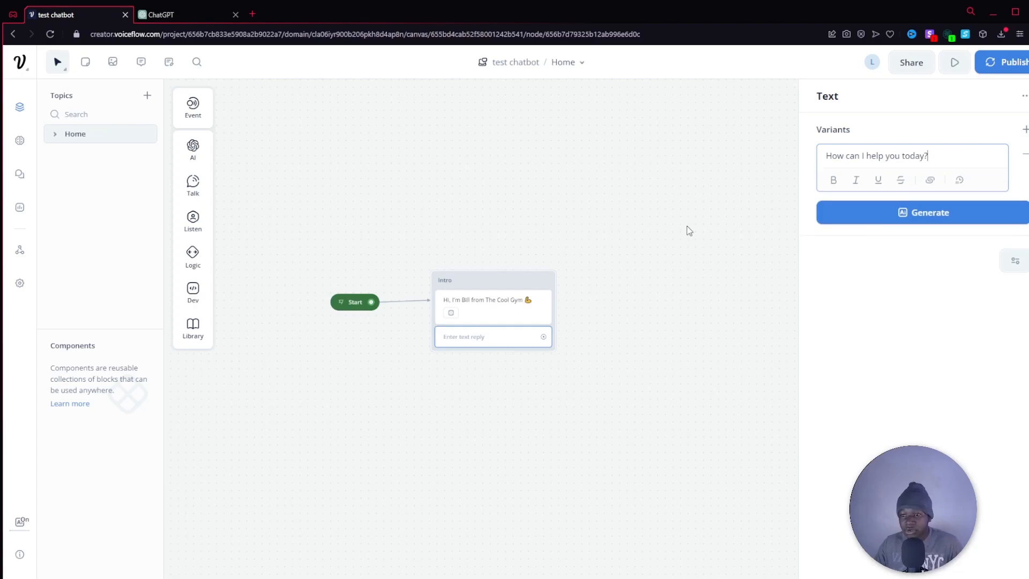
{"action": "left_click", "coordinate": [690, 230]}
Add a Listen Choice block connected from the "How can I help you today?" step and position it beside the Intro block.
{"action": "left_click_drag", "start_coordinate": [497, 279], "coordinate": [485, 281]}
{"action": "left_click_drag", "start_coordinate": [663, 334], "coordinate": [630, 325]}
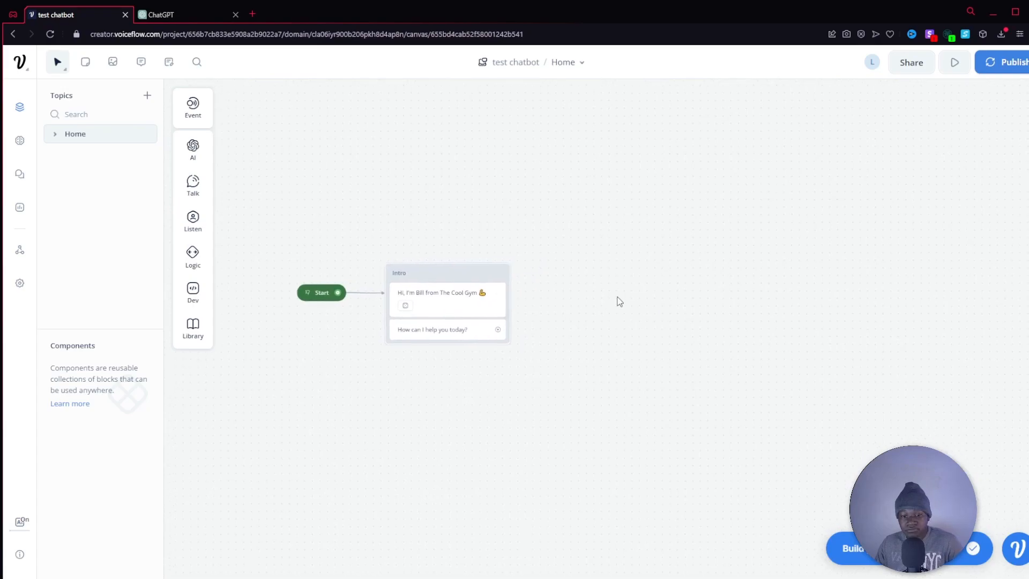
{"action": "left_click_drag", "start_coordinate": [502, 332], "coordinate": [619, 283]}
{"action": "mouse_move", "coordinate": [675, 308]}
{"action": "mouse_move", "coordinate": [677, 326]}
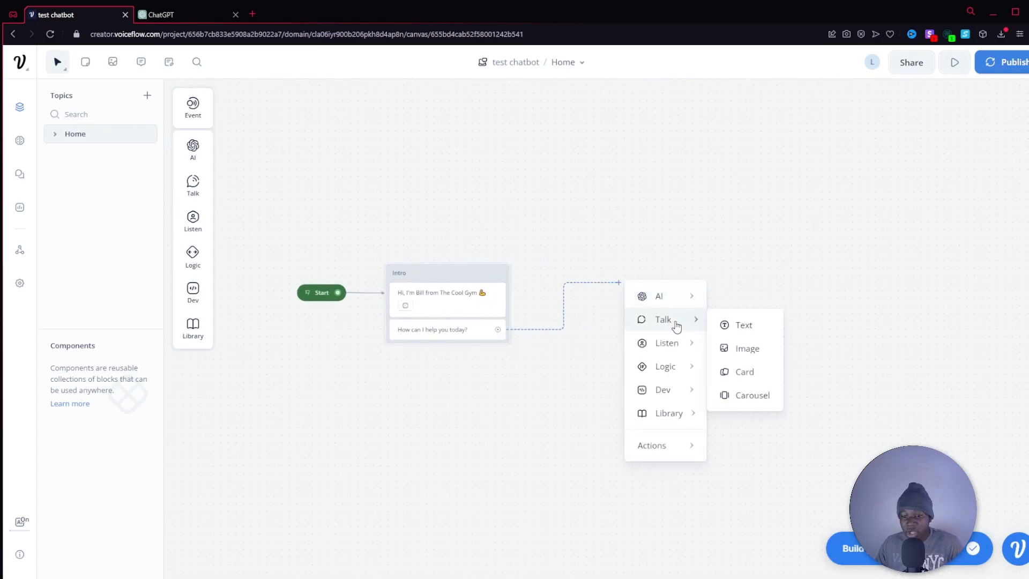
{"action": "mouse_move", "coordinate": [671, 343]}
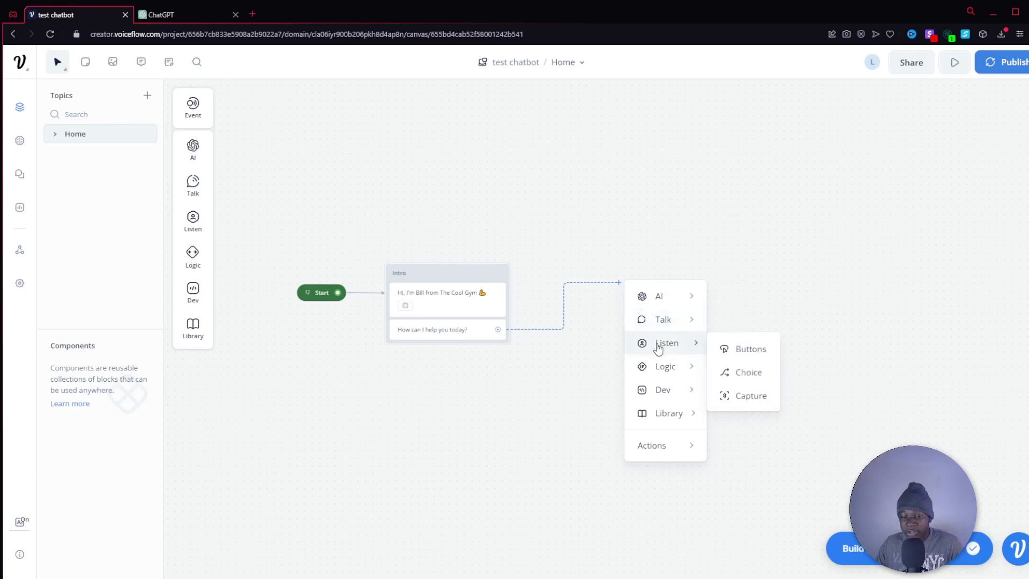
{"action": "left_click", "coordinate": [745, 372]}
{"action": "left_click_drag", "start_coordinate": [705, 262], "coordinate": [647, 262]}
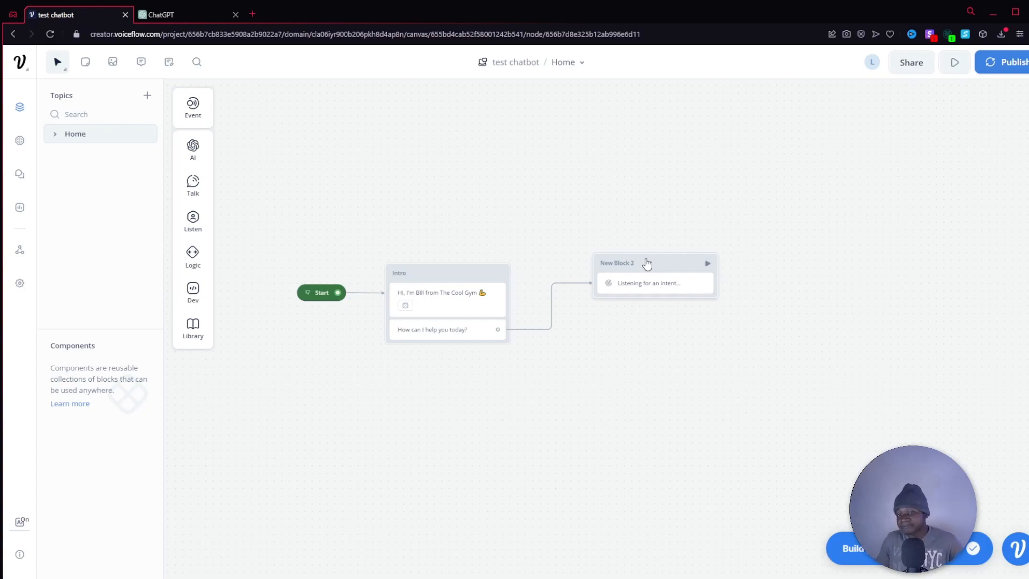
{"action": "left_click_drag", "start_coordinate": [648, 264], "coordinate": [616, 268]}
Rename the Choice block as "Intent".
{"action": "double_click", "coordinate": [602, 269]}
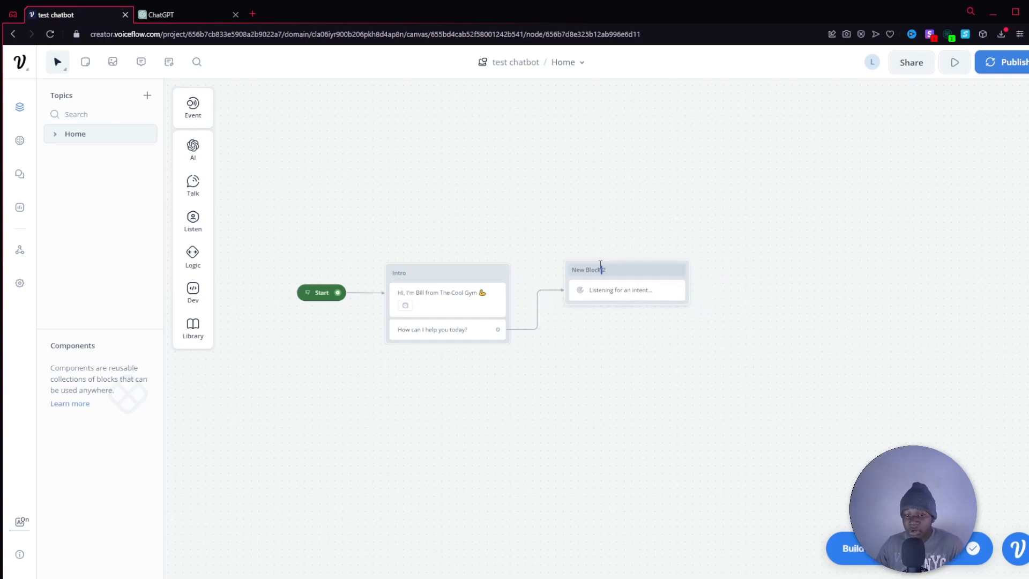
{"action": "key", "text": "ctrl+a"}
{"action": "type", "text": "Inen"}
{"action": "key", "text": "BackSpace"}
{"action": "type", "text": "ent"}
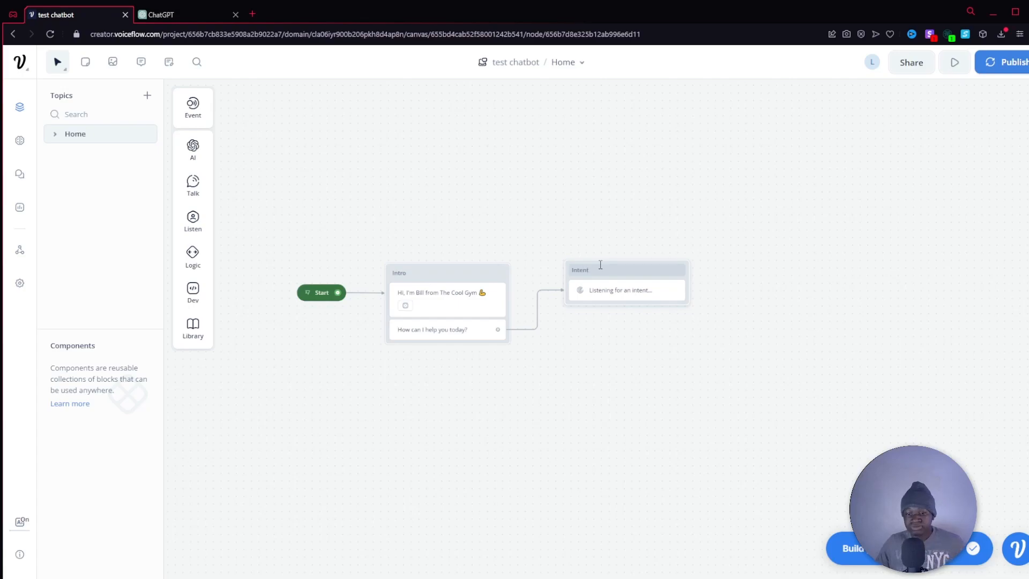
Start creating a new intent named "Leave a review" for Path 1 of the Choice step.
{"action": "left_click", "coordinate": [630, 293]}
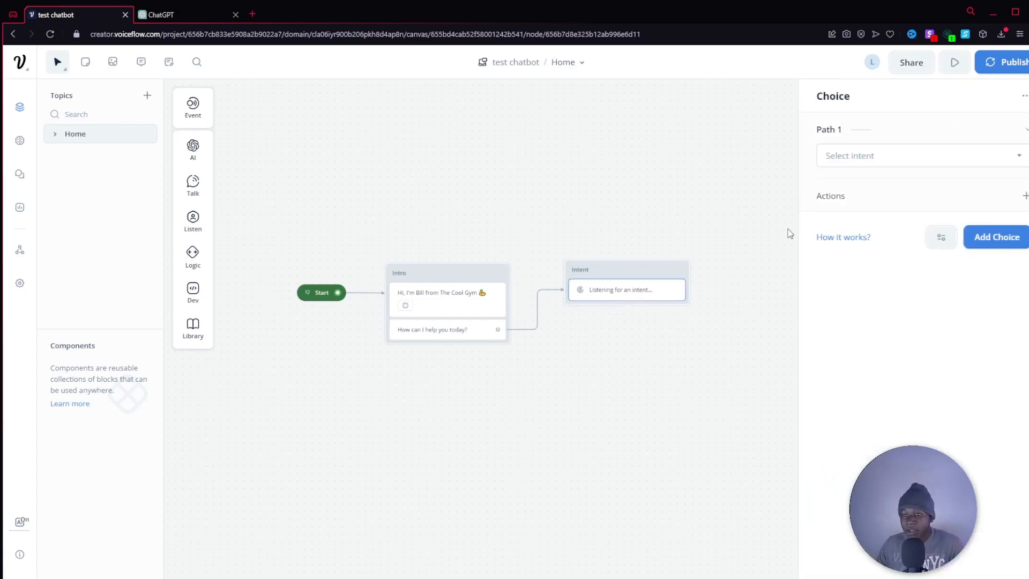
{"action": "left_click", "coordinate": [866, 156]}
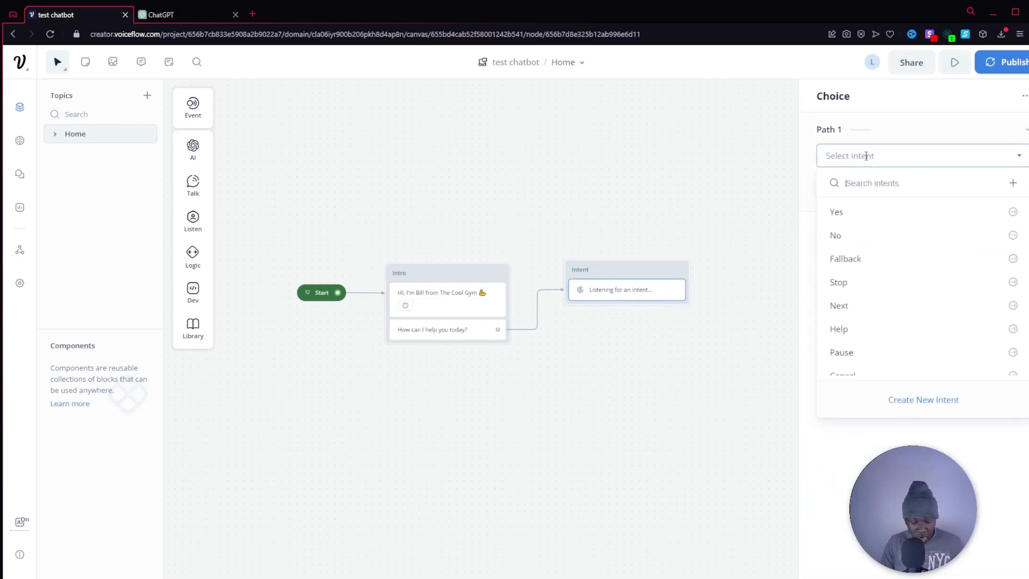
{"action": "type", "text": "Leave a review"}
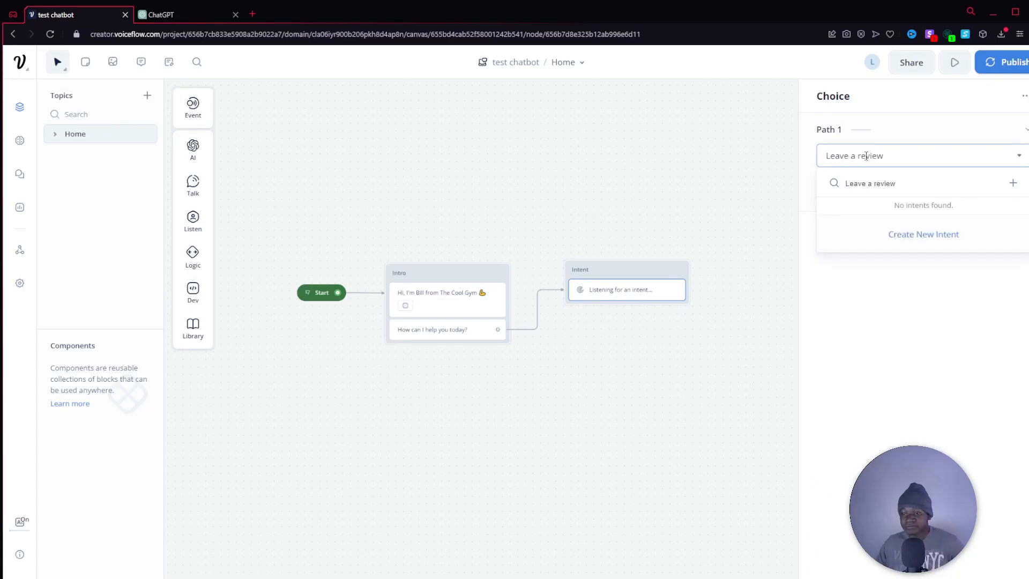
{"action": "left_click", "coordinate": [902, 236]}
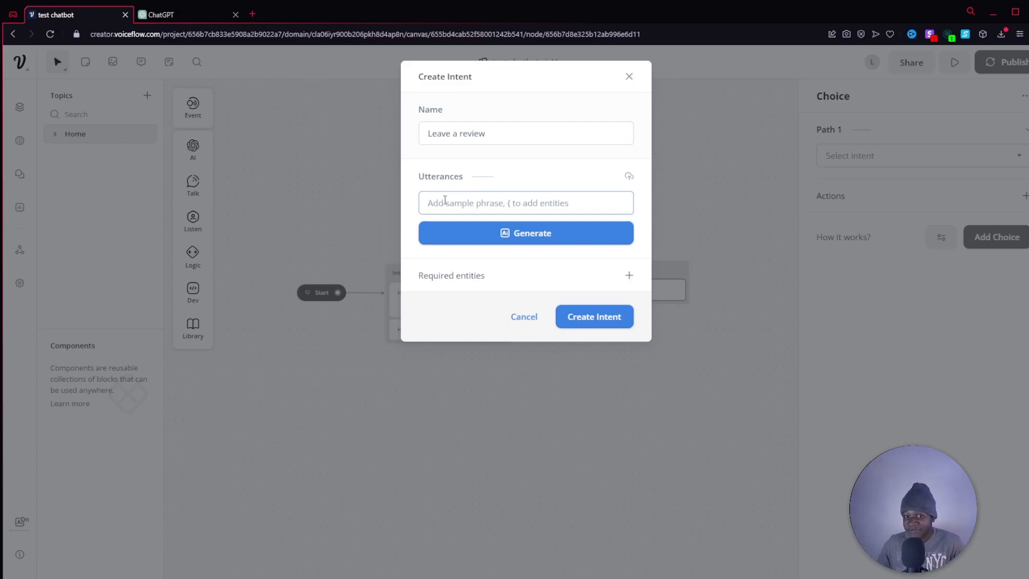
Add the sample utterances "I want to leave a review" and "Can I leave a review?" to the "Leave a review" intent.
{"action": "type", "text": "I want to leave a review"}
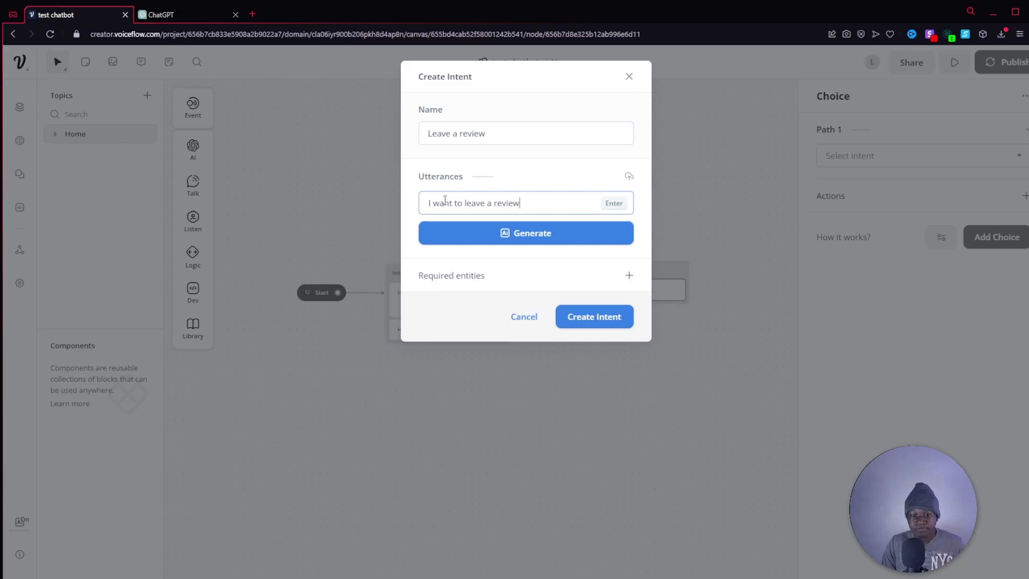
{"action": "key", "text": "Return"}
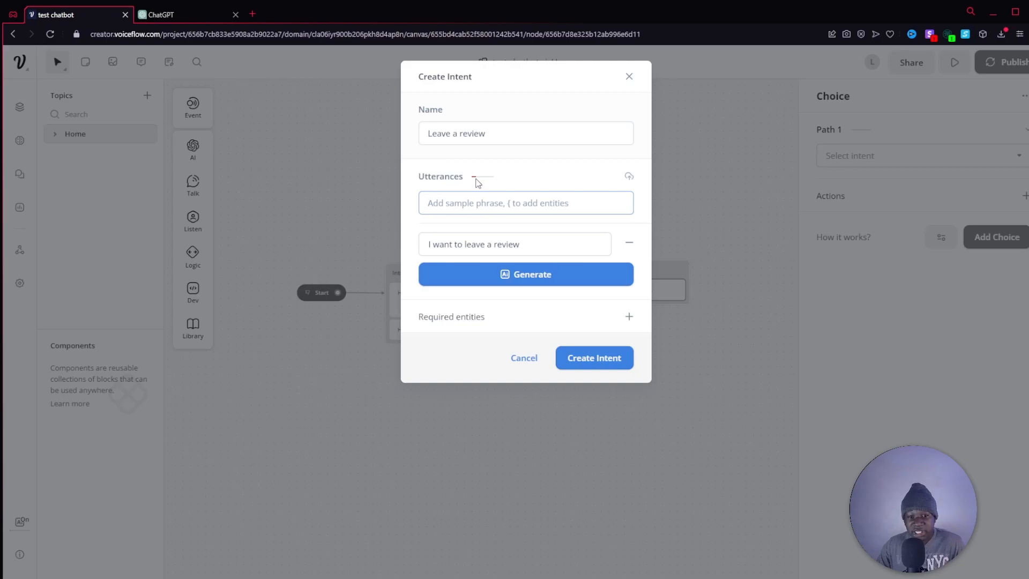
{"action": "mouse_move", "coordinate": [476, 181]}
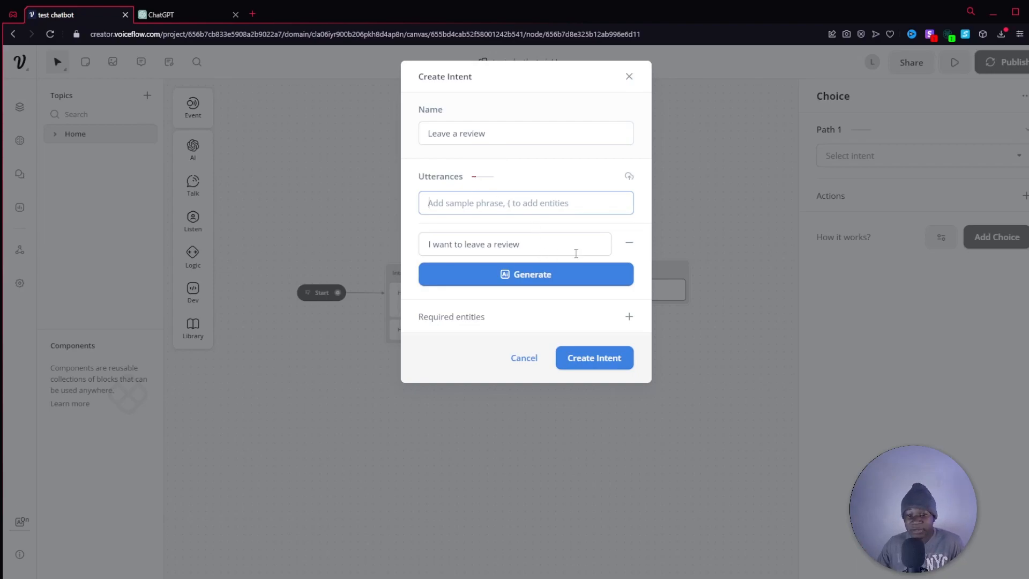
{"action": "type", "text": "Can"}
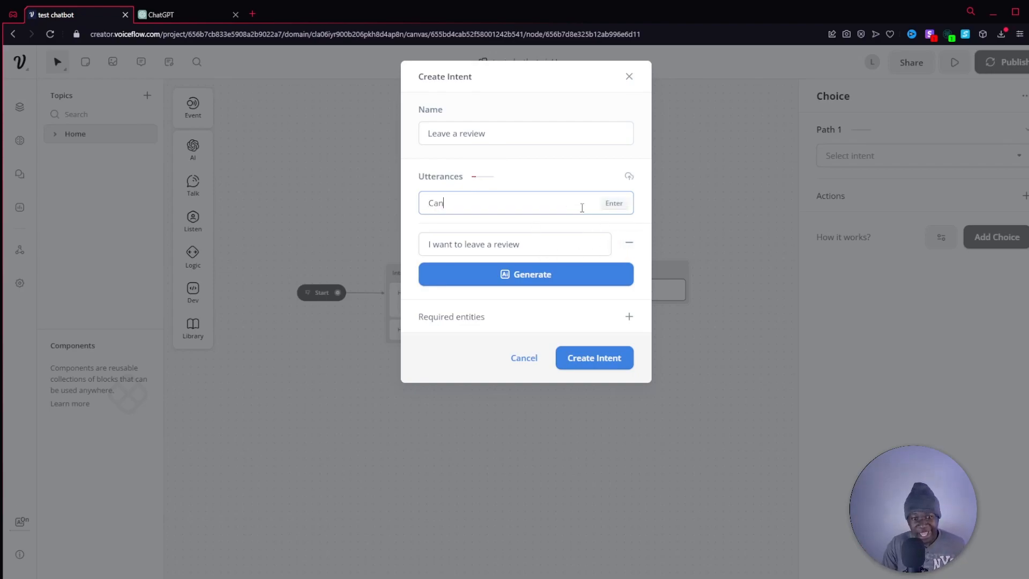
{"action": "type", "text": " I leave a review?"}
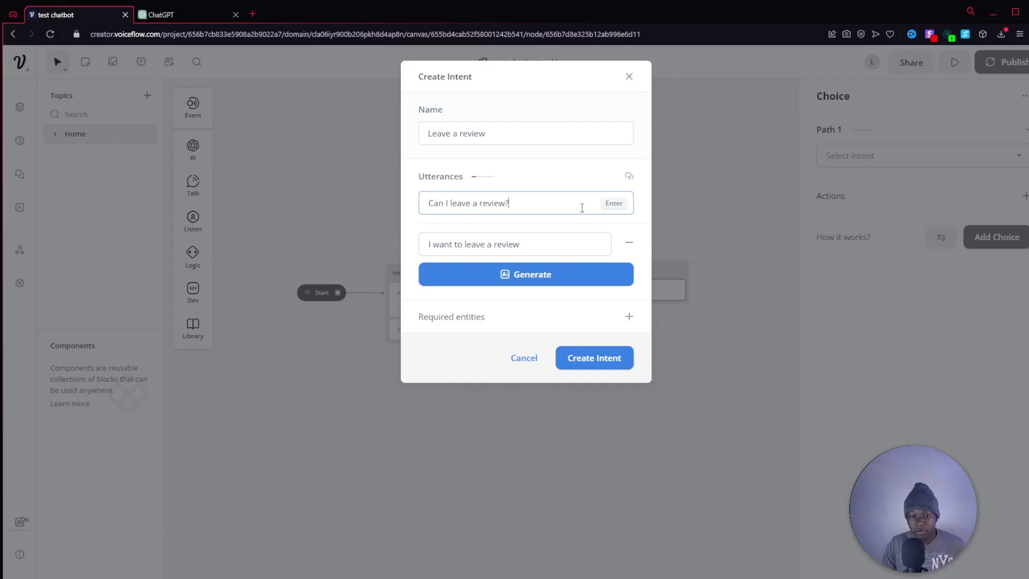
{"action": "key", "text": "Return"}
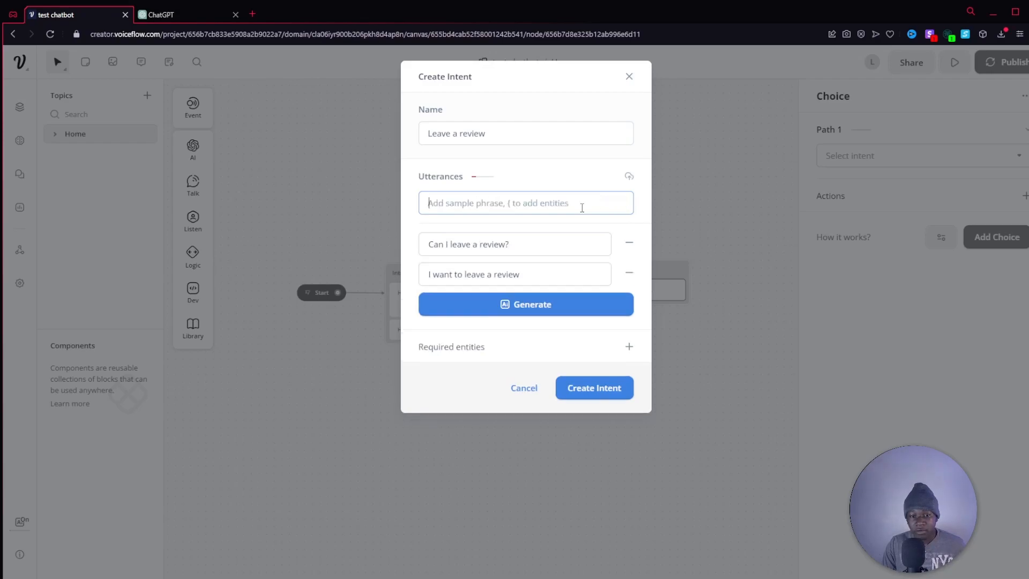
Add the utterances "I really love this gym" and "May I leave a review" to the intent.
{"action": "type", "text": "I really l"}
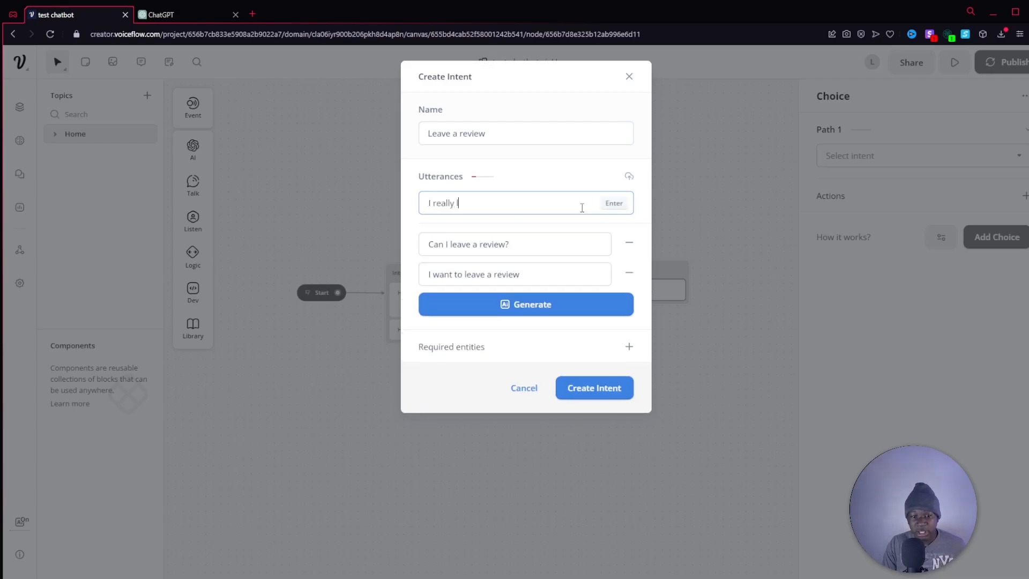
{"action": "type", "text": "ove this gym"}
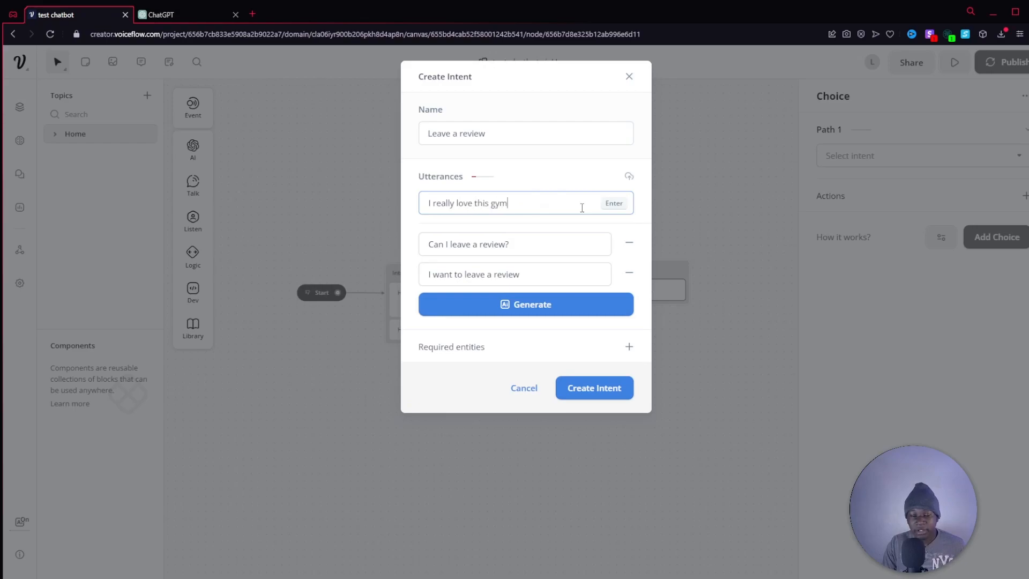
{"action": "key", "text": "Return"}
{"action": "type", "text": "May I leave"}
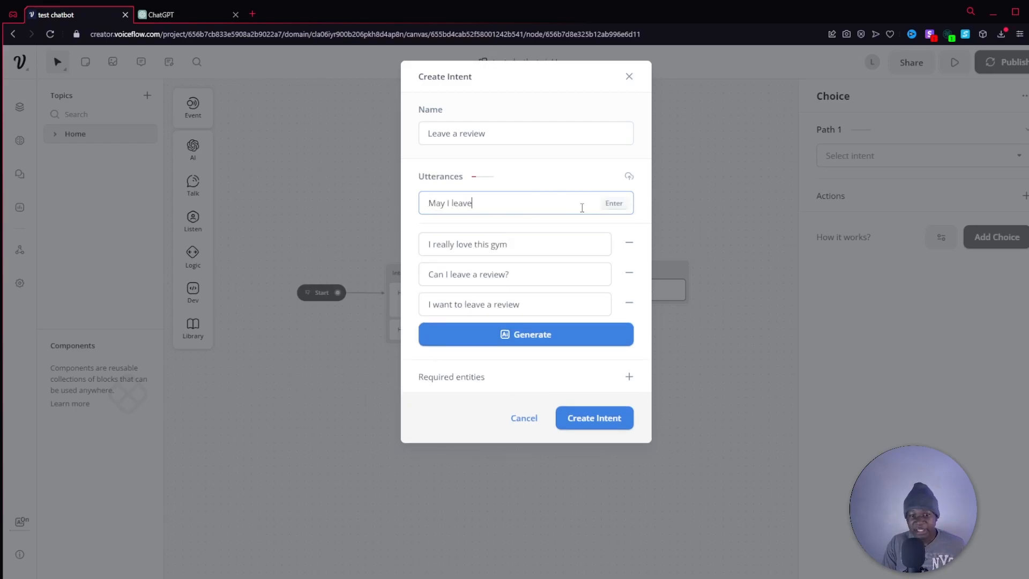
{"action": "type", "text": " a review"}
{"action": "key", "text": "Return"}
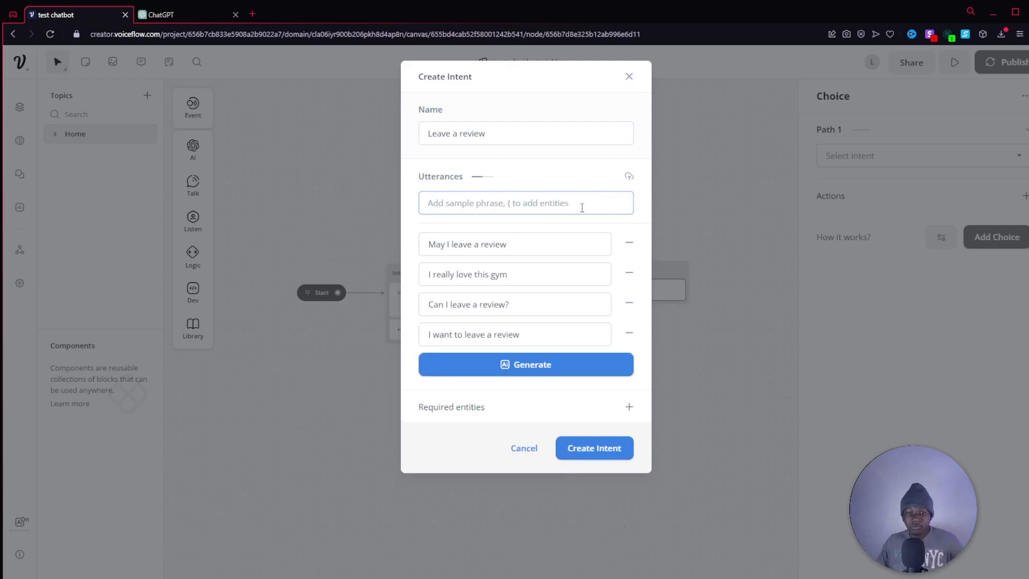
Generate 5 more utterances with AI, accept the suggestions, and create the "Leave a review" intent.
{"action": "left_click", "coordinate": [533, 365]}
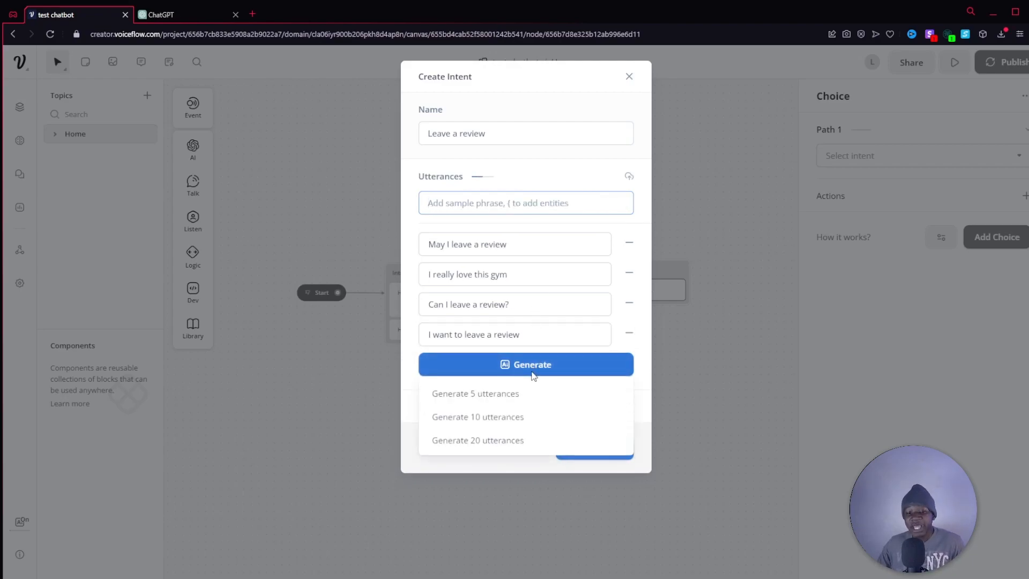
{"action": "left_click", "coordinate": [504, 401]}
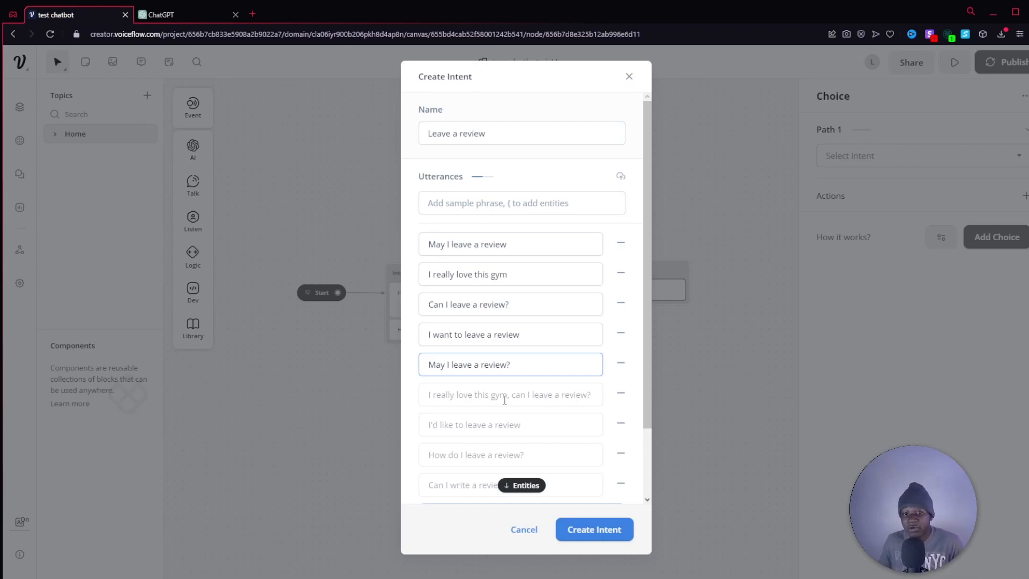
{"action": "scroll", "coordinate": [510, 372], "scroll_direction": "down", "scroll_amount": 2}
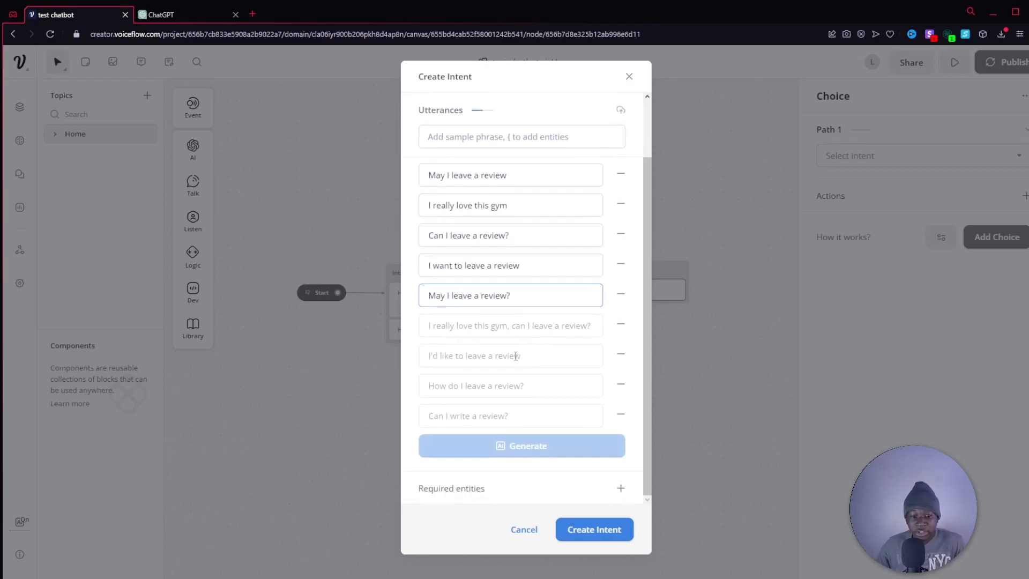
{"action": "left_click", "coordinate": [518, 324]}
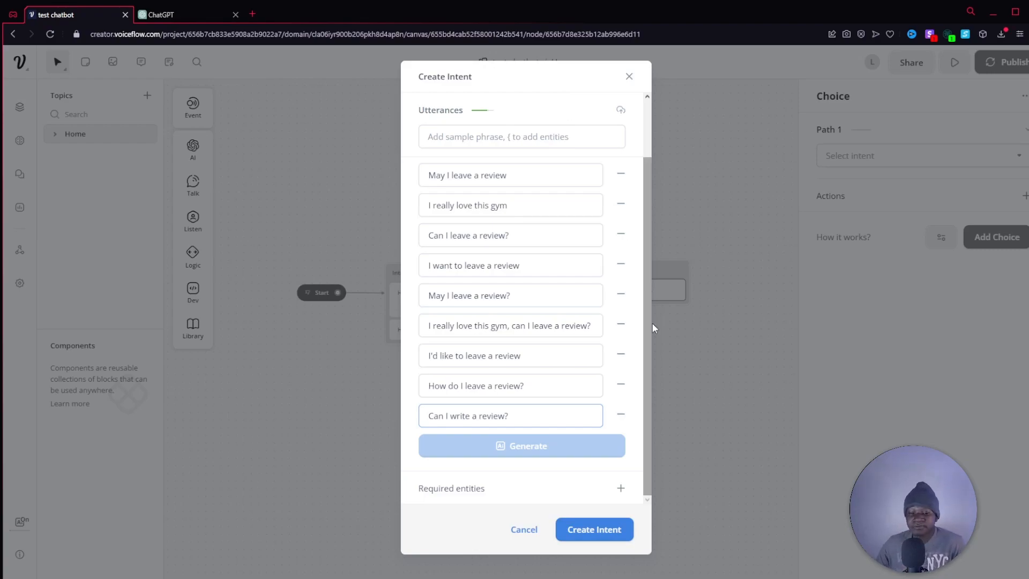
{"action": "left_click", "coordinate": [610, 528]}
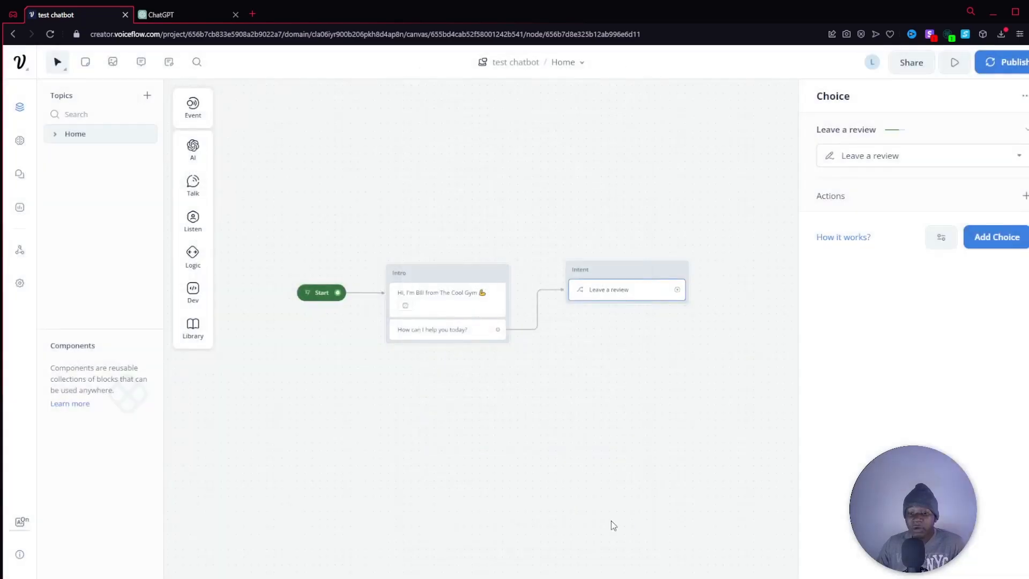
Shift the Intent block slightly and manually add a No match response to its Choice step.
{"action": "left_click_drag", "start_coordinate": [642, 269], "coordinate": [632, 262]}
{"action": "left_click", "coordinate": [635, 268]}
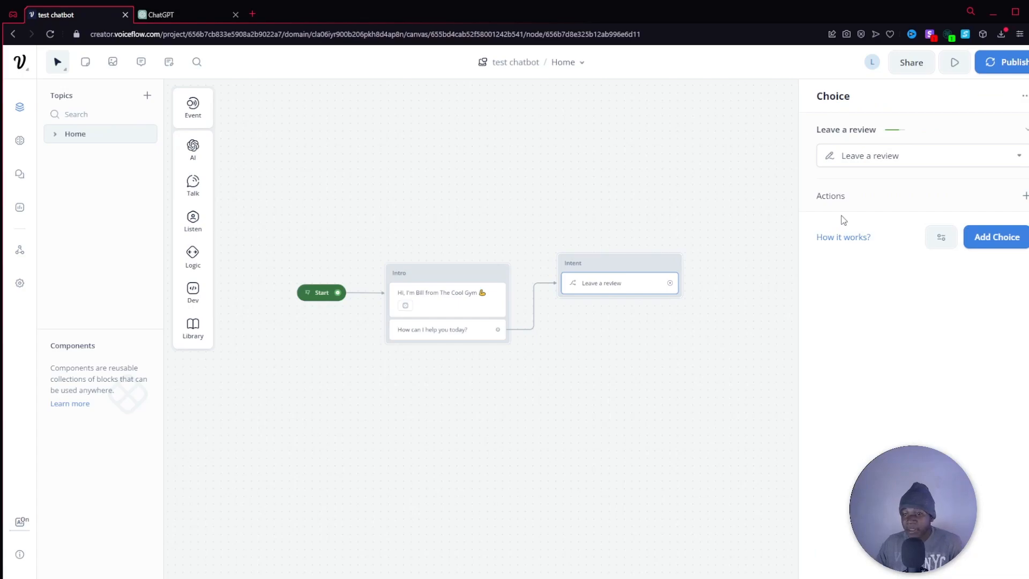
{"action": "left_click", "coordinate": [935, 244]}
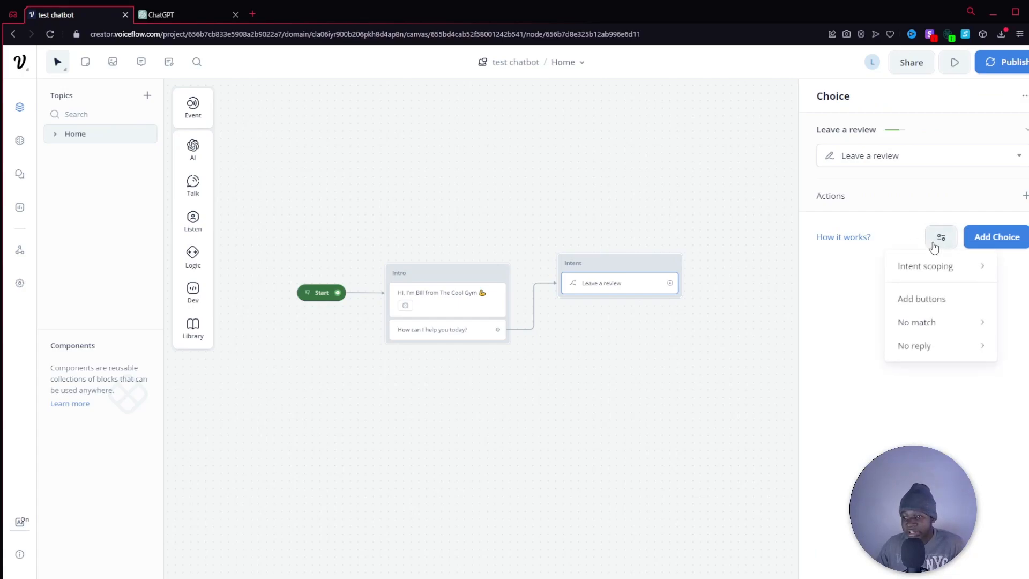
{"action": "mouse_move", "coordinate": [922, 330]}
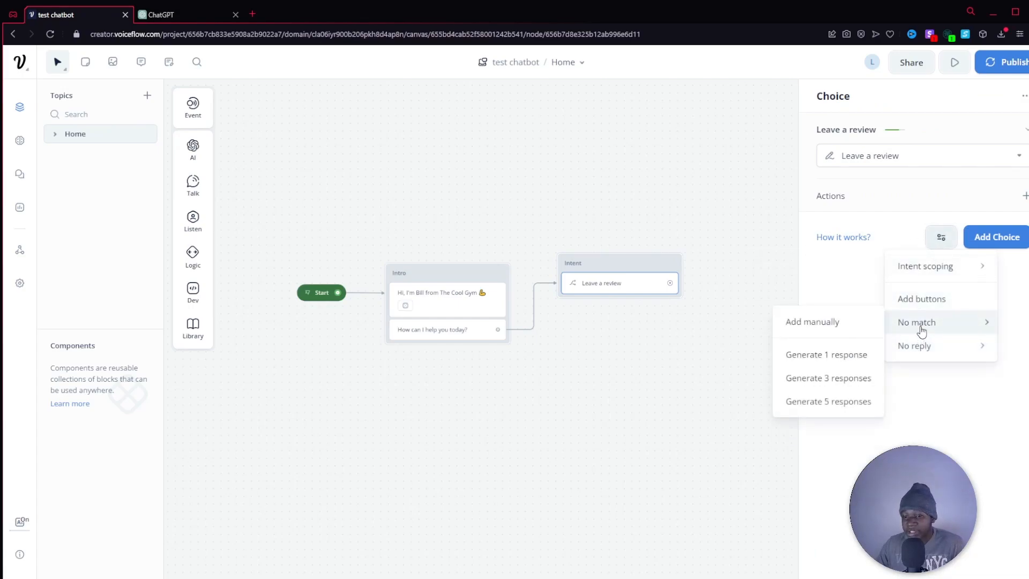
{"action": "left_click", "coordinate": [824, 323]}
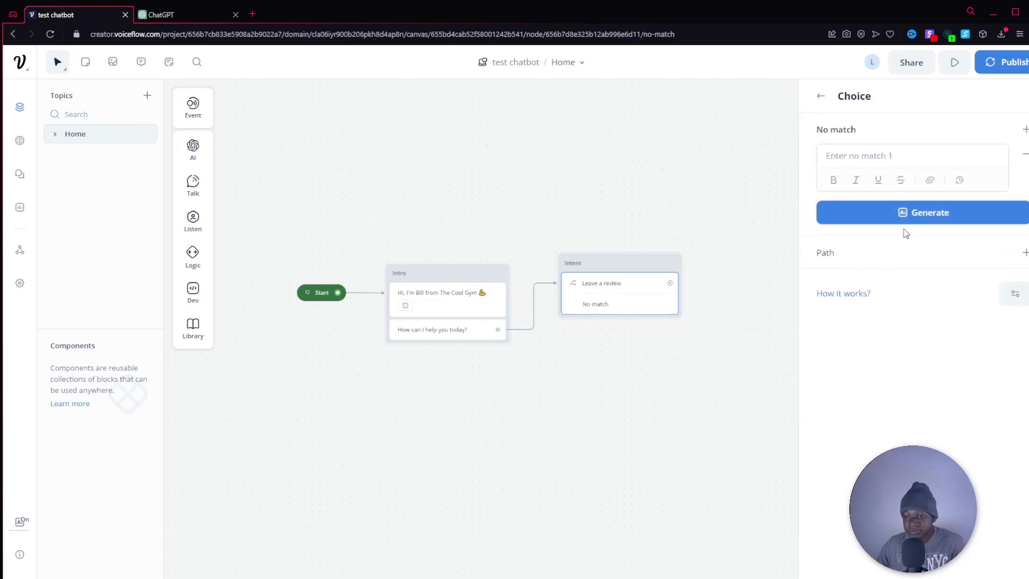
{"action": "left_click", "coordinate": [713, 365]}
{"action": "left_click", "coordinate": [633, 306]}
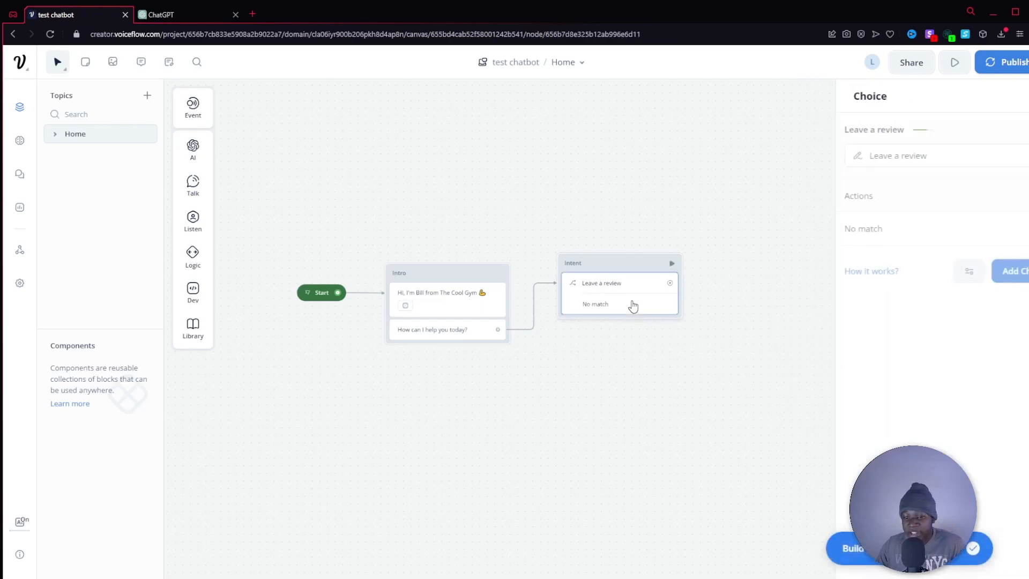
Add a path to the Choice step's No match response and move the Intent block slightly closer to the Intro block.
{"action": "left_click", "coordinate": [911, 229]}
{"action": "left_click", "coordinate": [1025, 252]}
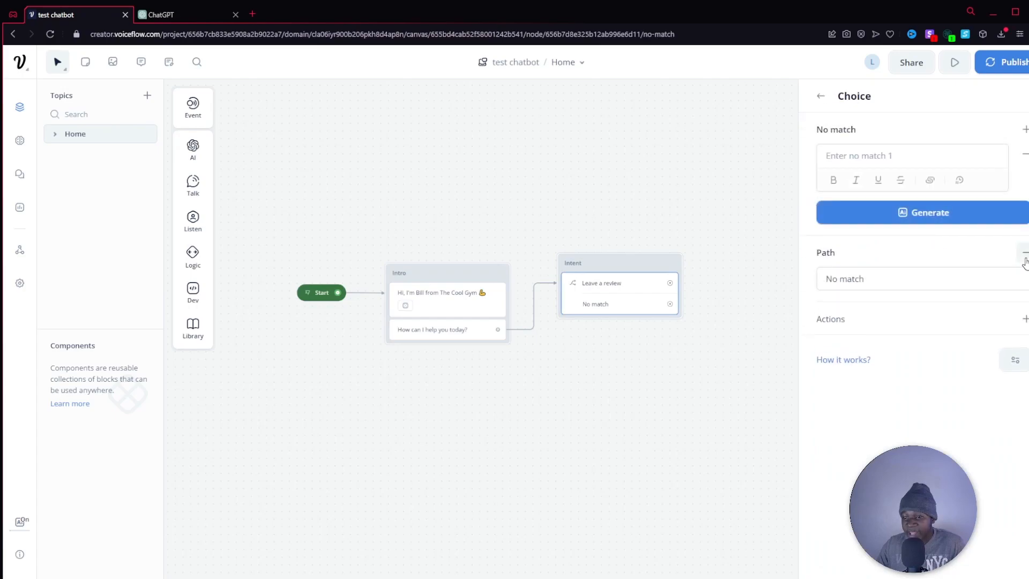
{"action": "left_click", "coordinate": [709, 322]}
{"action": "left_click_drag", "start_coordinate": [634, 260], "coordinate": [622, 256]}
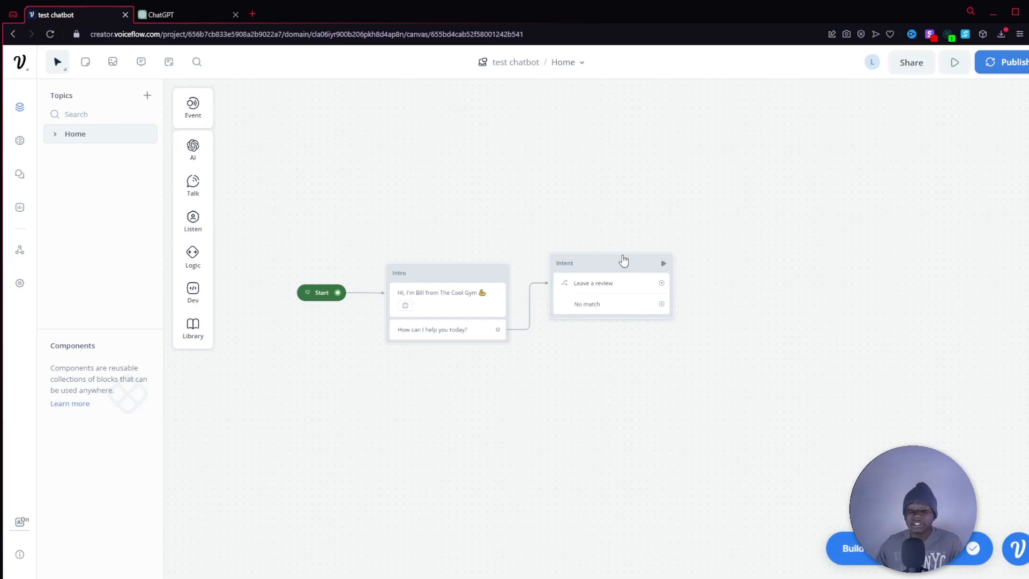
{"action": "left_click", "coordinate": [595, 290]}
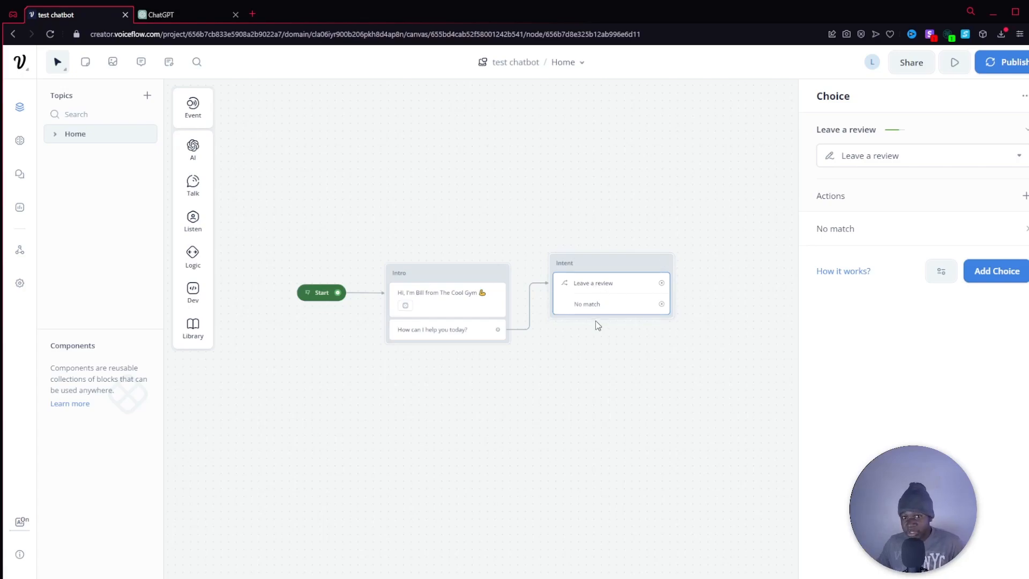
{"action": "left_click", "coordinate": [626, 350]}
Connect the No match path of the Intent block to a new Response AI block placed beside it.
{"action": "left_click_drag", "start_coordinate": [751, 347], "coordinate": [653, 319]}
{"action": "left_click_drag", "start_coordinate": [514, 312], "coordinate": [616, 349]}
{"action": "left_click_drag", "start_coordinate": [619, 293], "coordinate": [759, 320]}
{"action": "mouse_move", "coordinate": [806, 339]}
{"action": "left_click", "coordinate": [906, 345]}
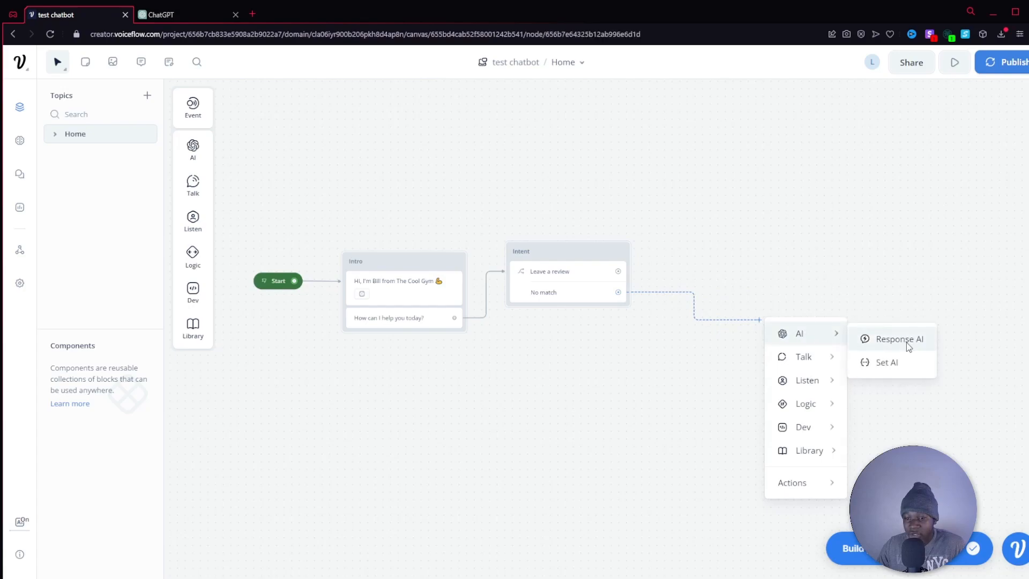
{"action": "left_click_drag", "start_coordinate": [728, 300], "coordinate": [706, 300]}
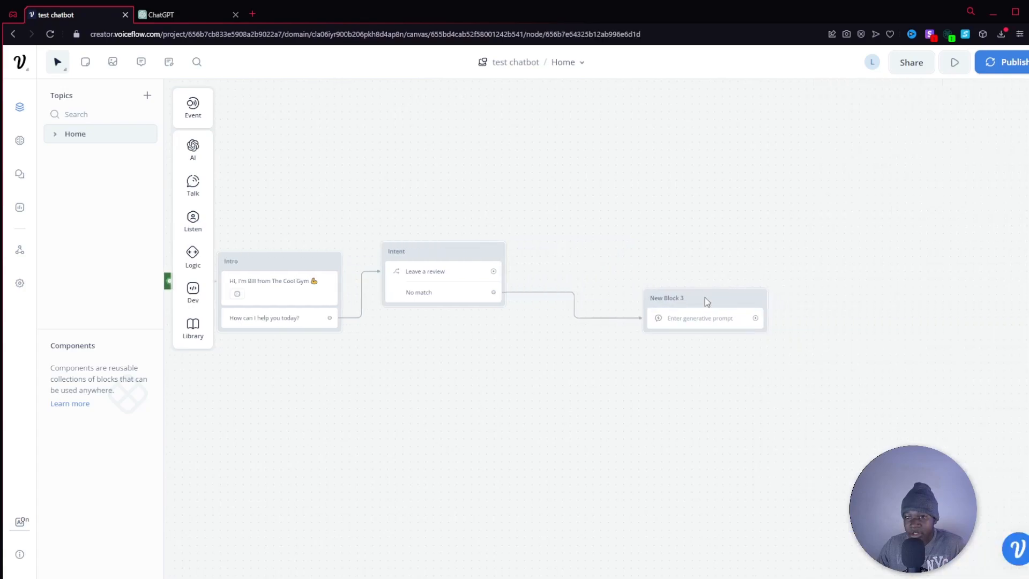
Set the Response AI step's data source to Knowledge Base and its question to the {last_utterance} variable.
{"action": "left_click", "coordinate": [706, 303]}
{"action": "left_click", "coordinate": [883, 149]}
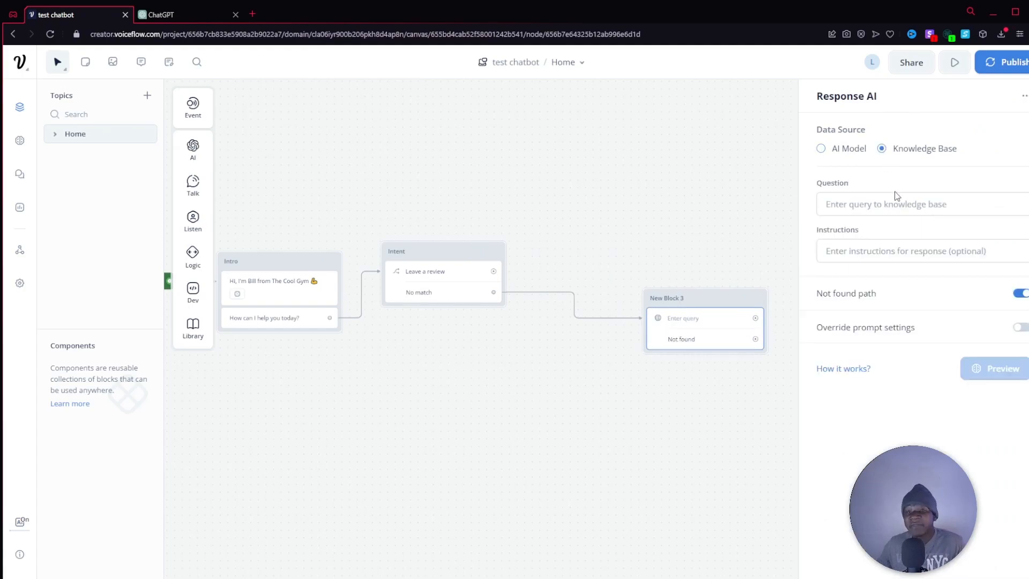
{"action": "type", "text": "{"}
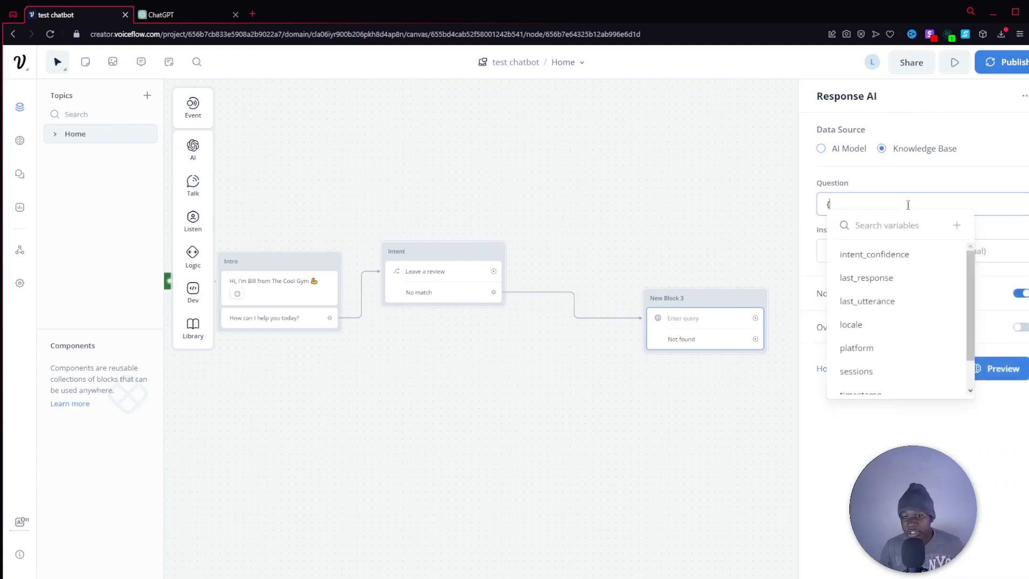
{"action": "left_click", "coordinate": [879, 302]}
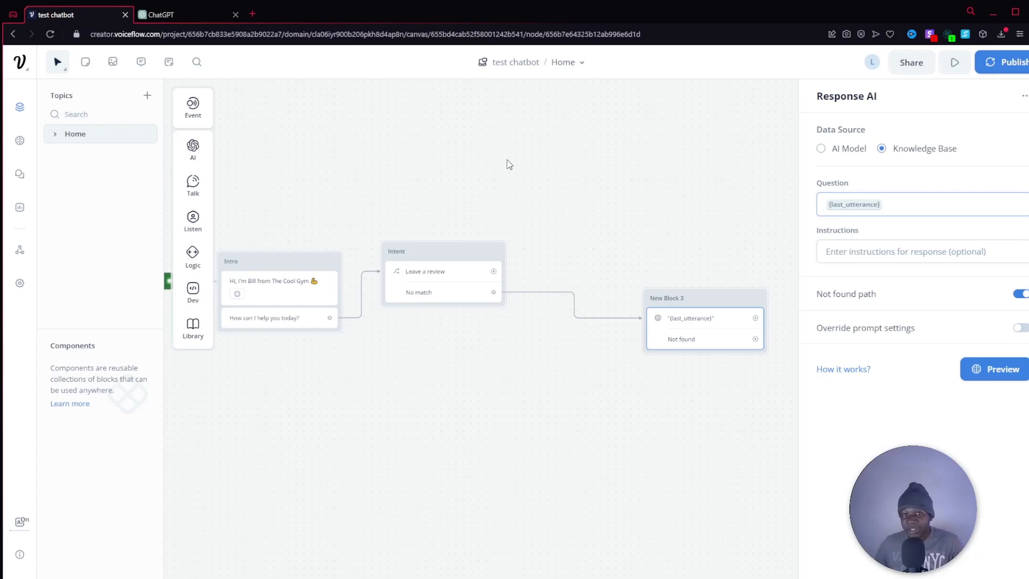
Enter the Response AI instructions "Answer the user's question:" followed by the {last_utterance} variable on a new line.
{"action": "left_click", "coordinate": [869, 252]}
{"action": "type", "text": "A"}
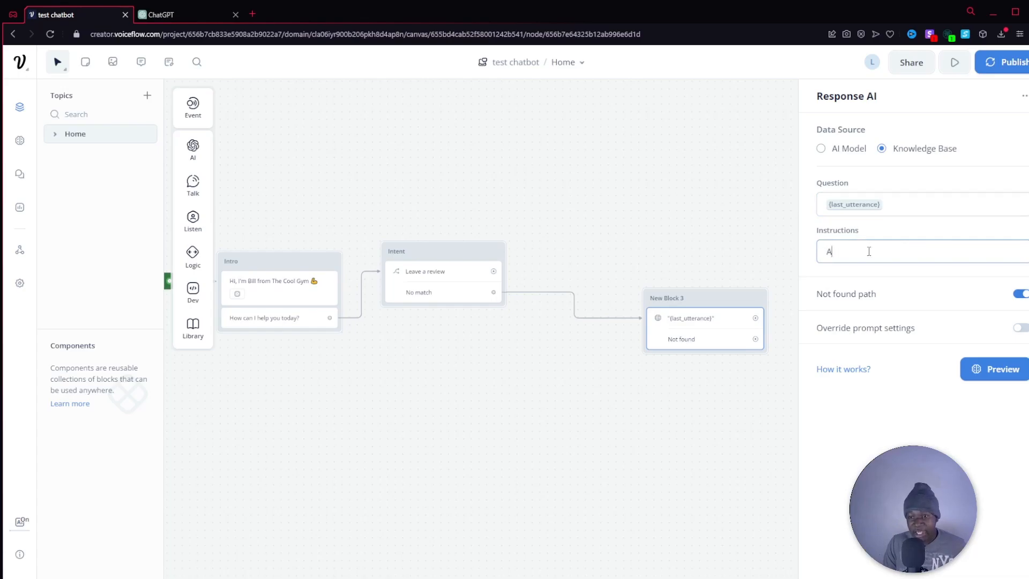
{"action": "type", "text": "nswer the user"}
{"action": "key", "text": "BackSpace"}
{"action": "type", "text": "the user"}
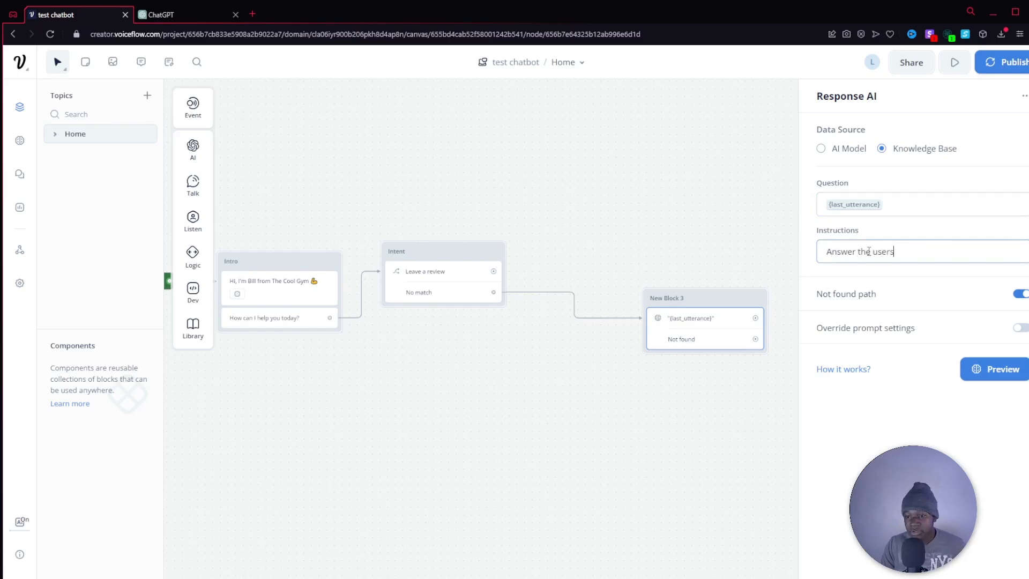
{"action": "type", "text": "'s querstion"}
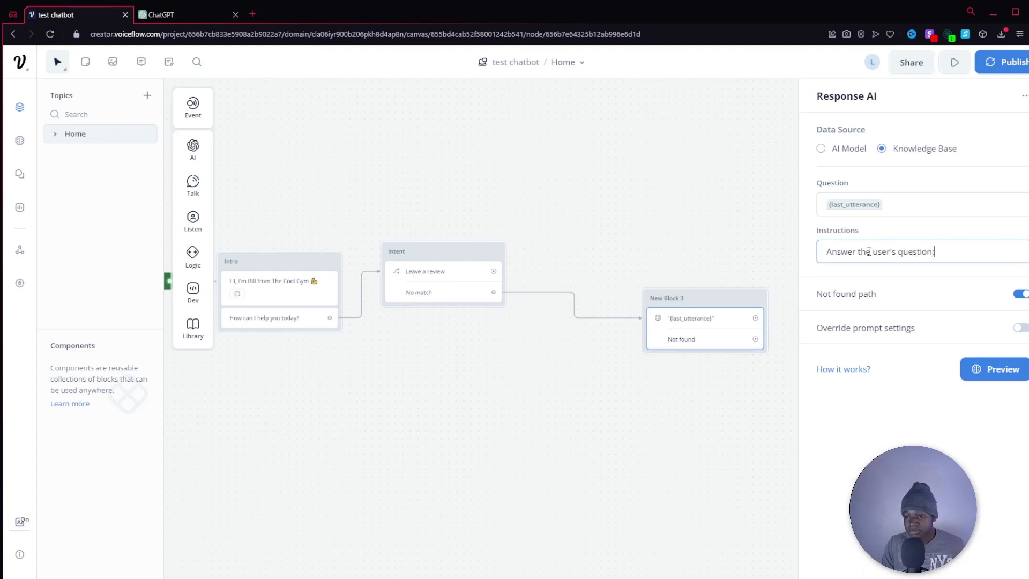
{"action": "type", "text": ":"}
{"action": "key", "text": "Return"}
{"action": "type", "text": "{"}
{"action": "left_click", "coordinate": [874, 364]}
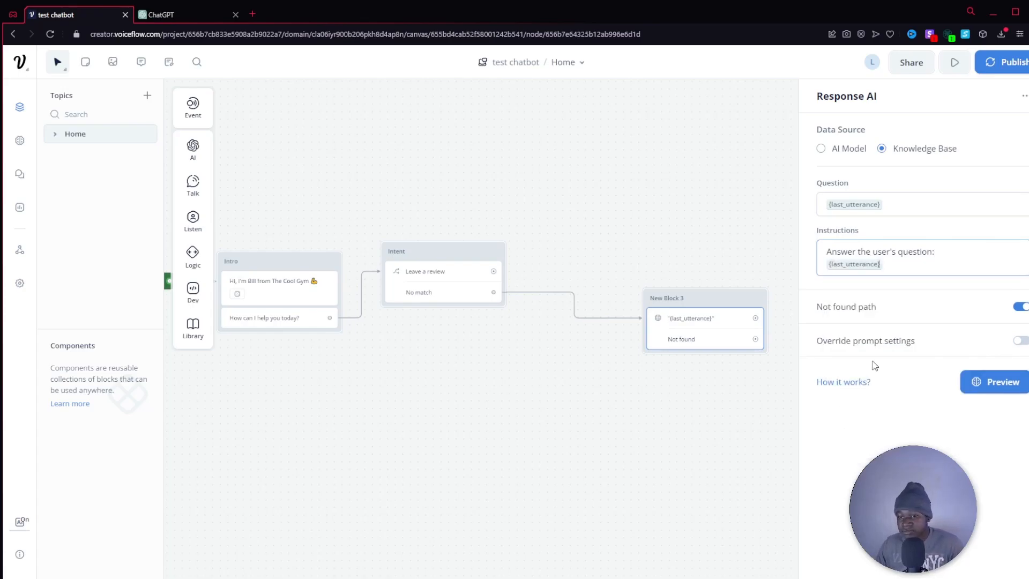
Align the Response AI block with the Intent block's No match path and turn off its Not found path.
{"action": "left_click", "coordinate": [735, 419]}
{"action": "left_click_drag", "start_coordinate": [719, 299], "coordinate": [703, 265]}
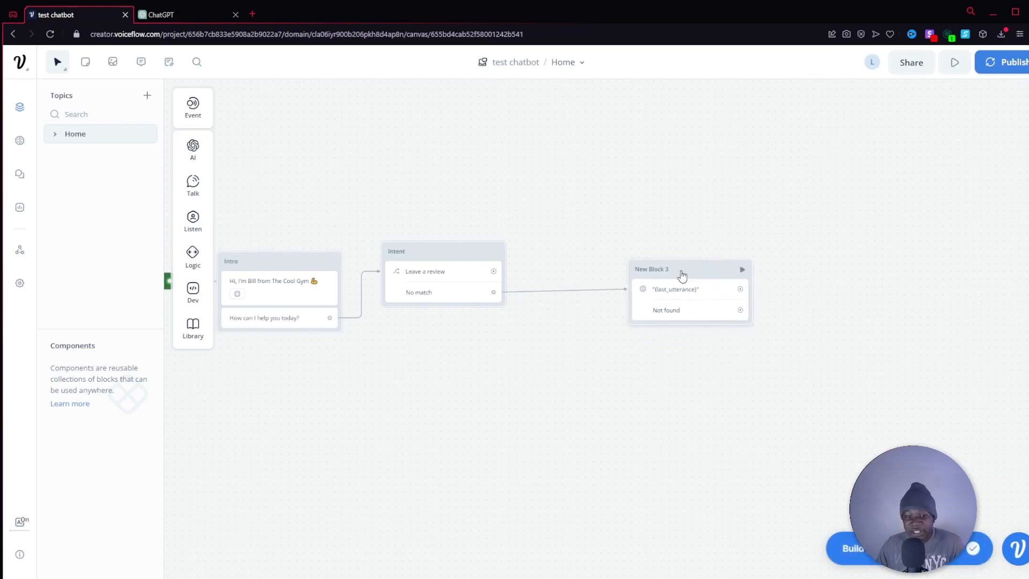
{"action": "left_click", "coordinate": [688, 317]}
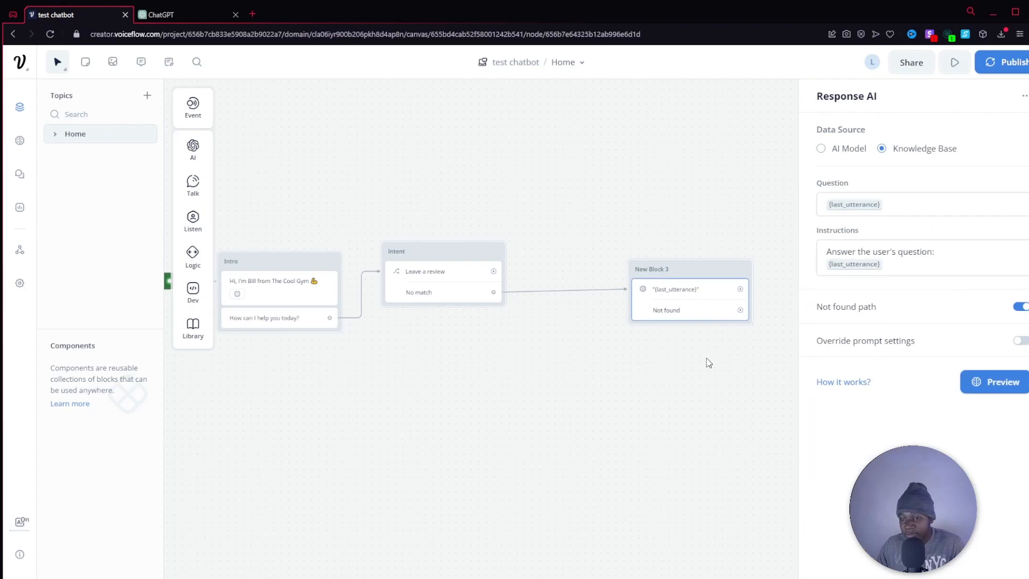
{"action": "left_click", "coordinate": [1021, 306]}
{"action": "left_click_drag", "start_coordinate": [694, 273], "coordinate": [680, 275]}
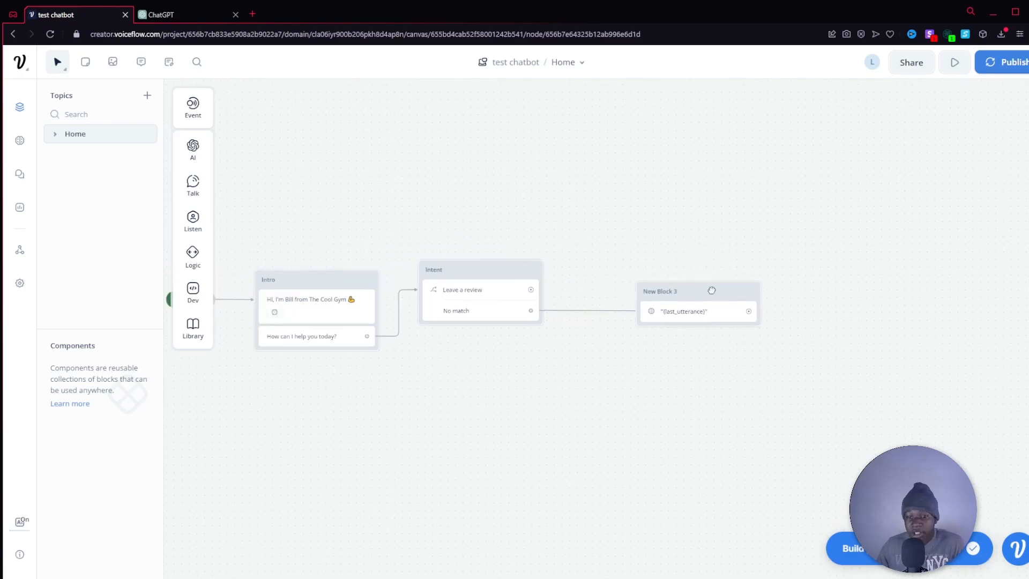
Connect the Response AI block to a new Text block above the Intent block and name it "Back to main loop".
{"action": "left_click_drag", "start_coordinate": [712, 289], "coordinate": [477, 150]}
{"action": "mouse_move", "coordinate": [519, 167]}
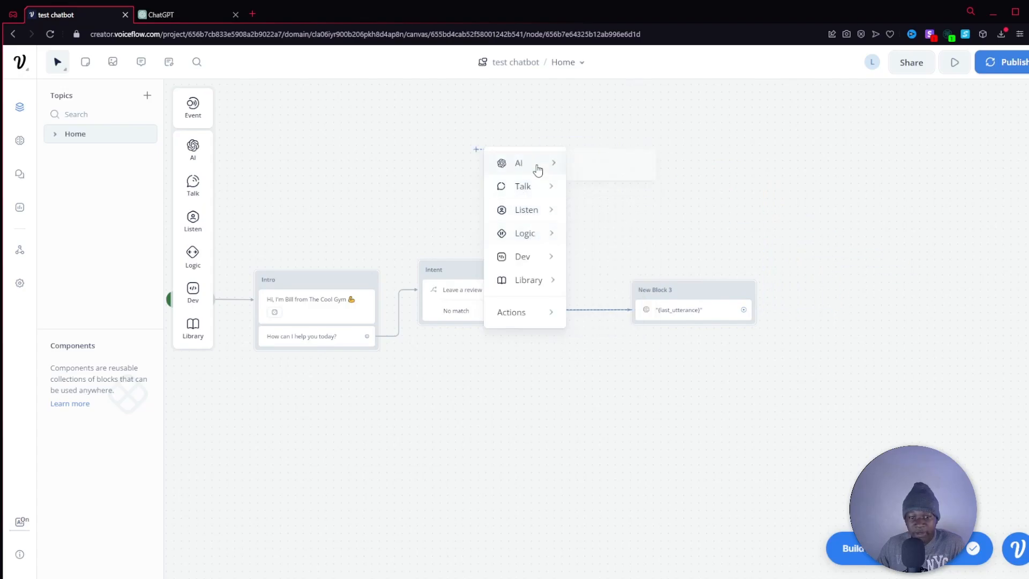
{"action": "left_click", "coordinate": [536, 185]}
{"action": "left_click_drag", "start_coordinate": [547, 133], "coordinate": [479, 162]}
{"action": "double_click", "coordinate": [439, 160]}
{"action": "type", "text": "Back to main loop"}
{"action": "left_click", "coordinate": [469, 211]}
{"action": "left_click_drag", "start_coordinate": [497, 159], "coordinate": [503, 161]}
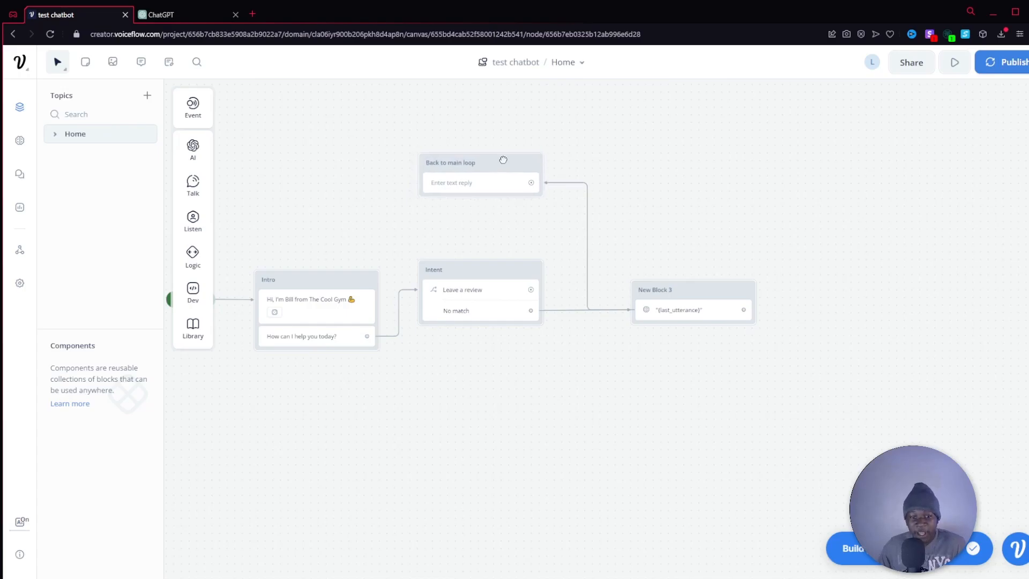
Set the Back to main loop text reply to "Is there anything else I can help you with?".
{"action": "left_click", "coordinate": [489, 182]}
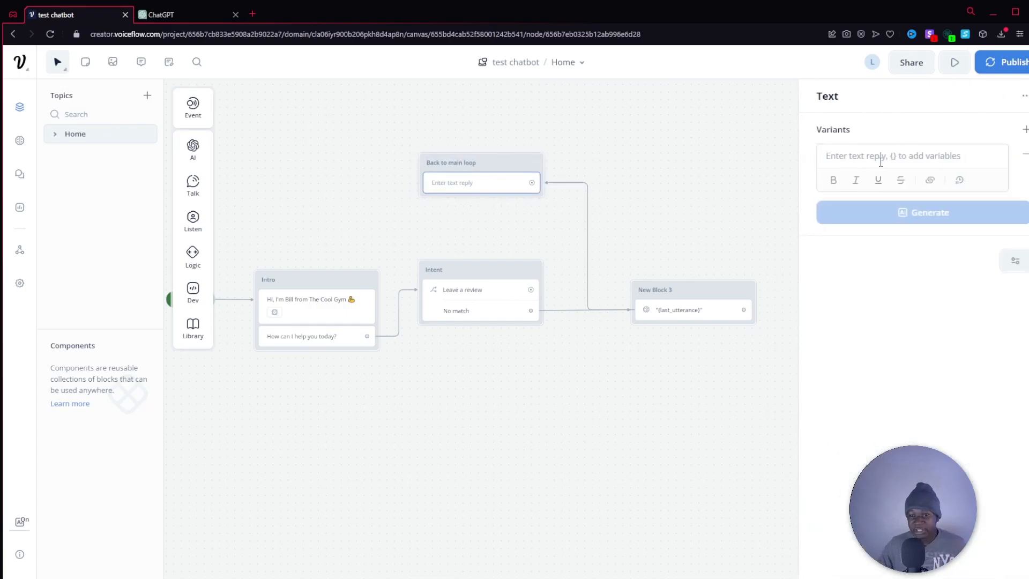
{"action": "type", "text": "Is there"}
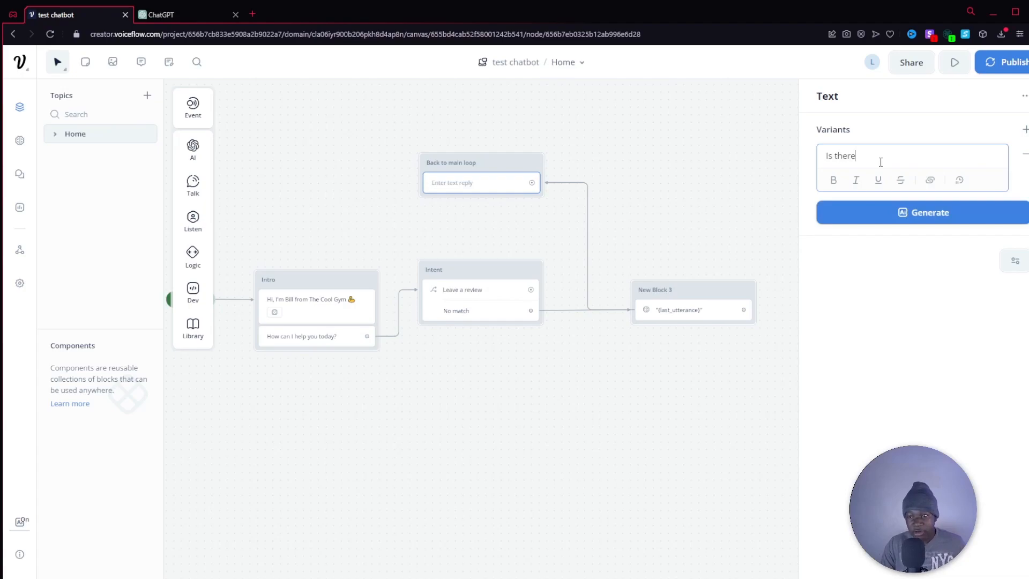
{"action": "type", "text": " anything e"}
{"action": "type", "text": "les"}
{"action": "key", "text": "BackSpace"}
{"action": "key", "text": "BackSpace"}
{"action": "type", "text": "se I can help you "}
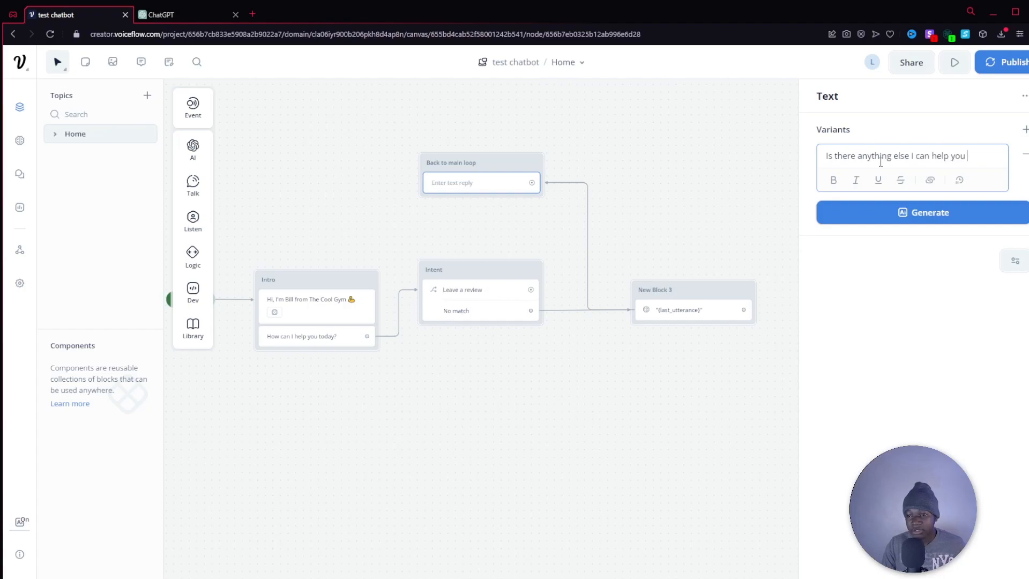
{"action": "type", "text": "with?"}
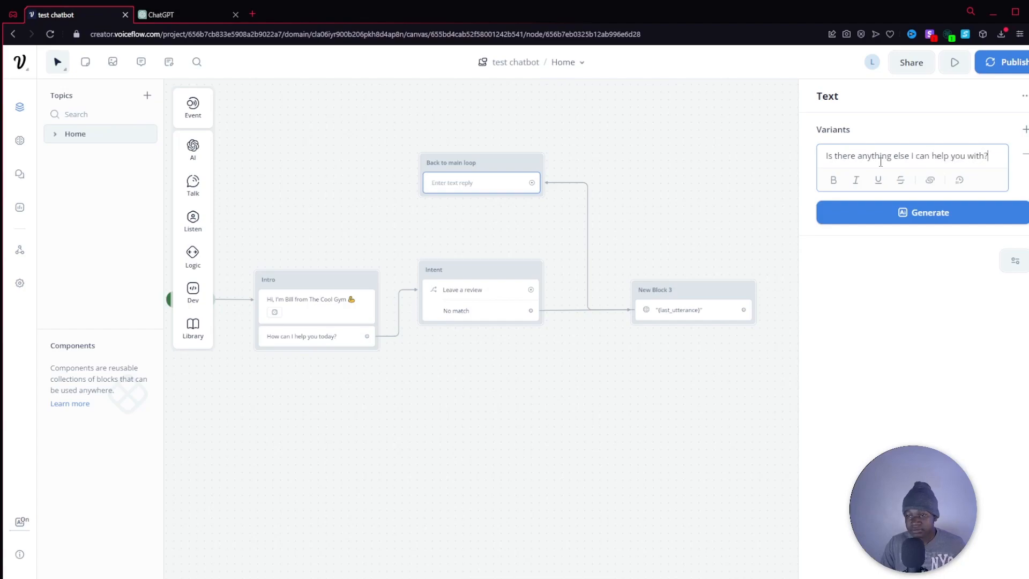
{"action": "left_click", "coordinate": [618, 186]}
Connect the Back to main loop block to the Intent block and move the Response AI block farther away from them.
{"action": "mouse_move", "coordinate": [498, 161]}
{"action": "left_mouse_down"}
{"action": "mouse_move", "coordinate": [493, 135]}
{"action": "mouse_move", "coordinate": [424, 284]}
{"action": "mouse_move", "coordinate": [411, 274]}
{"action": "mouse_move", "coordinate": [438, 279]}
{"action": "mouse_move", "coordinate": [443, 265]}
{"action": "mouse_move", "coordinate": [412, 283]}
{"action": "mouse_move", "coordinate": [430, 290]}
{"action": "left_mouse_up"}
{"action": "left_click_drag", "start_coordinate": [501, 392], "coordinate": [556, 416]}
{"action": "scroll", "coordinate": [720, 196], "scroll_direction": "down", "scroll_amount": 1}
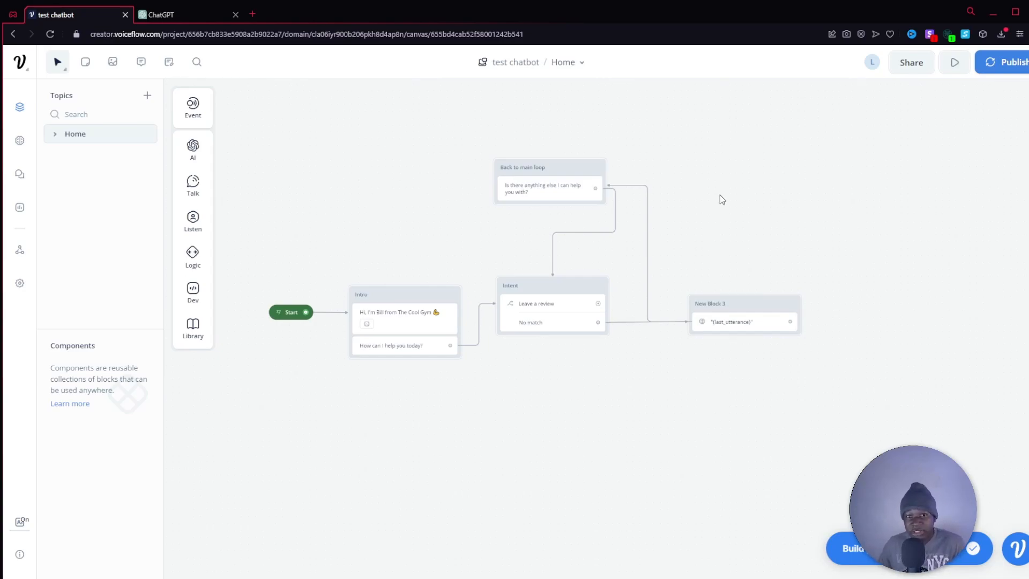
{"action": "scroll", "coordinate": [719, 198], "scroll_direction": "down", "scroll_amount": 3}
{"action": "left_click_drag", "start_coordinate": [692, 248], "coordinate": [849, 199]}
{"action": "scroll", "coordinate": [770, 269], "scroll_direction": "left", "scroll_amount": 5}
{"action": "scroll", "coordinate": [770, 269], "scroll_direction": "up", "scroll_amount": 4}
{"action": "left_click_drag", "start_coordinate": [761, 340], "coordinate": [822, 383]}
{"action": "left_click_drag", "start_coordinate": [719, 161], "coordinate": [644, 107]}
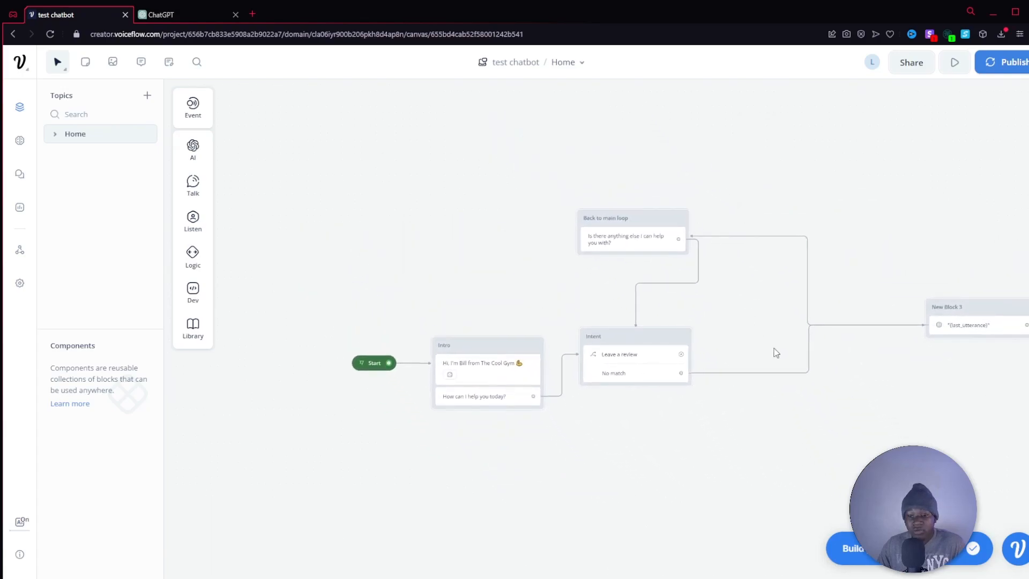
Place an Intent event on the empty canvas above the flow and set its trigger intent to Leave a review.
{"action": "scroll", "coordinate": [774, 349], "scroll_direction": "up", "scroll_amount": 1}
{"action": "scroll", "coordinate": [725, 331], "scroll_direction": "up", "scroll_amount": 1}
{"action": "left_click_drag", "start_coordinate": [358, 167], "coordinate": [565, 370]}
{"action": "scroll", "coordinate": [590, 236], "scroll_direction": "down", "scroll_amount": 1}
{"action": "left_click_drag", "start_coordinate": [654, 237], "coordinate": [579, 262]}
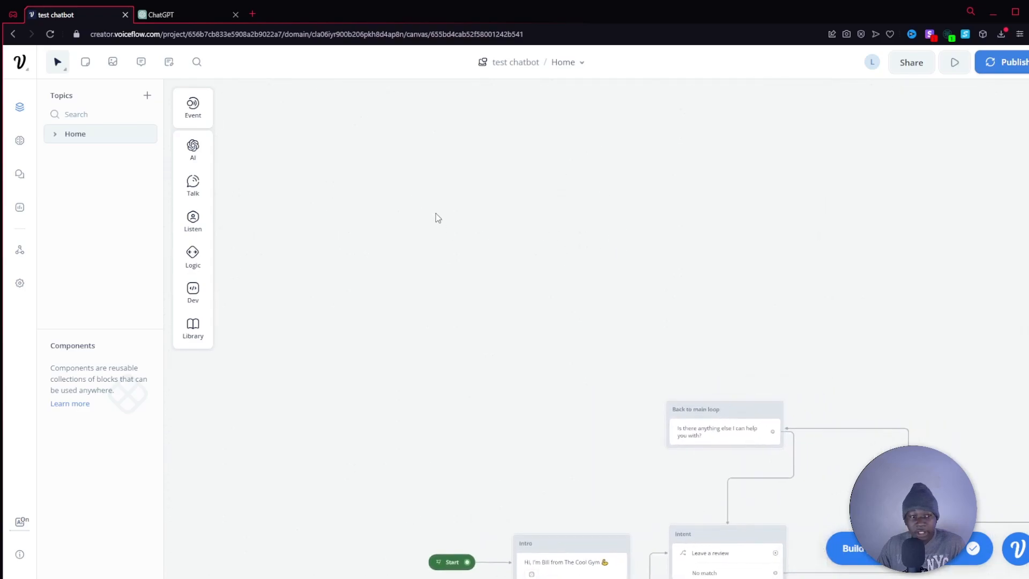
{"action": "mouse_move", "coordinate": [196, 107]}
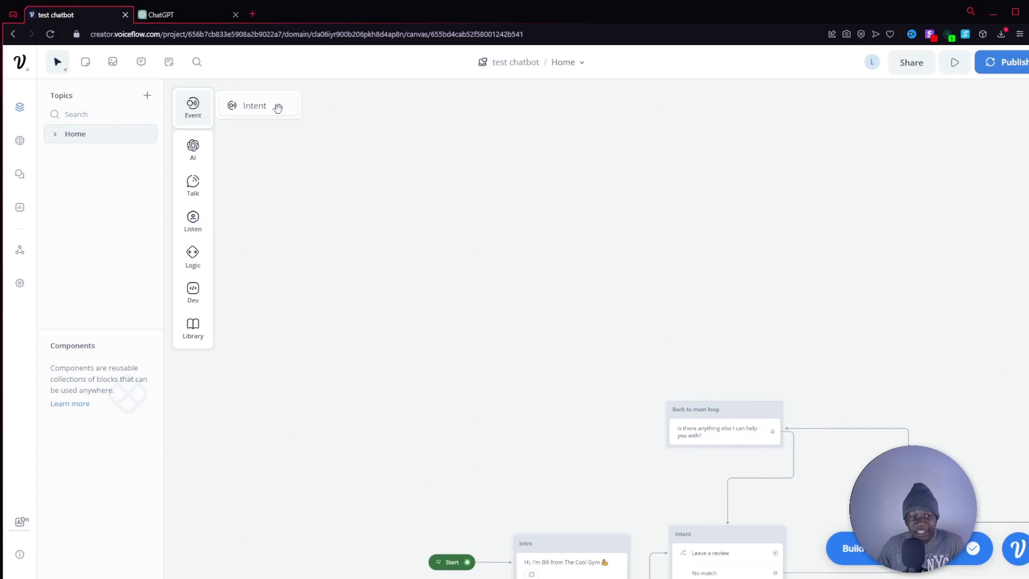
{"action": "left_click_drag", "start_coordinate": [278, 108], "coordinate": [545, 244]}
{"action": "left_click_drag", "start_coordinate": [639, 285], "coordinate": [630, 262]}
{"action": "left_click", "coordinate": [510, 220]}
{"action": "left_click", "coordinate": [923, 136]}
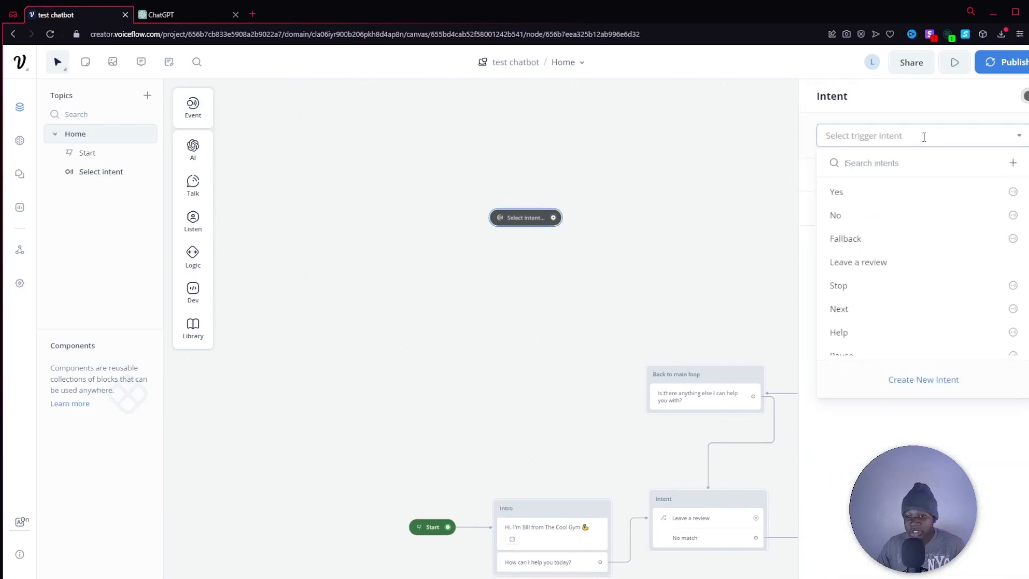
{"action": "left_click", "coordinate": [871, 263]}
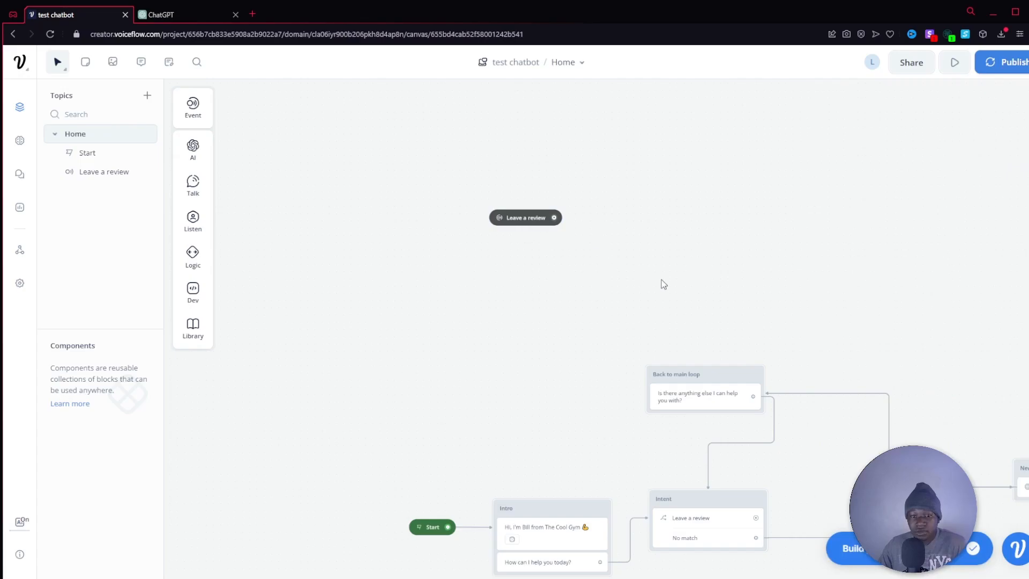
Open the Leave a review intent from the Intent block's choice and examine its sample utterances.
{"action": "scroll", "coordinate": [639, 276], "scroll_direction": "down", "scroll_amount": 5}
{"action": "left_click", "coordinate": [630, 393]}
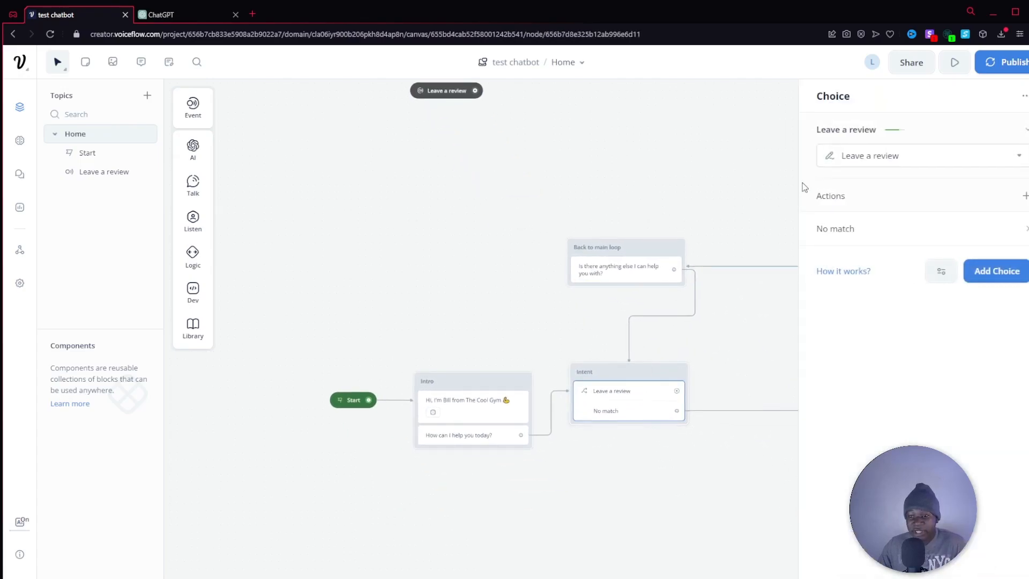
{"action": "left_click", "coordinate": [940, 158]}
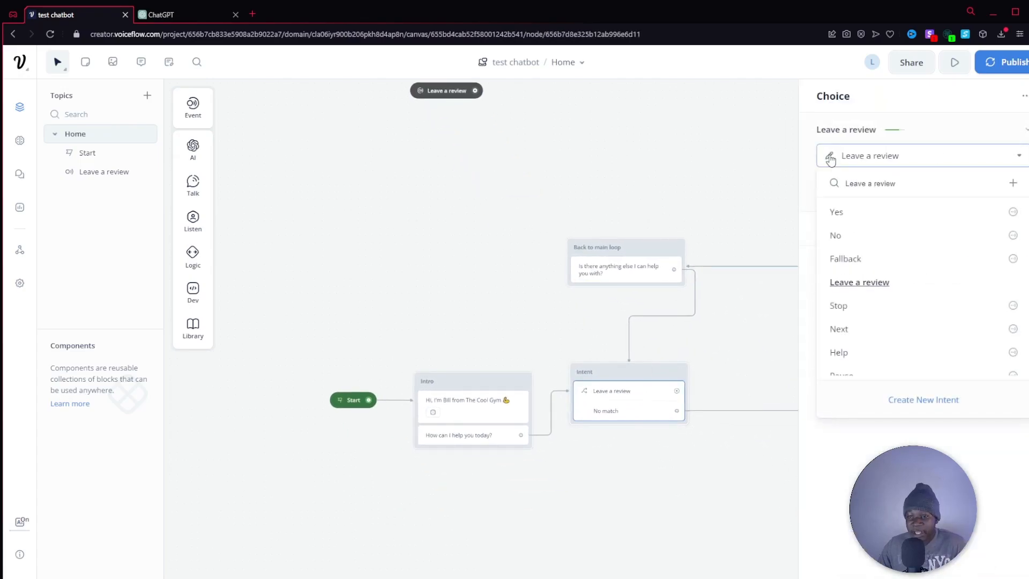
{"action": "left_click", "coordinate": [830, 155]}
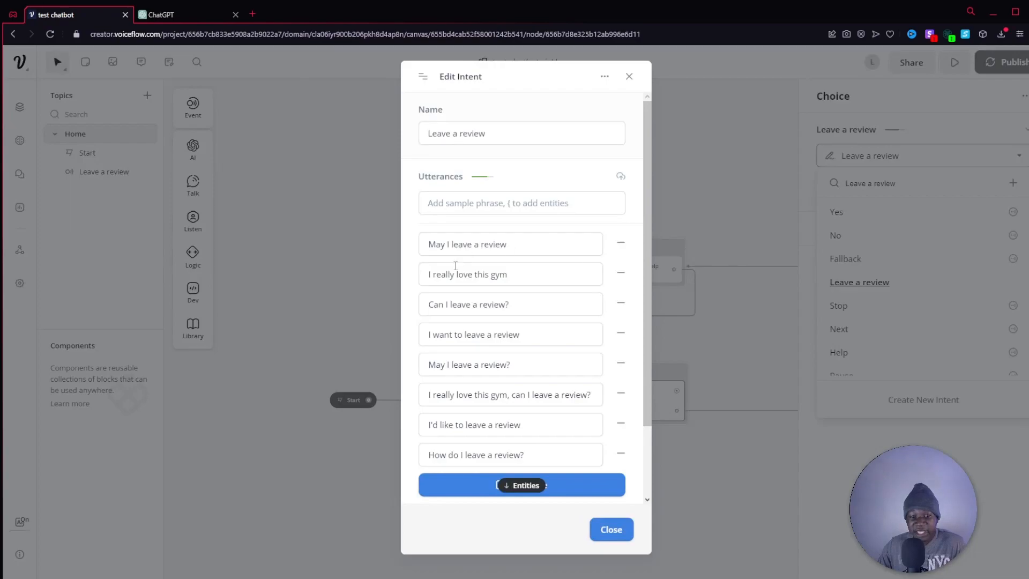
{"action": "left_click", "coordinate": [320, 217]}
Connect the Leave a review trigger to a new Text block with the reply "That's fantastic!".
{"action": "left_click_drag", "start_coordinate": [399, 177], "coordinate": [382, 343]}
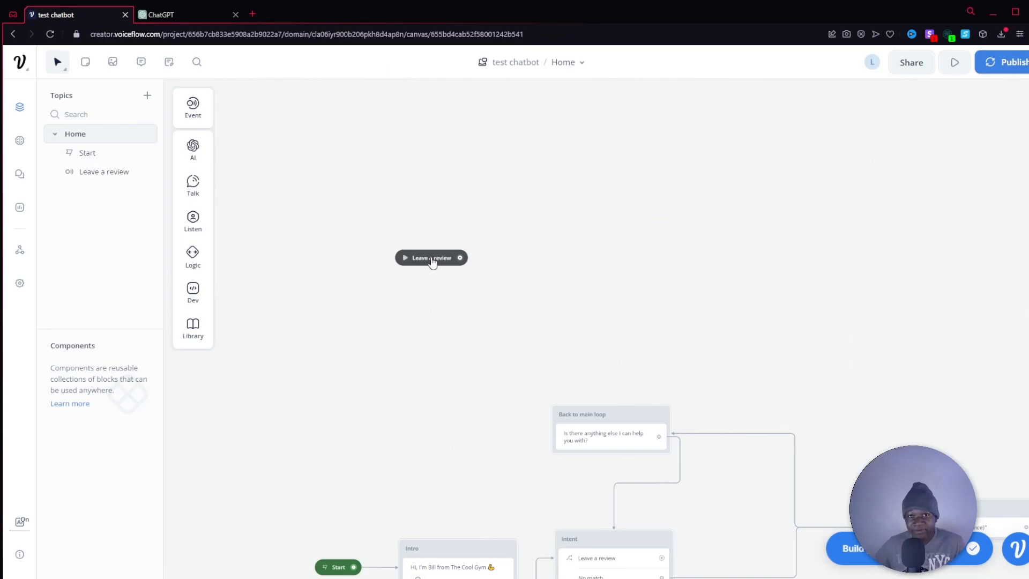
{"action": "scroll", "coordinate": [433, 263], "scroll_direction": "down", "scroll_amount": 1}
{"action": "left_click_drag", "start_coordinate": [459, 213], "coordinate": [546, 190]}
{"action": "mouse_move", "coordinate": [590, 228]}
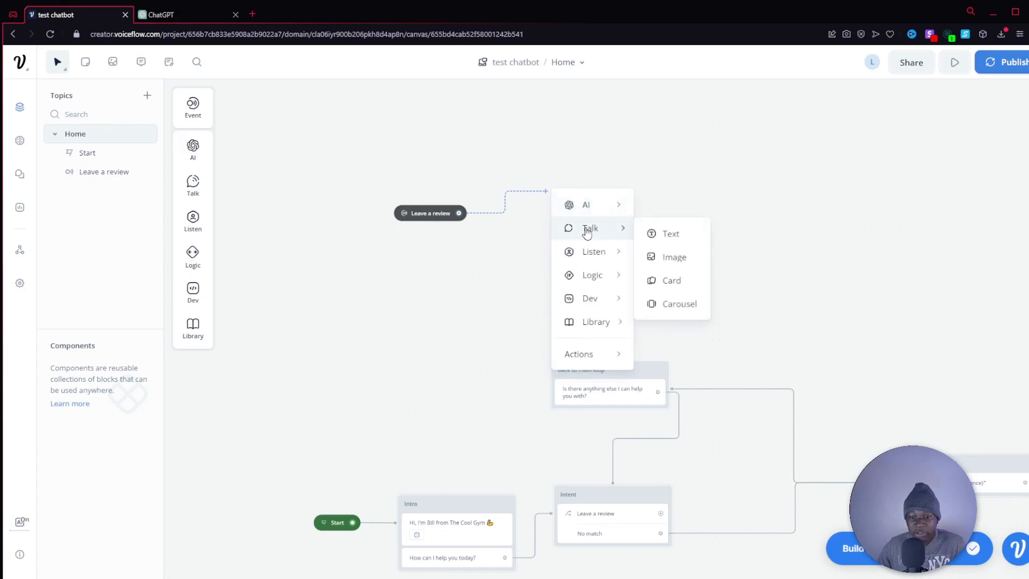
{"action": "left_click", "coordinate": [660, 235]}
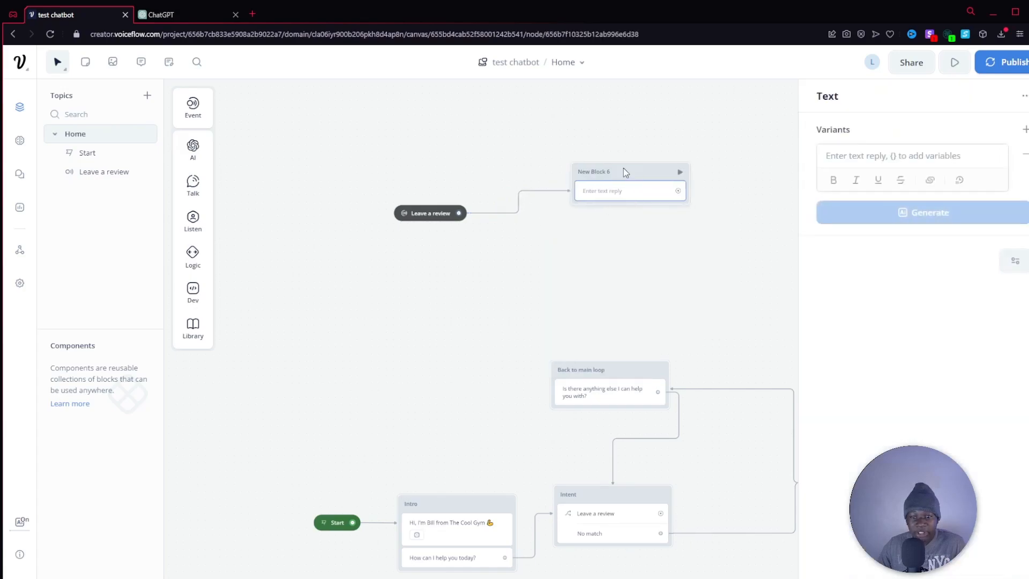
{"action": "left_click_drag", "start_coordinate": [638, 173], "coordinate": [591, 166]}
{"action": "left_click", "coordinate": [588, 182]}
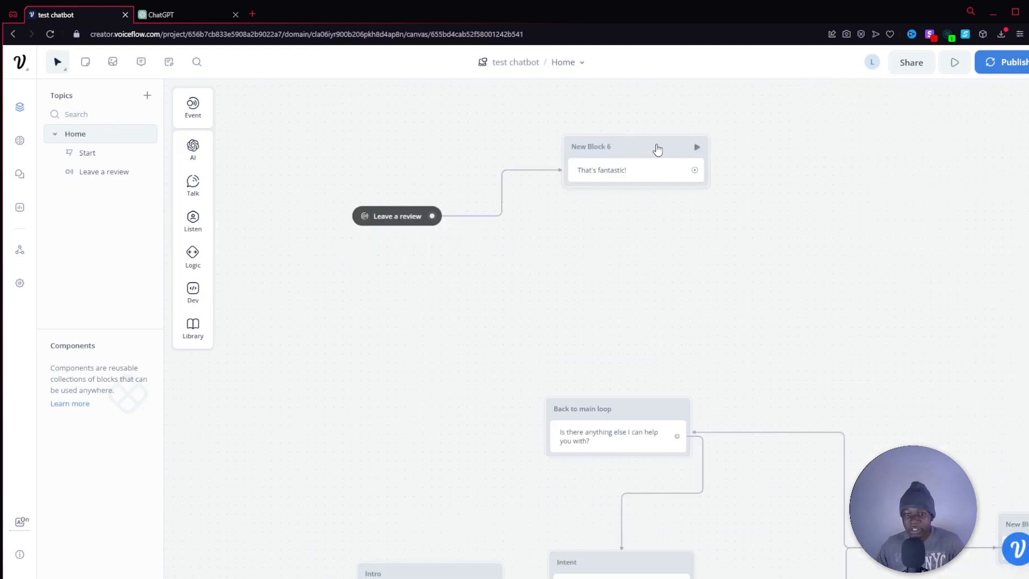
{"action": "left_click_drag", "start_coordinate": [655, 142], "coordinate": [642, 135]}
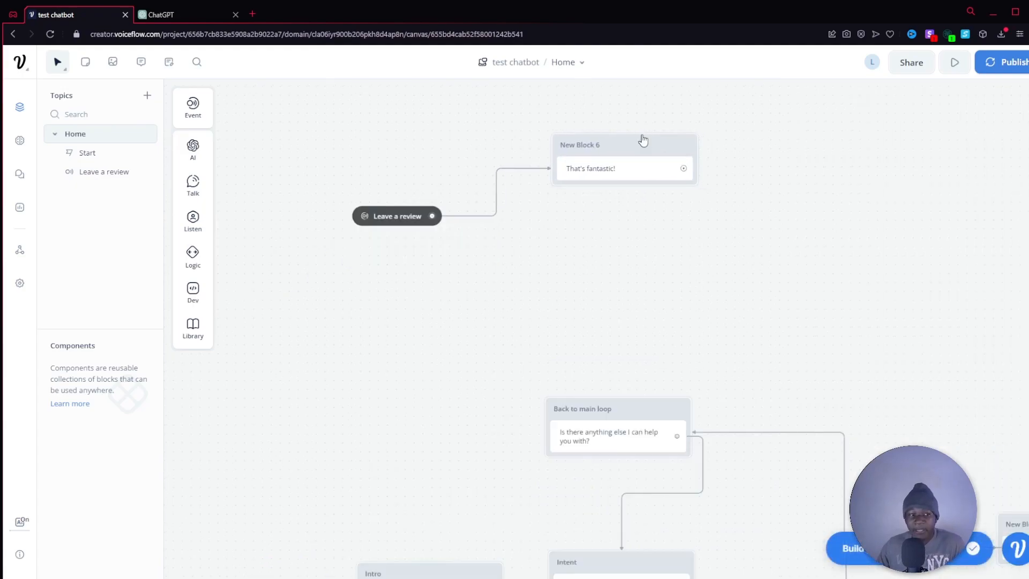
Add a second Text step under "That's fantastic!" with the reply "Would you like to leave a review?".
{"action": "mouse_move", "coordinate": [193, 149]}
{"action": "mouse_move", "coordinate": [192, 188]}
{"action": "left_click_drag", "start_coordinate": [252, 177], "coordinate": [587, 184]}
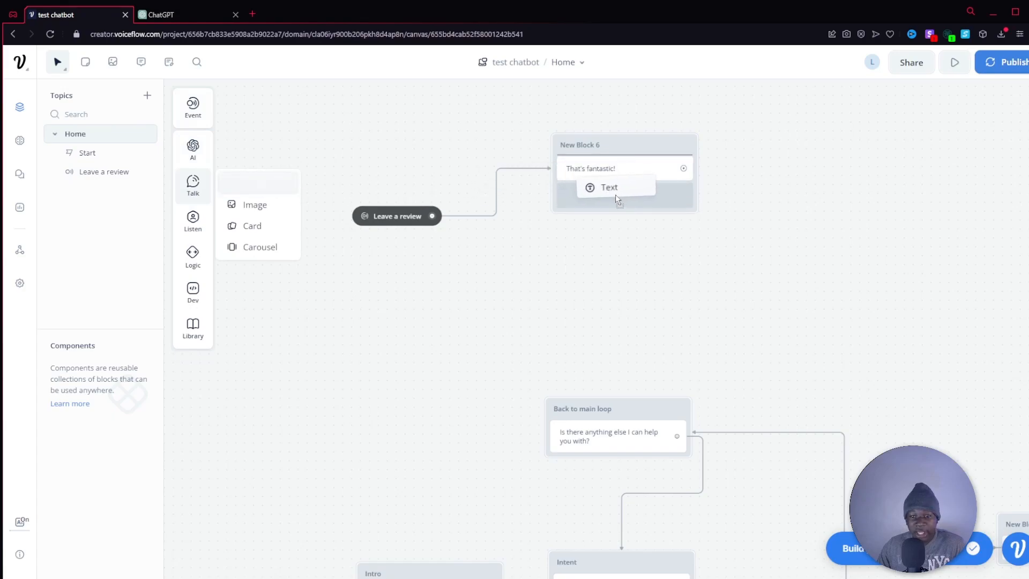
{"action": "left_click", "coordinate": [656, 146]}
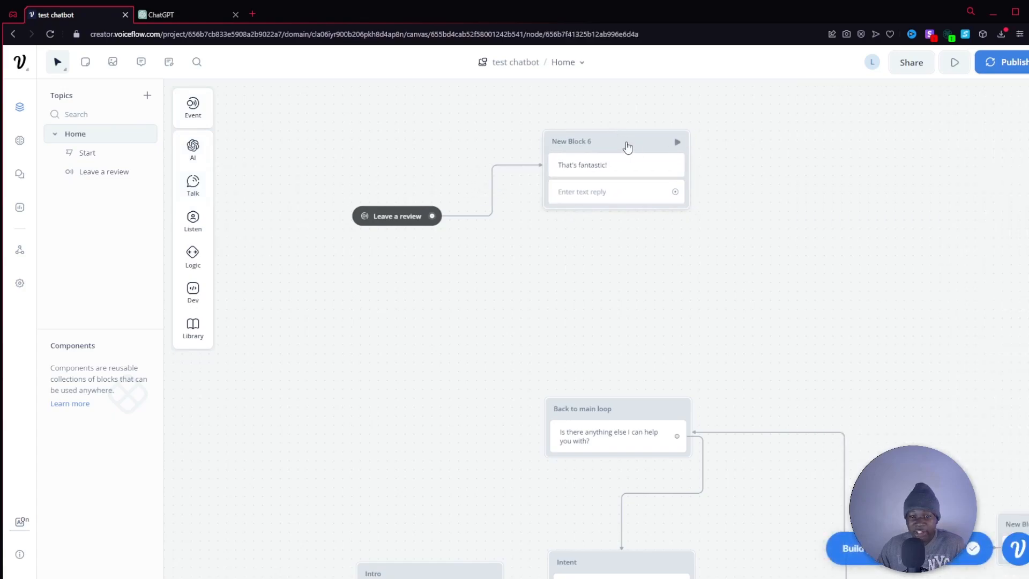
{"action": "left_click", "coordinate": [609, 194]}
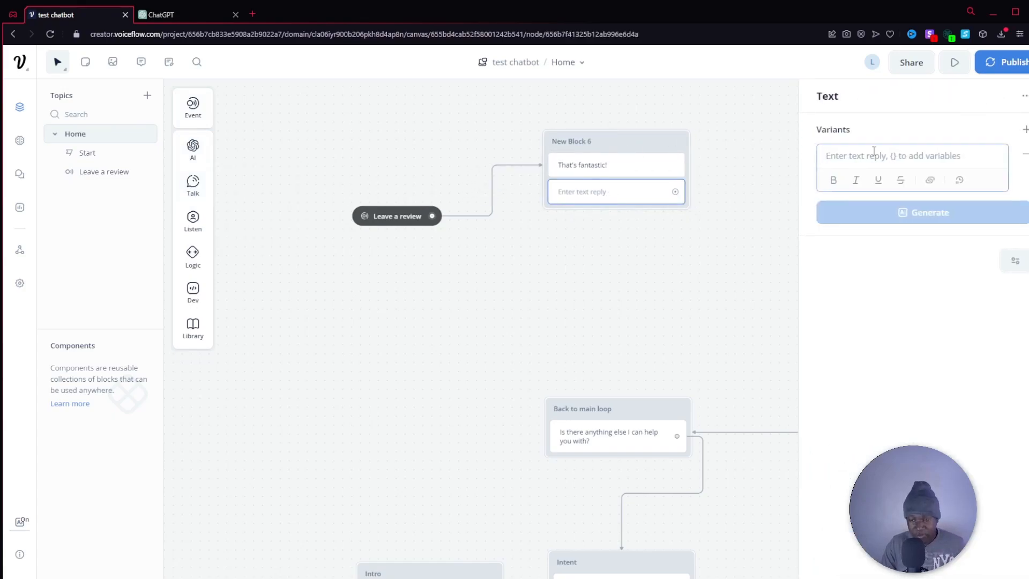
{"action": "type", "text": "Wou"}
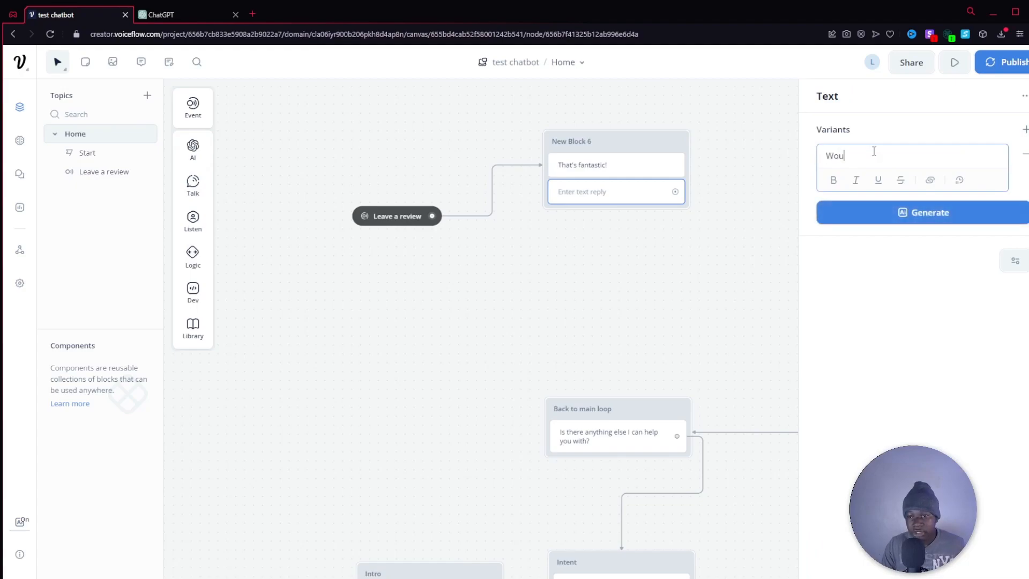
{"action": "type", "text": "ld you like to leave a review?"}
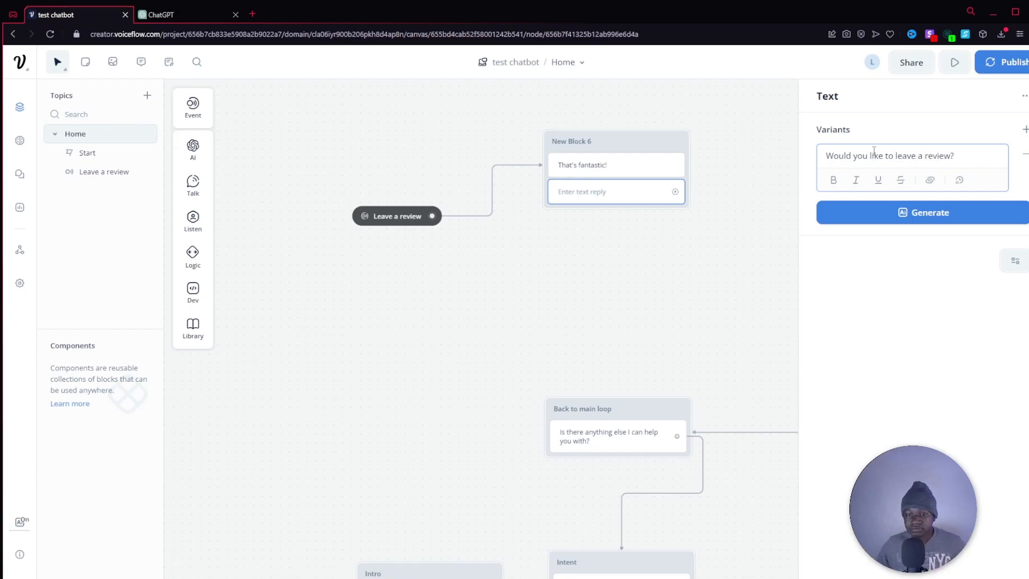
{"action": "left_click", "coordinate": [702, 293]}
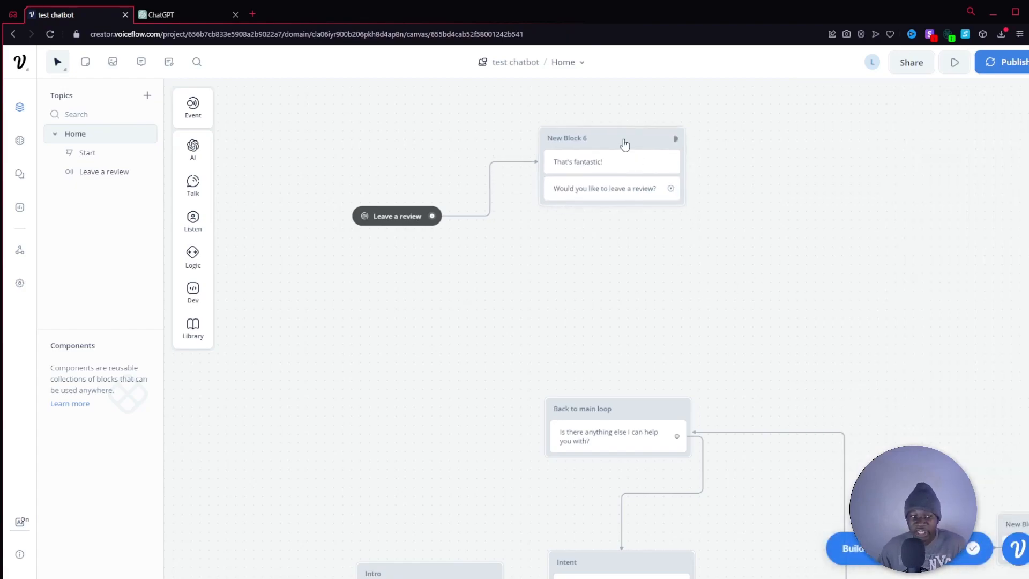
Add a Buttons step beneath the "Would you like to leave a review?" text in the same block.
{"action": "mouse_move", "coordinate": [192, 176]}
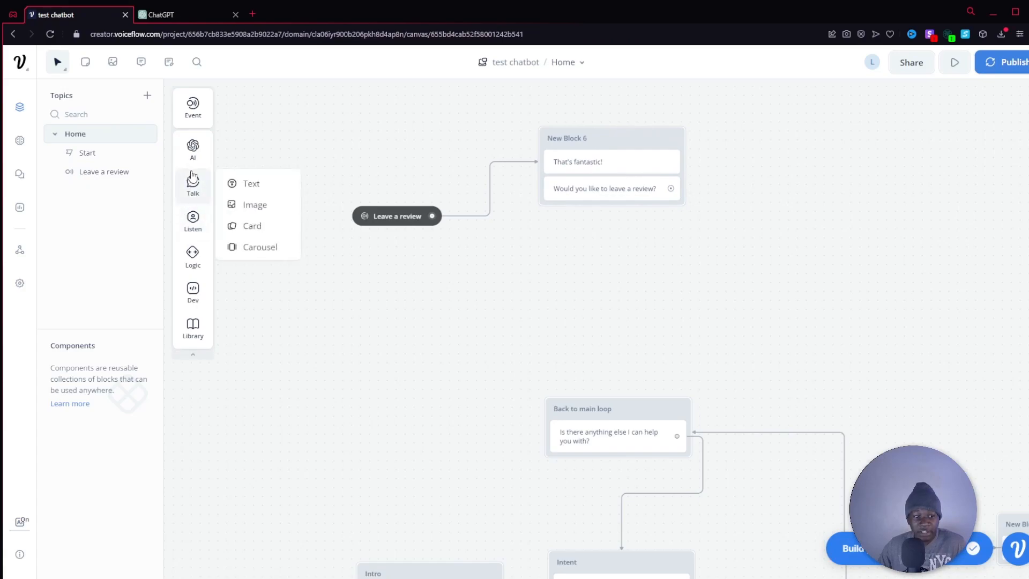
{"action": "mouse_move", "coordinate": [194, 260]}
{"action": "mouse_move", "coordinate": [193, 230]}
{"action": "left_click_drag", "start_coordinate": [269, 220], "coordinate": [592, 203]}
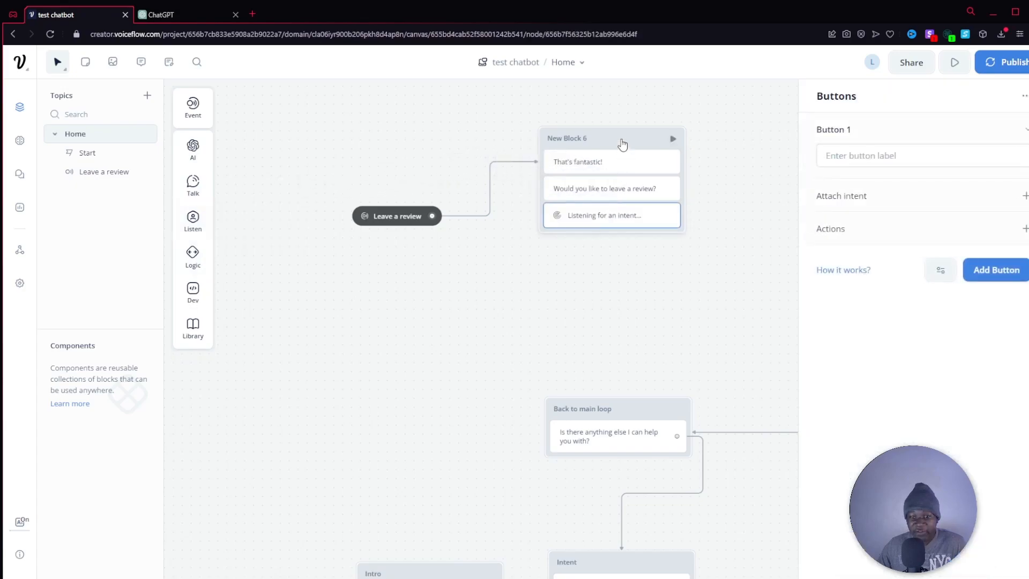
{"action": "left_click_drag", "start_coordinate": [618, 137], "coordinate": [611, 129]}
{"action": "left_click", "coordinate": [599, 216]}
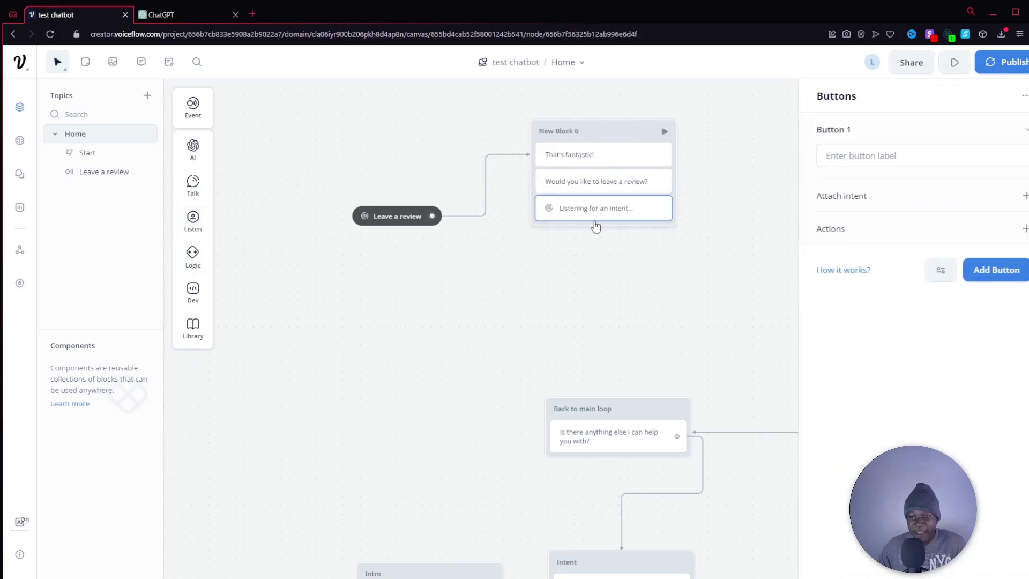
Label the first button "Yes, absolutely!" and add a second button labelled "No thanks".
{"action": "left_click", "coordinate": [884, 152]}
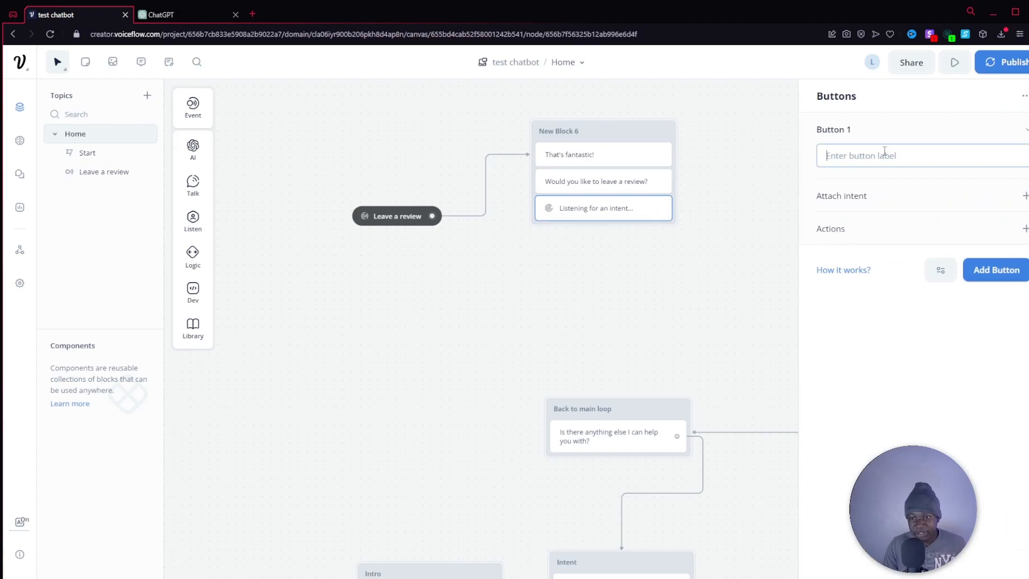
{"action": "type", "text": "Yes, asb"}
{"action": "key", "text": "BackSpace"}
{"action": "key", "text": "BackSpace"}
{"action": "key", "text": "BackSpace"}
{"action": "type", "text": "bsolutely!"}
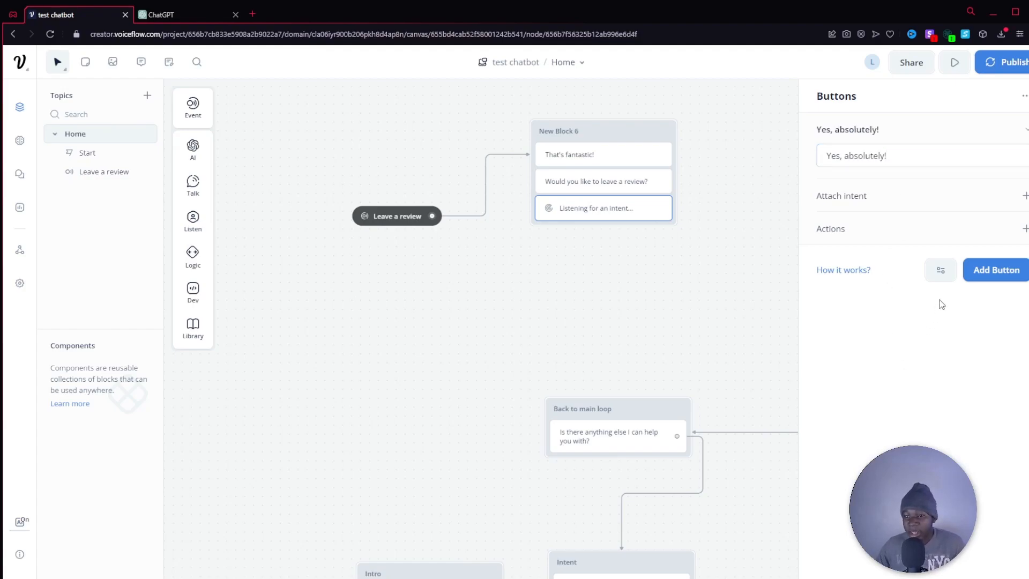
{"action": "left_click", "coordinate": [993, 271]}
{"action": "type", "text": "No thanks"}
{"action": "left_click", "coordinate": [701, 271]}
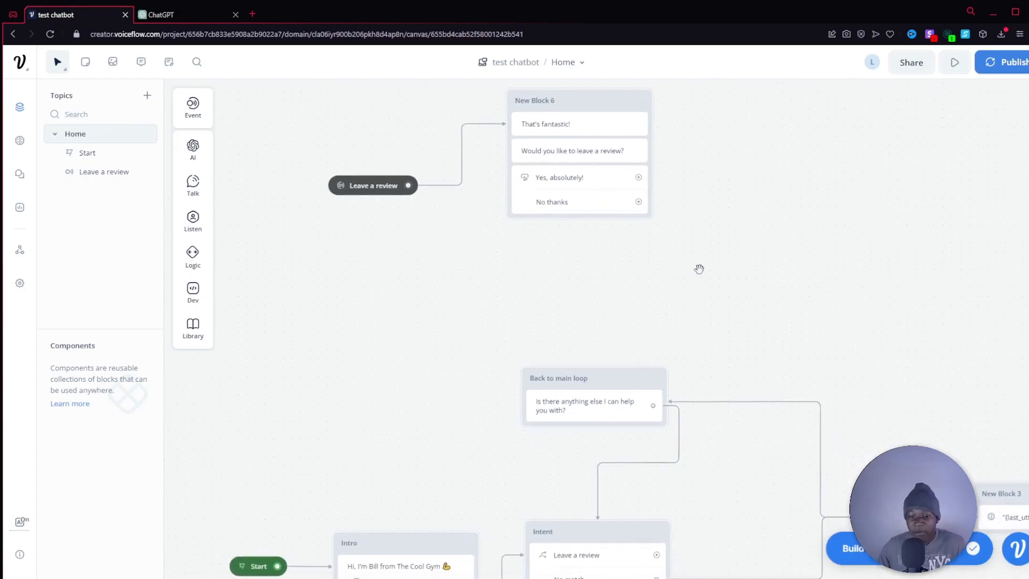
Connect the No thanks button to the Back to main loop block.
{"action": "left_click_drag", "start_coordinate": [645, 209], "coordinate": [589, 365]}
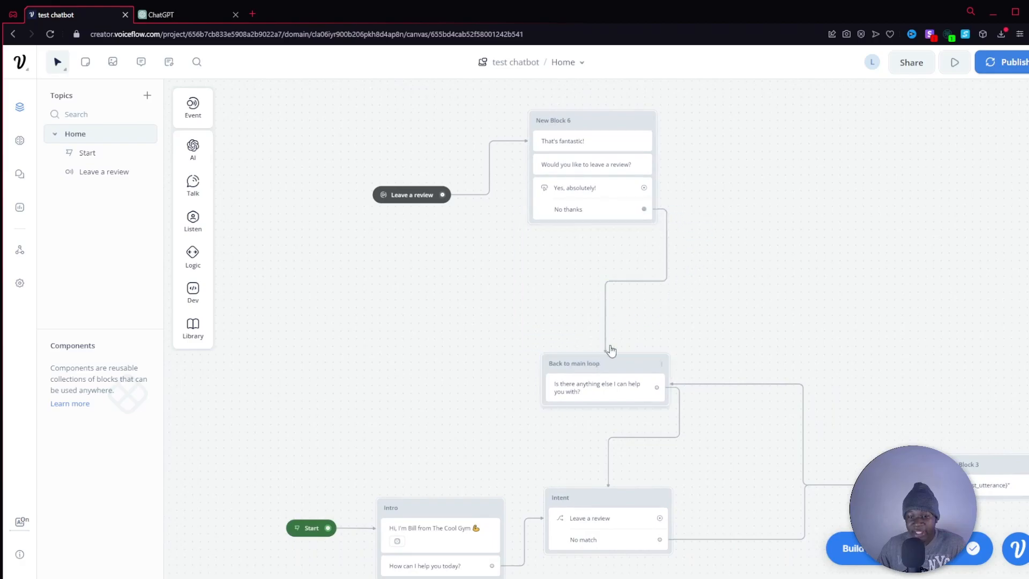
{"action": "left_click_drag", "start_coordinate": [740, 278], "coordinate": [728, 266]}
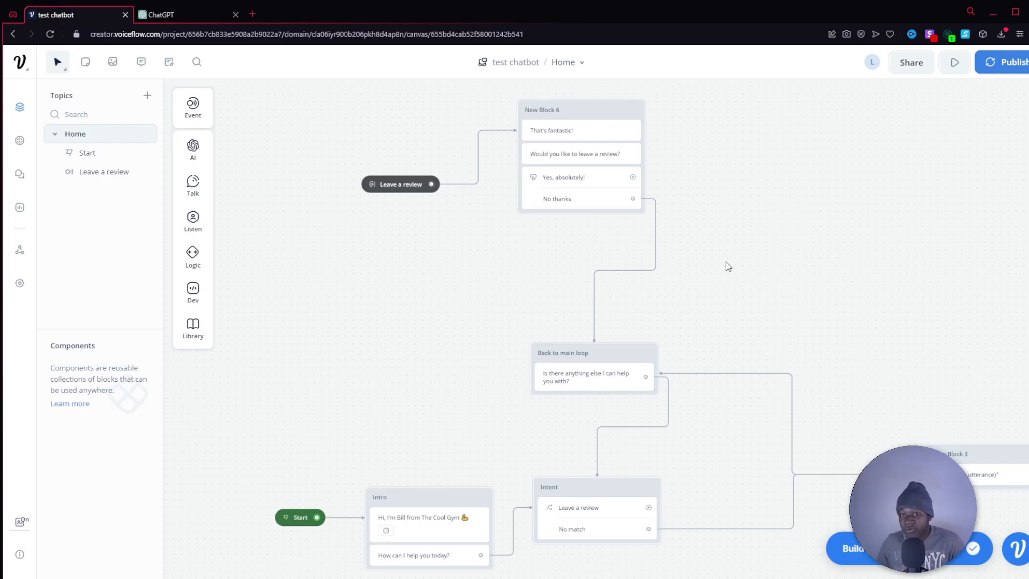
{"action": "left_click_drag", "start_coordinate": [719, 256], "coordinate": [652, 376]}
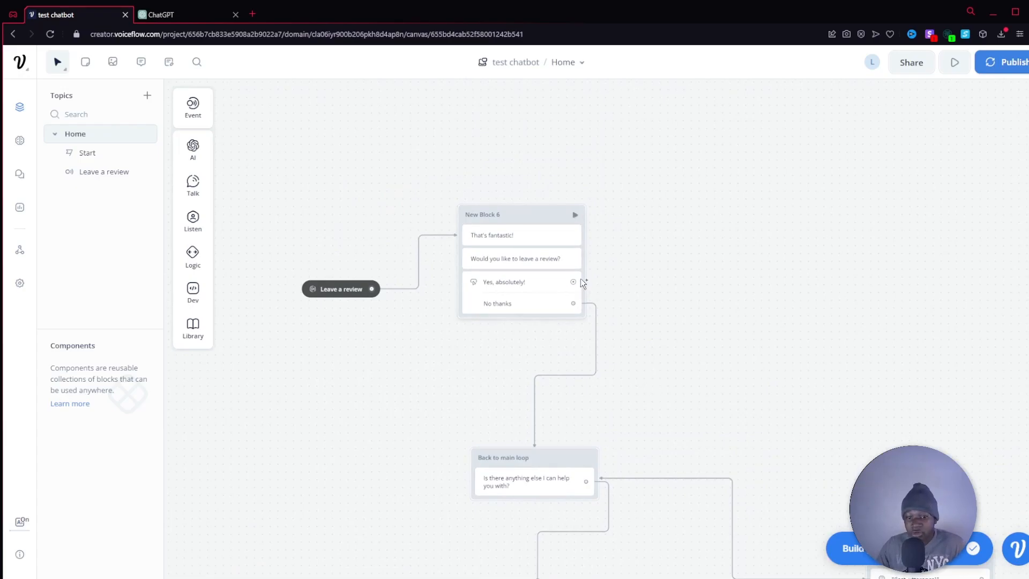
Connect the "Yes, absolutely!" button to a new block containing a Text step.
{"action": "left_click_drag", "start_coordinate": [741, 252], "coordinate": [675, 237]}
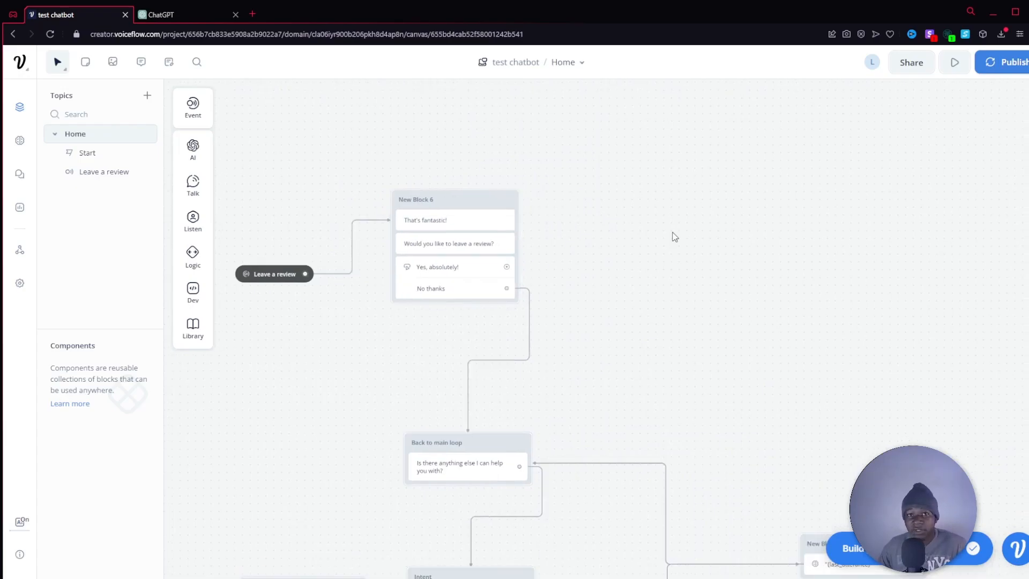
{"action": "left_click_drag", "start_coordinate": [507, 267], "coordinate": [664, 198]}
{"action": "mouse_move", "coordinate": [718, 238]}
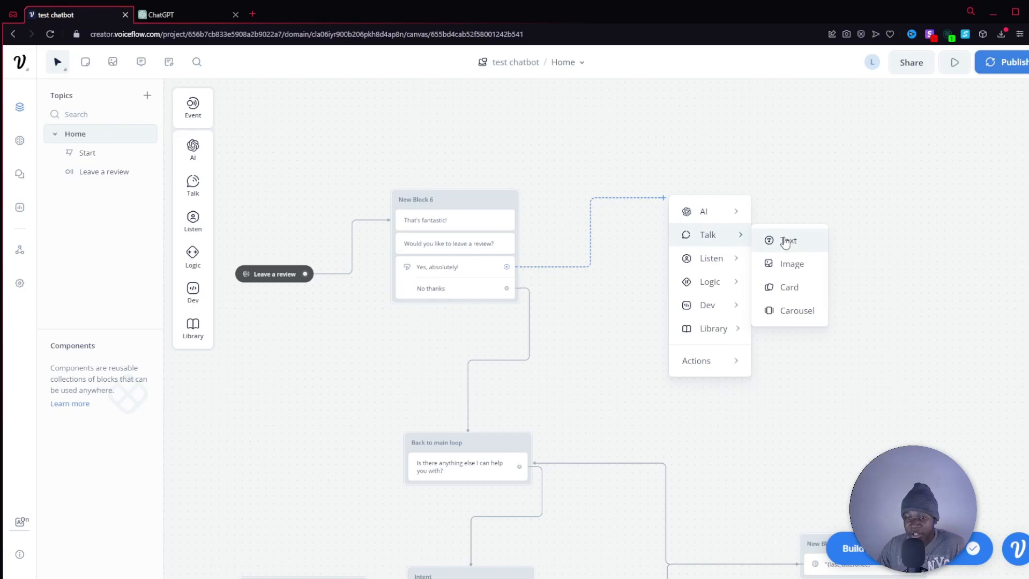
{"action": "left_click", "coordinate": [784, 240]}
Enter the new block's reply asking for the program name and something liked about the experience, to create a little message for the review.
{"action": "left_click", "coordinate": [929, 161]}
{"action": "type", "text": "Amazing! Can you please provide the program name and something you liked about your experience with us?  With this I can create a little message for your review!"}
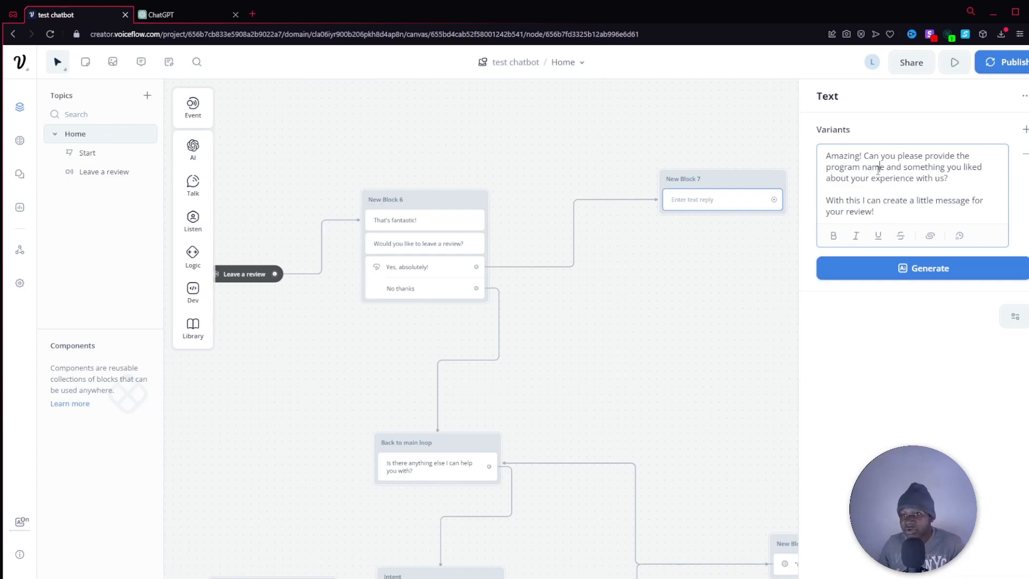
{"action": "left_click", "coordinate": [672, 300]}
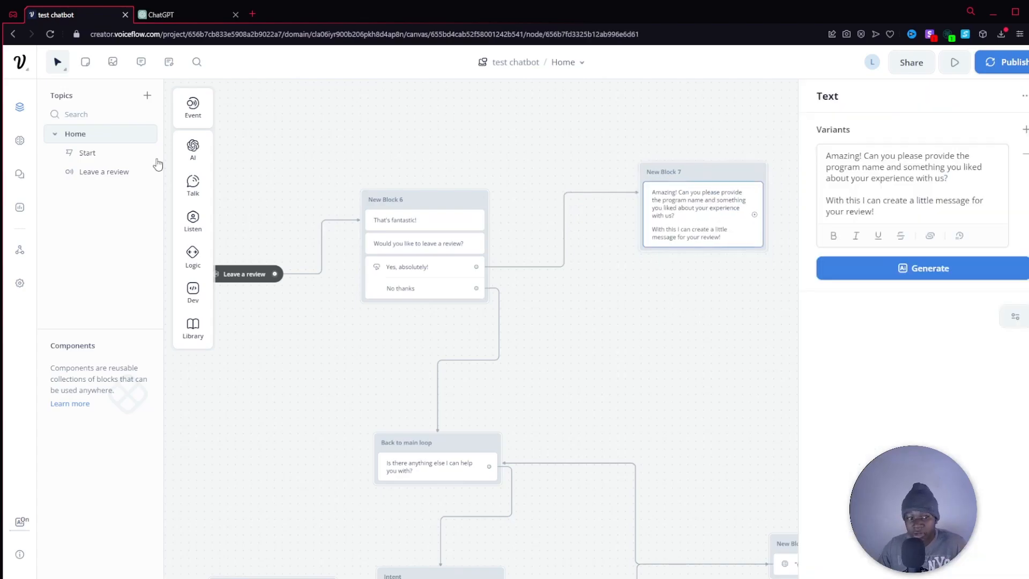
{"action": "mouse_move", "coordinate": [193, 221]}
{"action": "left_click_drag", "start_coordinate": [257, 261], "coordinate": [699, 256]}
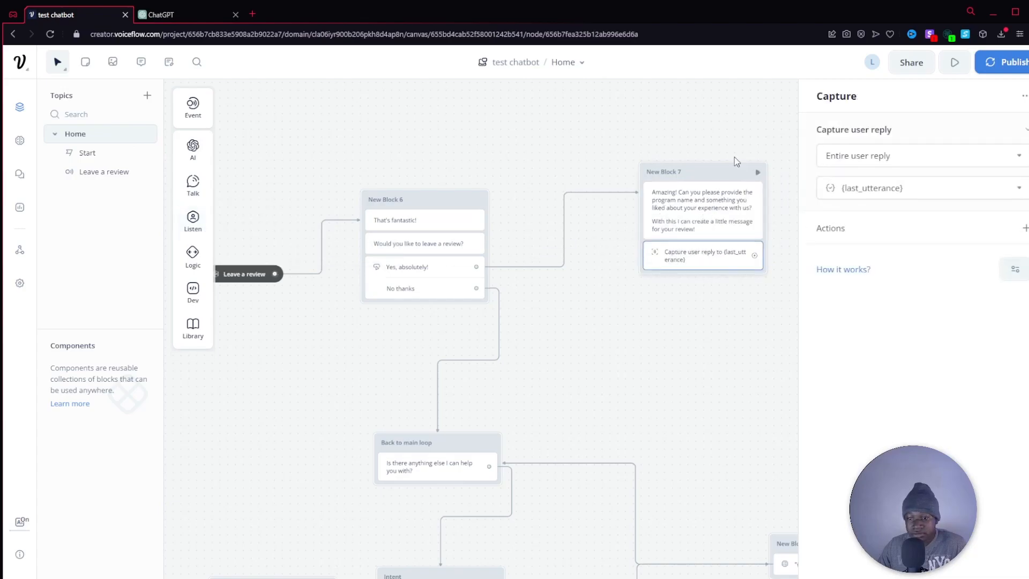
{"action": "left_click_drag", "start_coordinate": [711, 177], "coordinate": [704, 176]}
{"action": "left_click", "coordinate": [685, 260]}
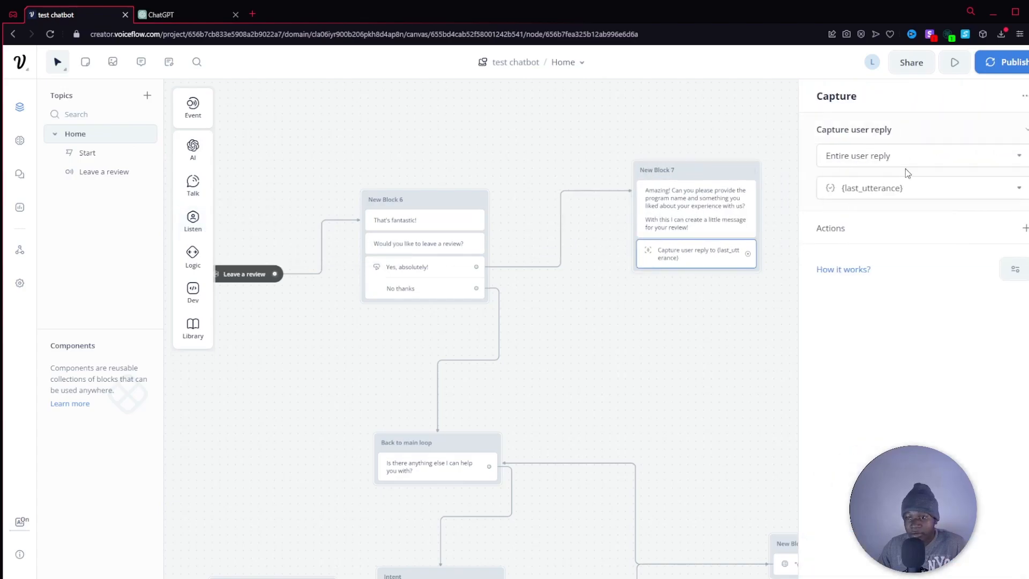
{"action": "left_click", "coordinate": [931, 158]}
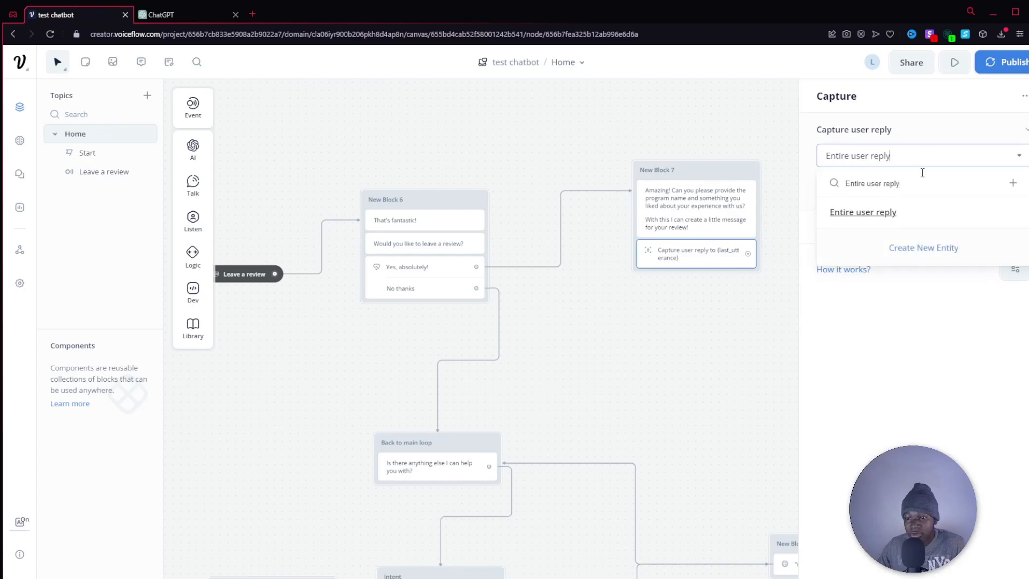
{"action": "left_click", "coordinate": [718, 314]}
{"action": "left_click", "coordinate": [709, 249]}
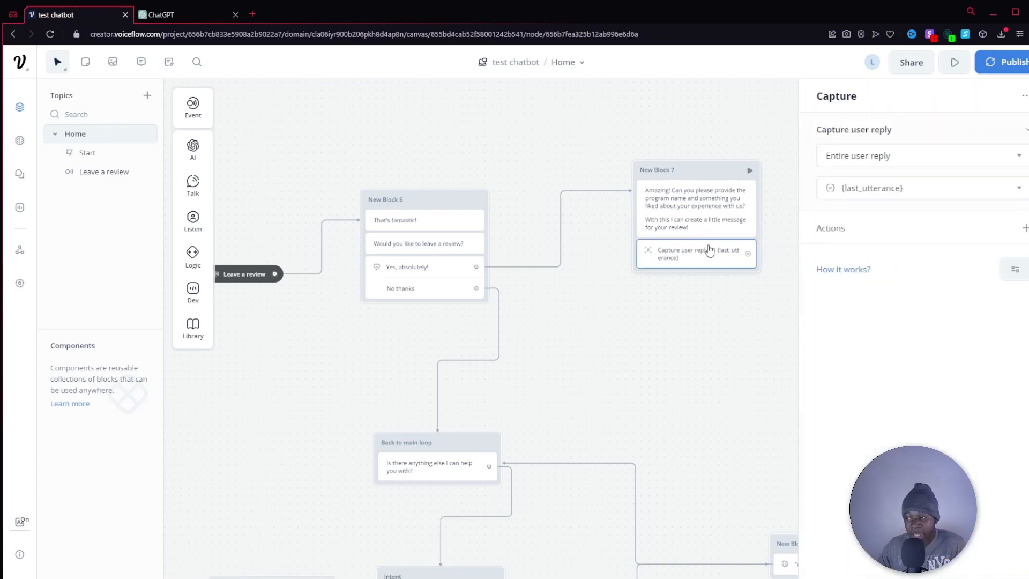
{"action": "key", "text": "Delete"}
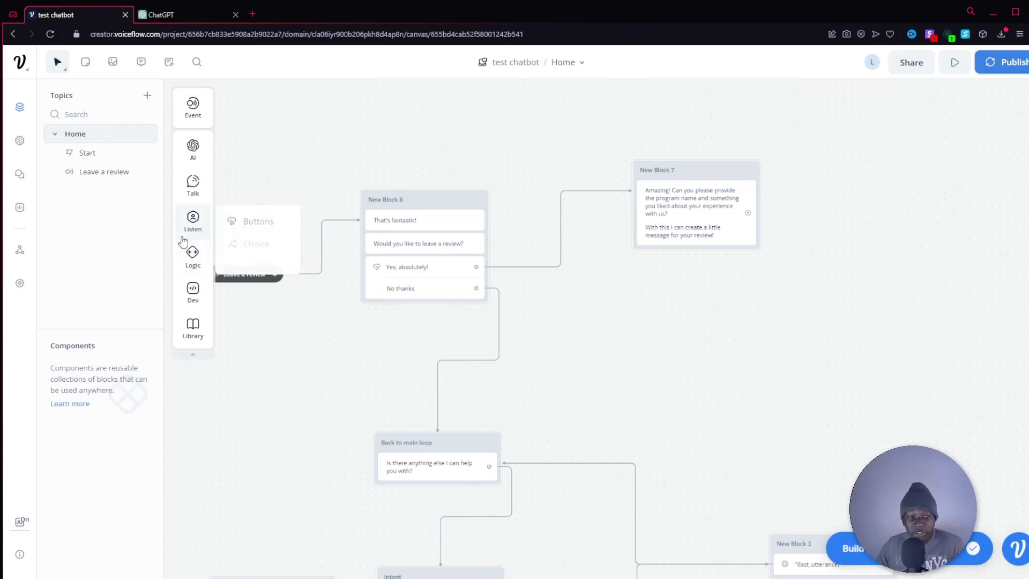
Add a Capture step beneath the "Amazing!" text, capturing the entire user reply to {last_utterance}.
{"action": "mouse_move", "coordinate": [194, 228]}
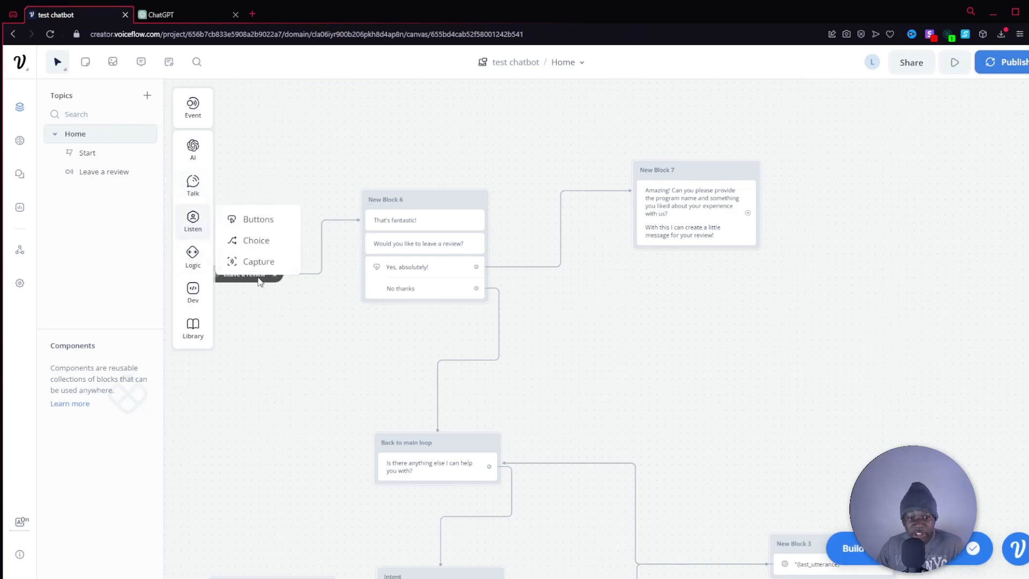
{"action": "left_click_drag", "start_coordinate": [257, 263], "coordinate": [678, 266]}
{"action": "left_click", "coordinate": [950, 160]}
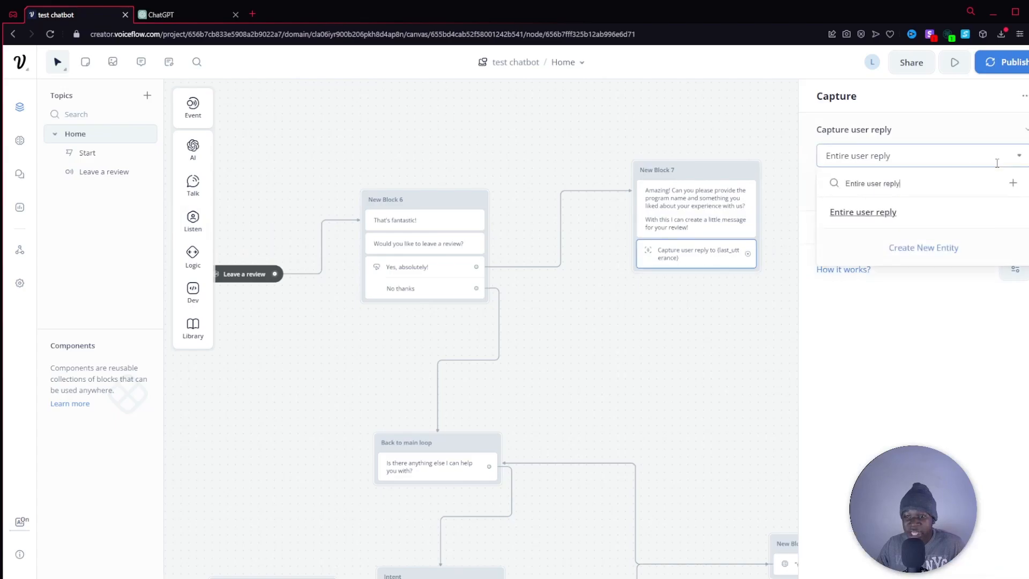
{"action": "left_click", "coordinate": [753, 112]}
Connect the Capture step to a new block containing a Set AI step.
{"action": "left_click_drag", "start_coordinate": [827, 186], "coordinate": [576, 199]}
{"action": "left_click_drag", "start_coordinate": [510, 265], "coordinate": [626, 182]}
{"action": "mouse_move", "coordinate": [687, 200]}
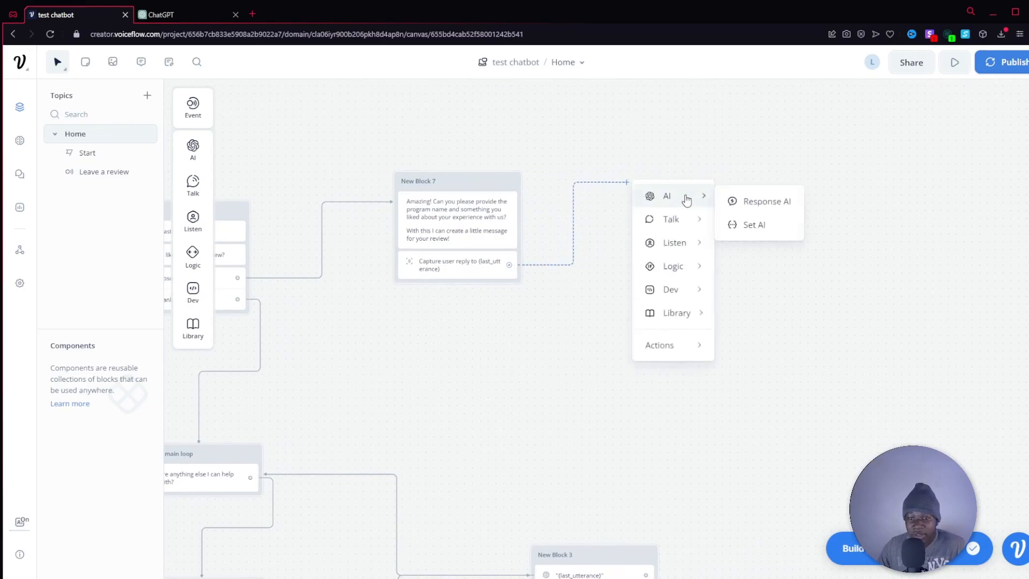
{"action": "left_click", "coordinate": [756, 233]}
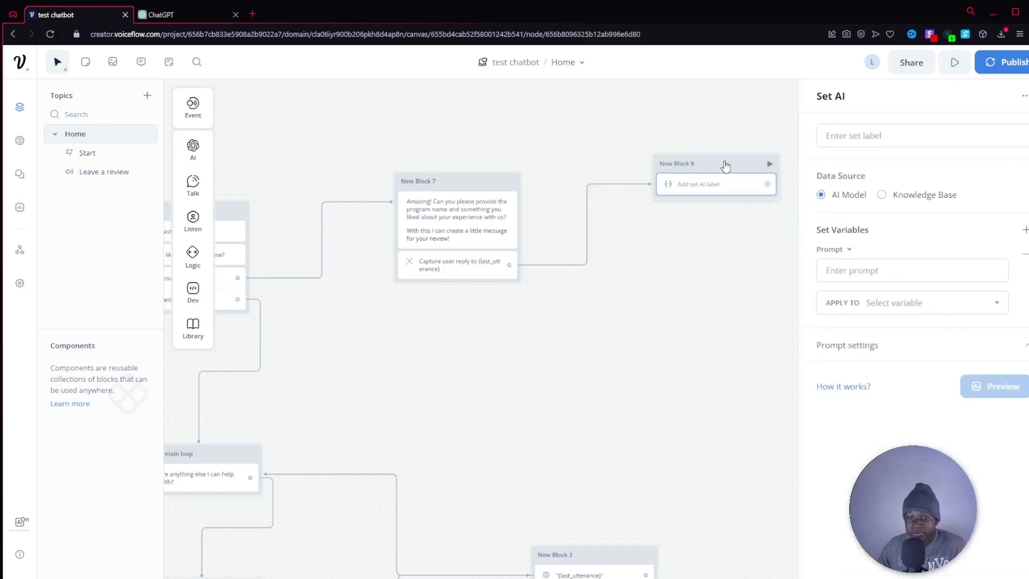
{"action": "left_click_drag", "start_coordinate": [726, 163], "coordinate": [707, 164]}
Label the Set AI step "review".
{"action": "left_click", "coordinate": [680, 186]}
{"action": "left_click", "coordinate": [869, 136]}
{"action": "type", "text": "review"}
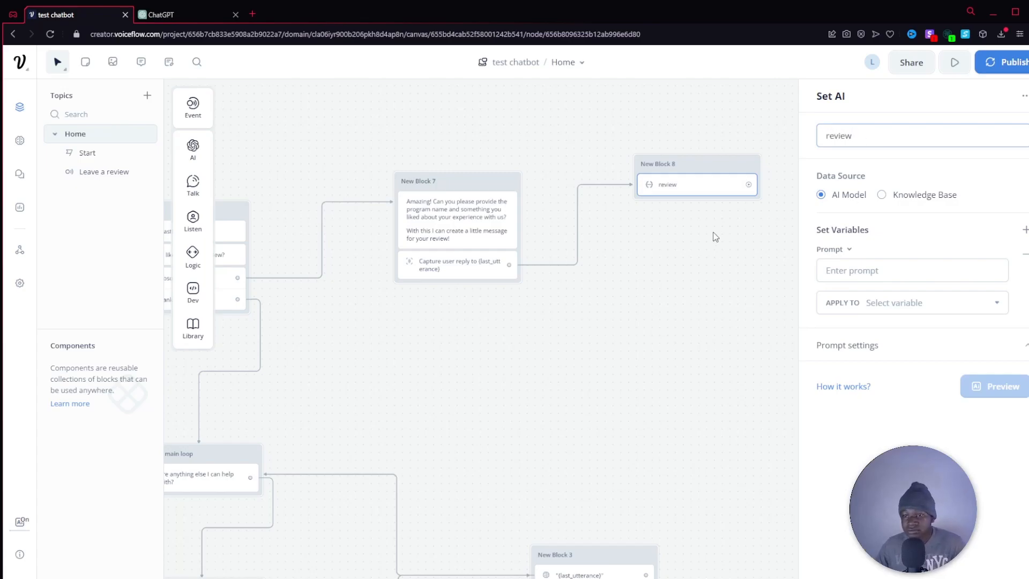
{"action": "left_click", "coordinate": [716, 237]}
{"action": "left_click", "coordinate": [717, 184]}
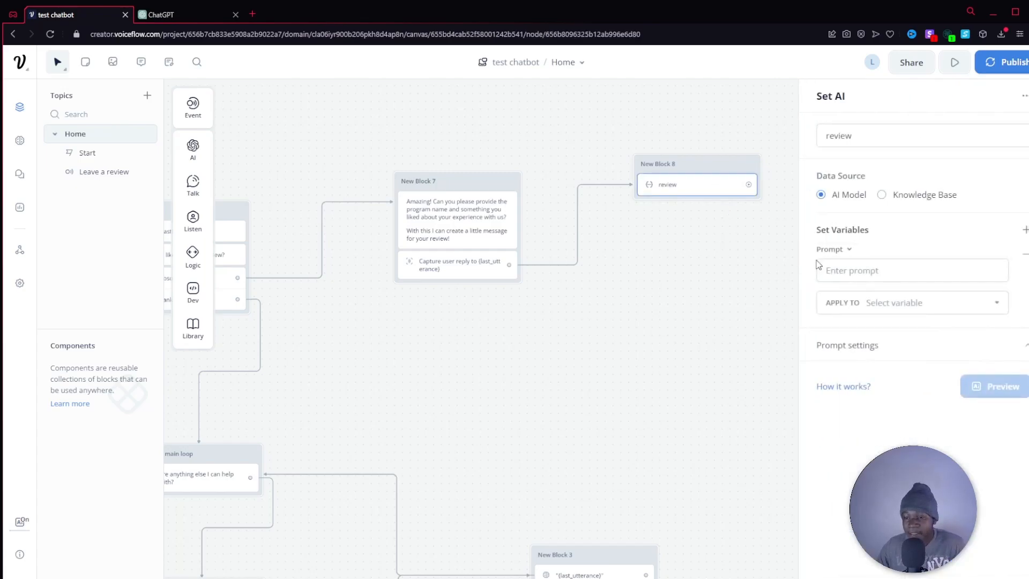
Enter a Set AI prompt requesting a cheerful 2-3 sentence review of "The Cool Gym" based on the customer's program and experience from {last_utterance}.
{"action": "left_click", "coordinate": [877, 272]}
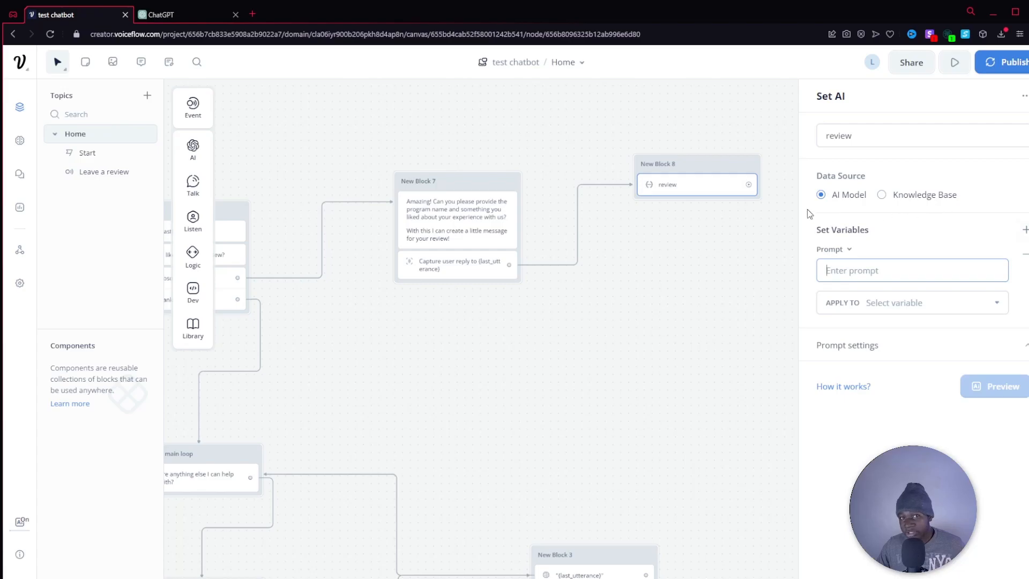
{"action": "type", "text": "The following is information from a customer on the program they purchased from out fitness studio \"The Cool Gym\" and what they liked about the program or experience. Please create a 2-3 sentence review based on this info that is cheerful and reflects well on the business: {last_utterance}"}
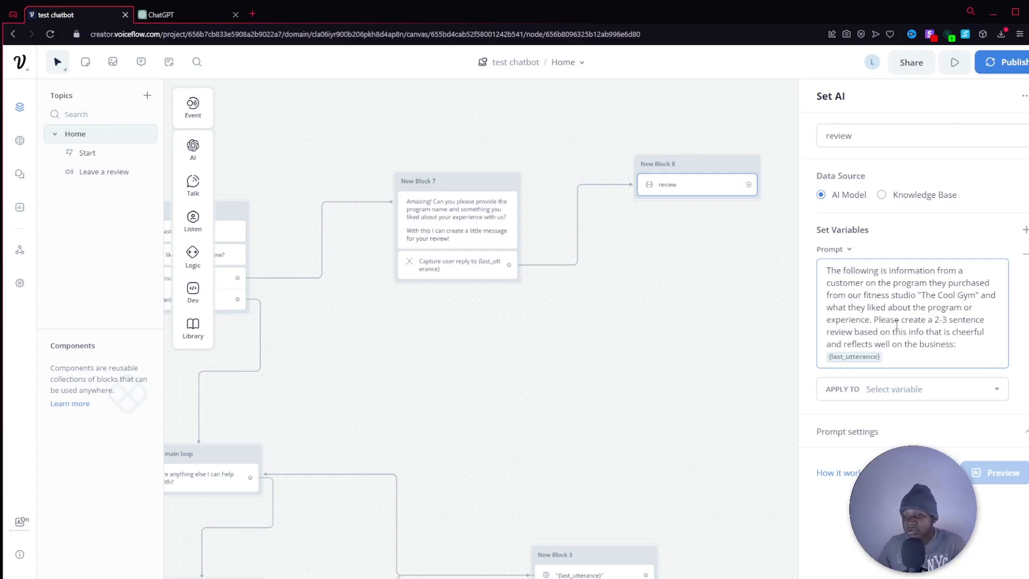
{"action": "left_click", "coordinate": [912, 355]}
{"action": "left_click", "coordinate": [921, 294]}
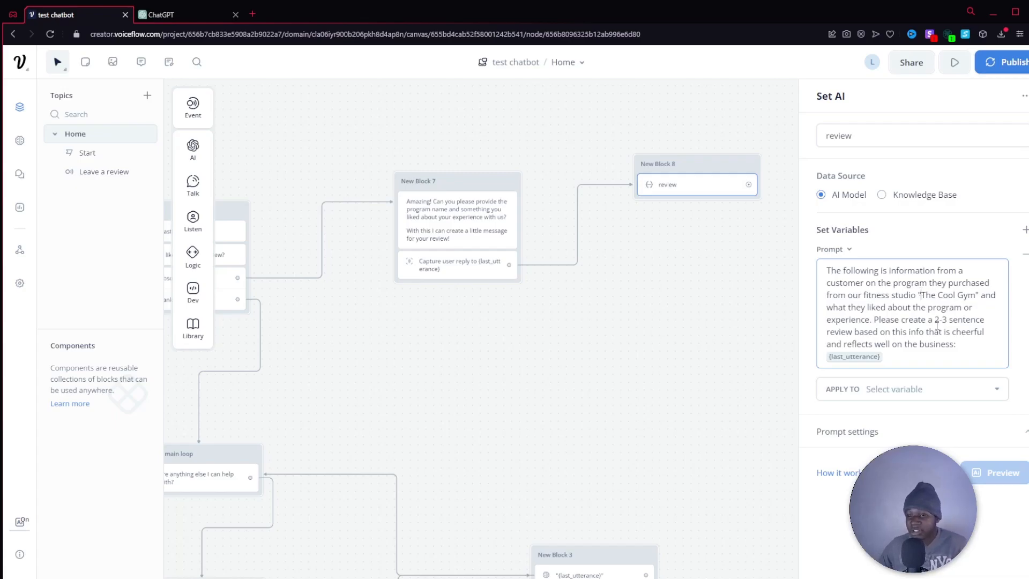
{"action": "left_click", "coordinate": [912, 354]}
{"action": "left_click", "coordinate": [972, 344]}
{"action": "left_click", "coordinate": [925, 351]}
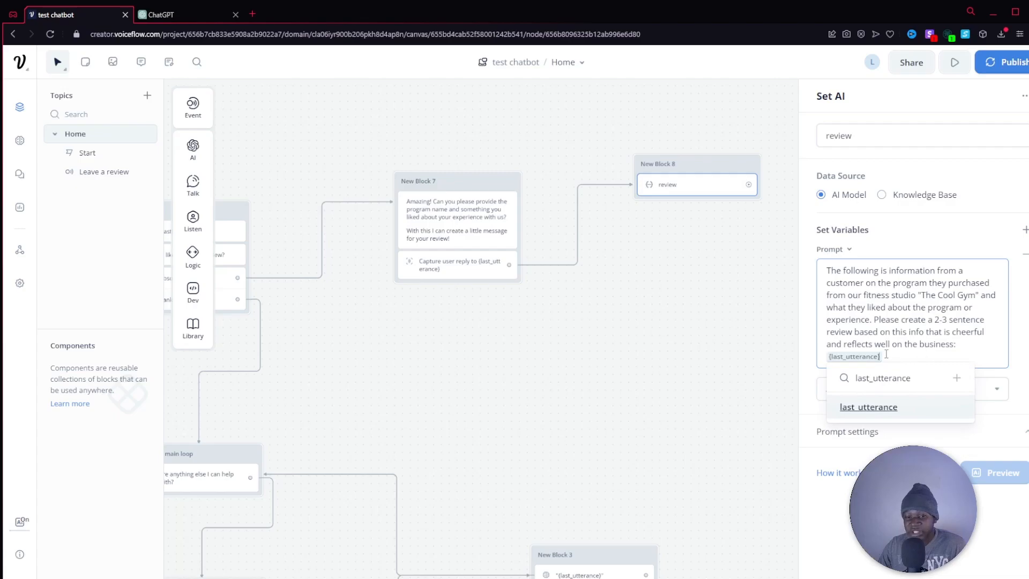
Create a new variable named "review" and apply the Set AI prompt's output to it.
{"action": "left_click", "coordinate": [1008, 397]}
{"action": "left_click", "coordinate": [980, 387]}
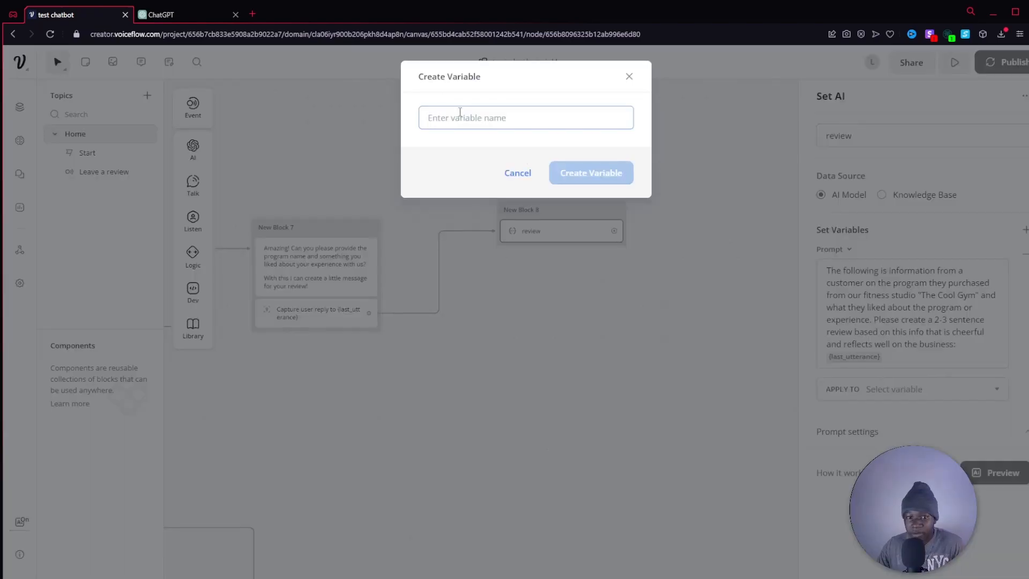
{"action": "type", "text": "reve"}
{"action": "type", "text": "iew"}
{"action": "left_click", "coordinate": [567, 174]}
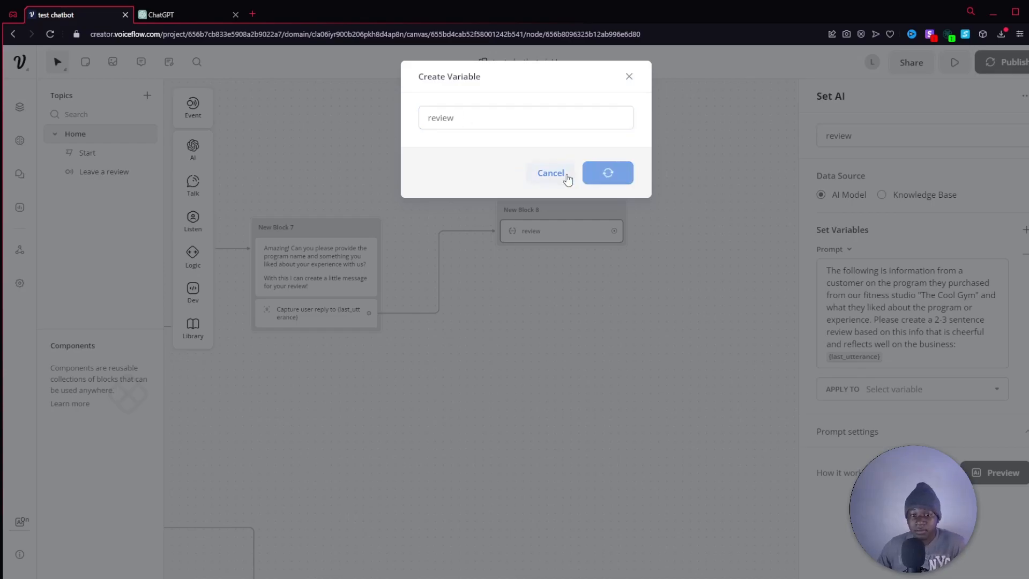
{"action": "left_click", "coordinate": [629, 328]}
Add a Text step beneath the review Set AI step in the same block.
{"action": "mouse_move", "coordinate": [193, 185]}
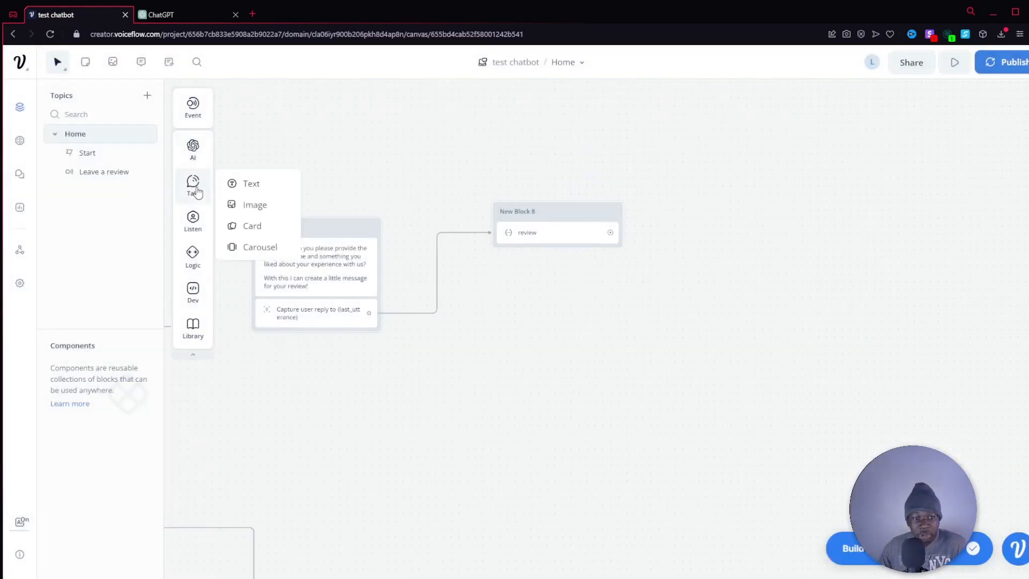
{"action": "left_click_drag", "start_coordinate": [250, 183], "coordinate": [533, 276]}
{"action": "left_click", "coordinate": [918, 159]}
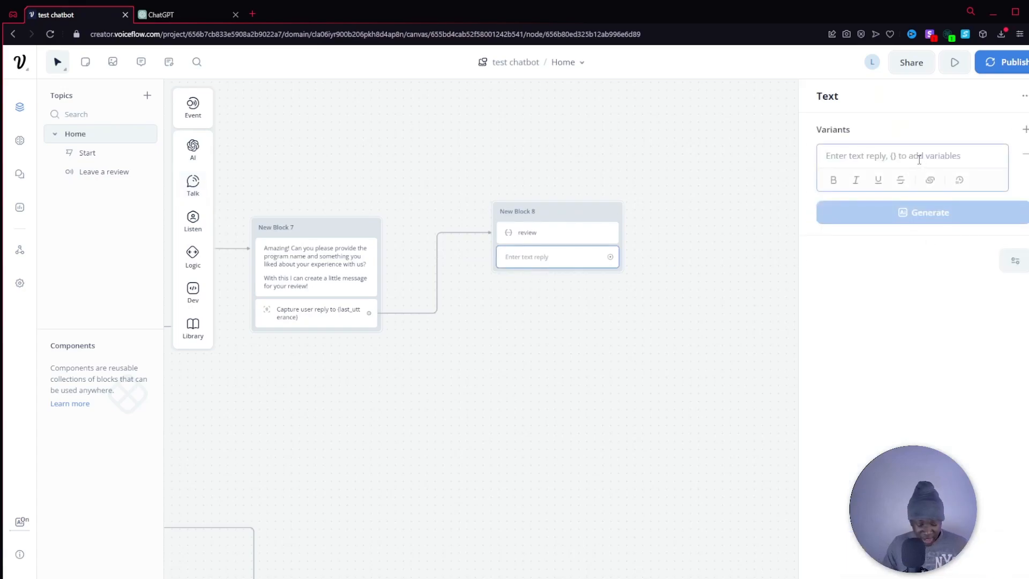
Write "Great! Is this okay with you?" as the first line of the text reply, followed by a new line.
{"action": "type", "text": "Thank"}
{"action": "key", "text": "BackSpace"}
{"action": "key", "text": "BackSpace"}
{"action": "key", "text": "BackSpace"}
{"action": "key", "text": "BackSpace"}
{"action": "key", "text": "BackSpace"}
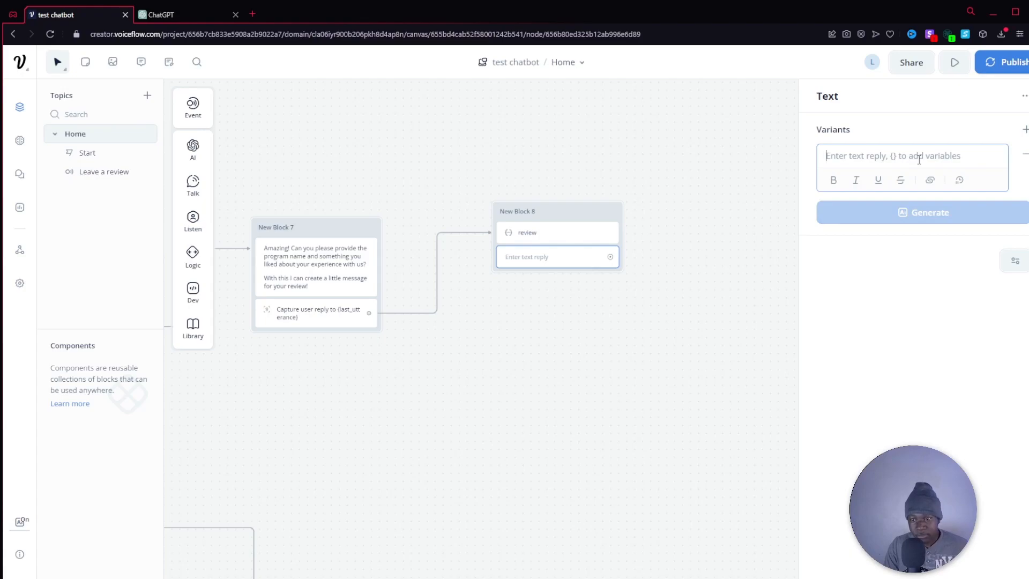
{"action": "type", "text": "Great!"}
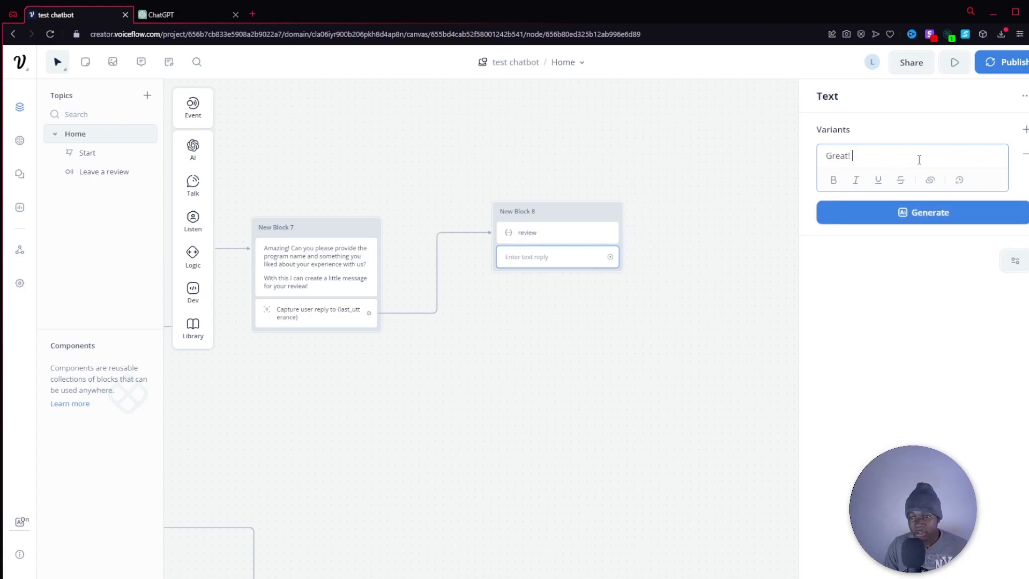
{"action": "type", "text": "this okay with you?"}
{"action": "key", "text": "Return"}
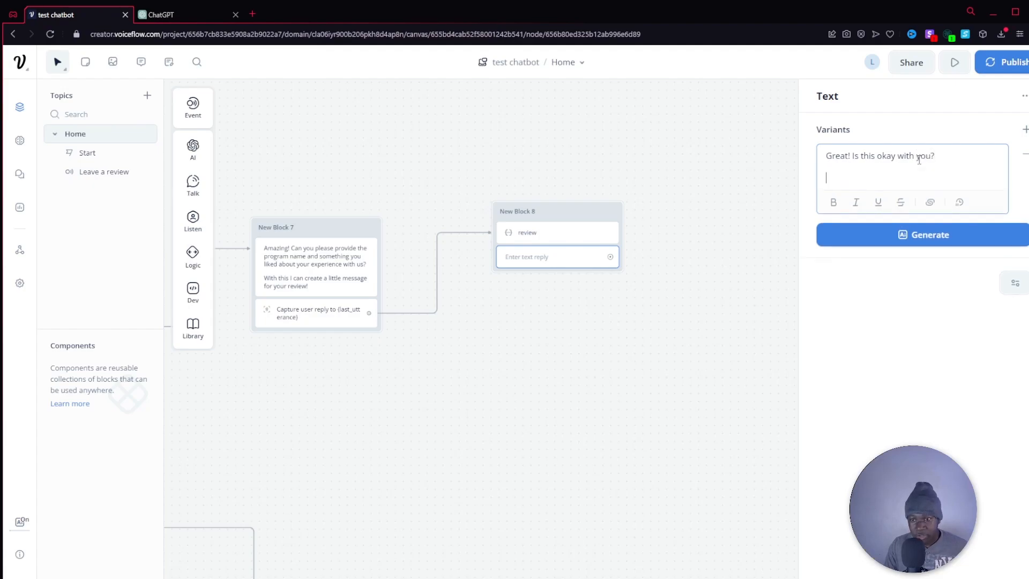
Insert the {review} variable in quotation marks below the "Great! Is this okay with you?" line.
{"action": "type", "text": "\"{"}
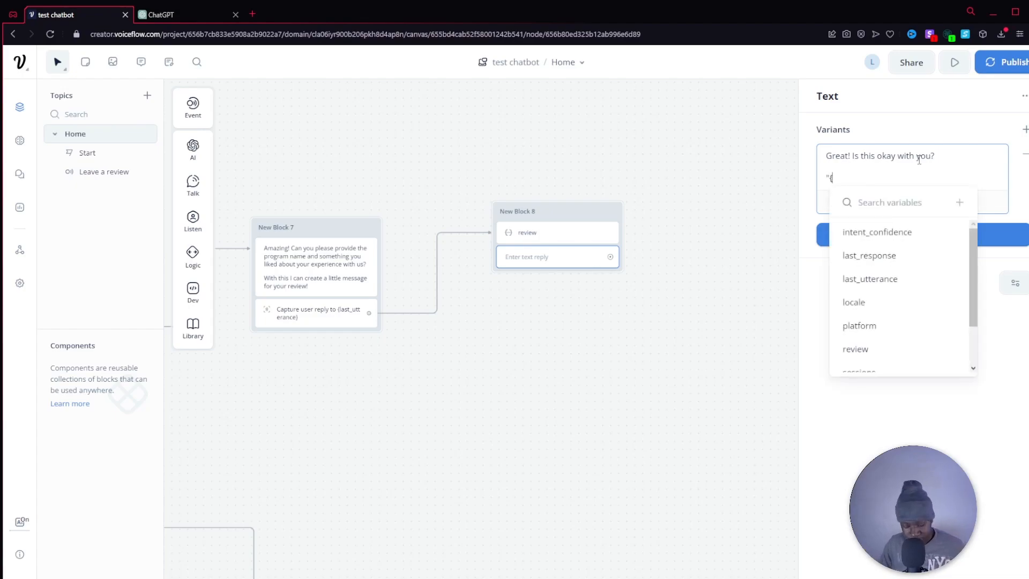
{"action": "type", "text": "rev"}
{"action": "left_click", "coordinate": [856, 232]}
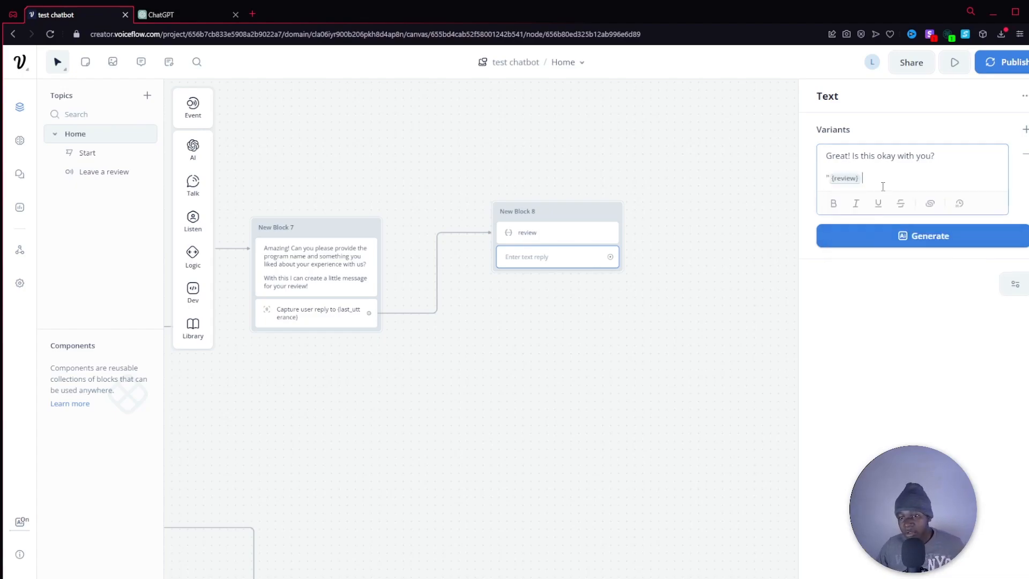
{"action": "type", "text": "\""}
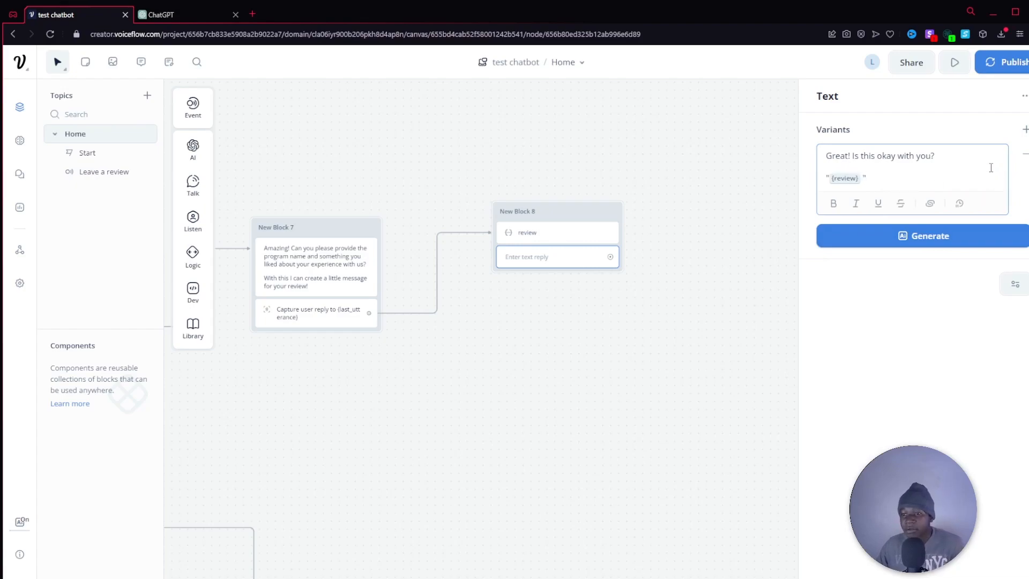
{"action": "left_click", "coordinate": [667, 272]}
{"action": "left_click", "coordinate": [547, 233]}
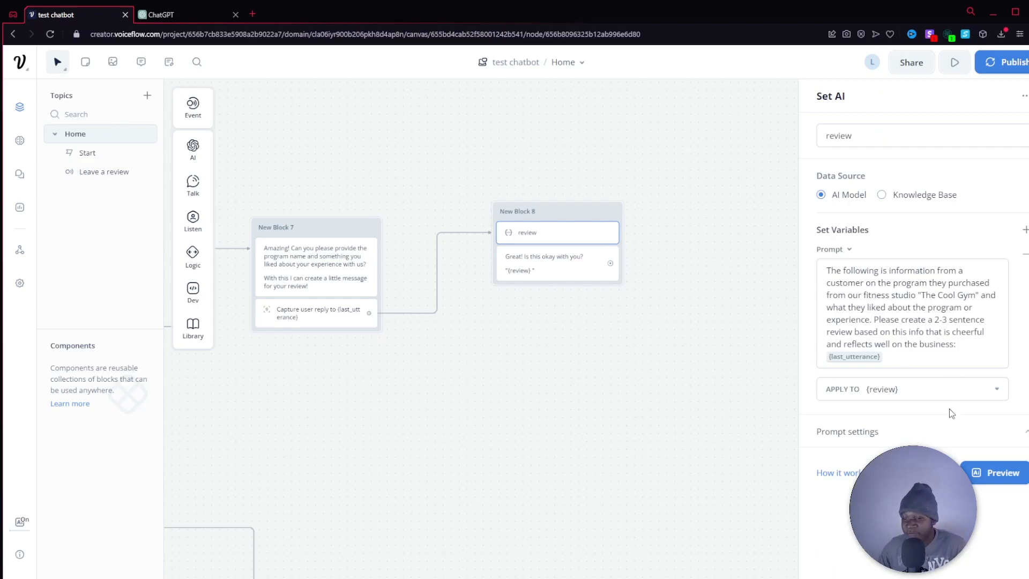
{"action": "left_click", "coordinate": [558, 268]}
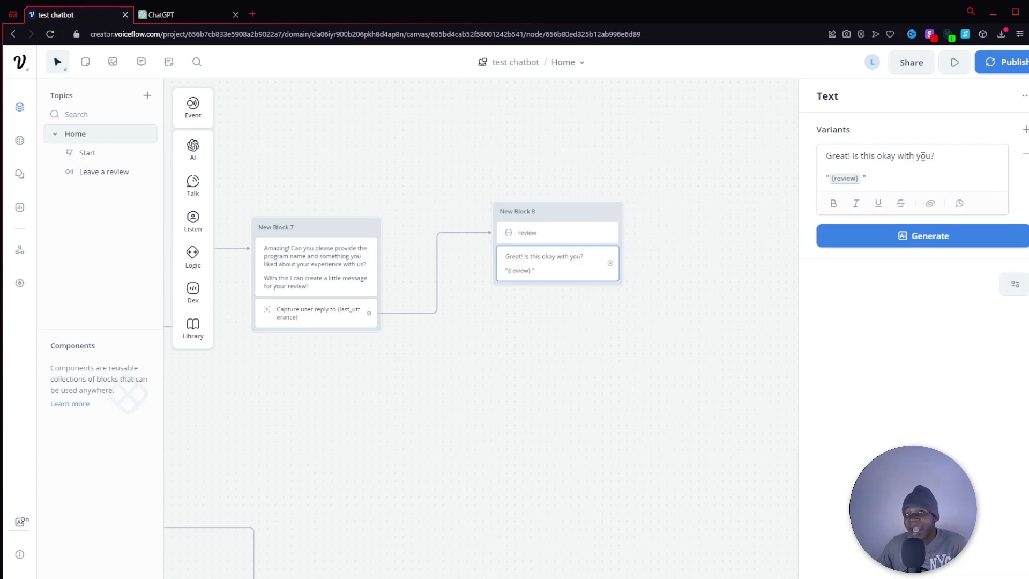
{"action": "left_click", "coordinate": [432, 126]}
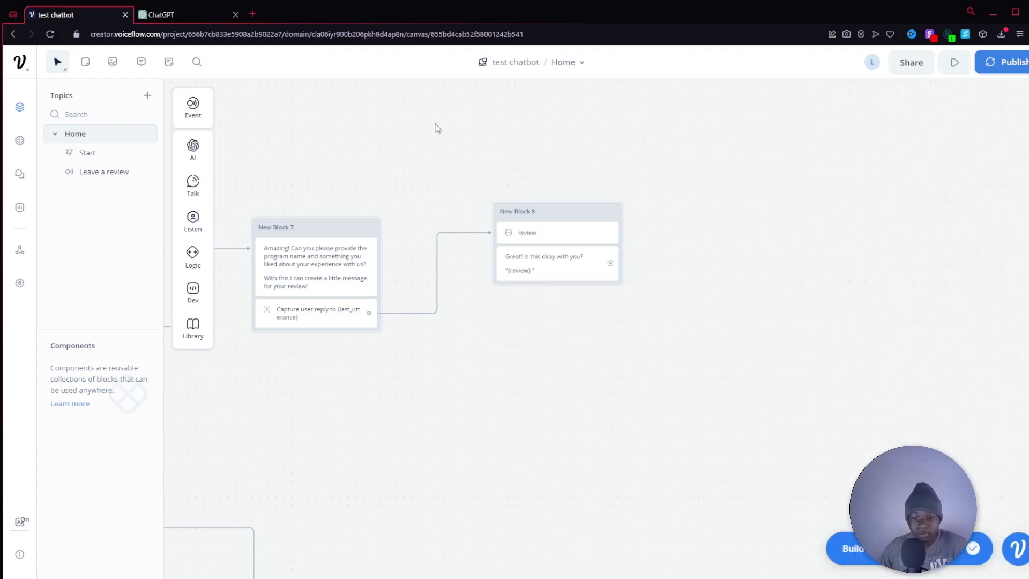
Add a Buttons step beneath the review confirmation text and label its first button "Yes".
{"action": "mouse_move", "coordinate": [189, 227]}
{"action": "left_click_drag", "start_coordinate": [238, 219], "coordinate": [539, 294]}
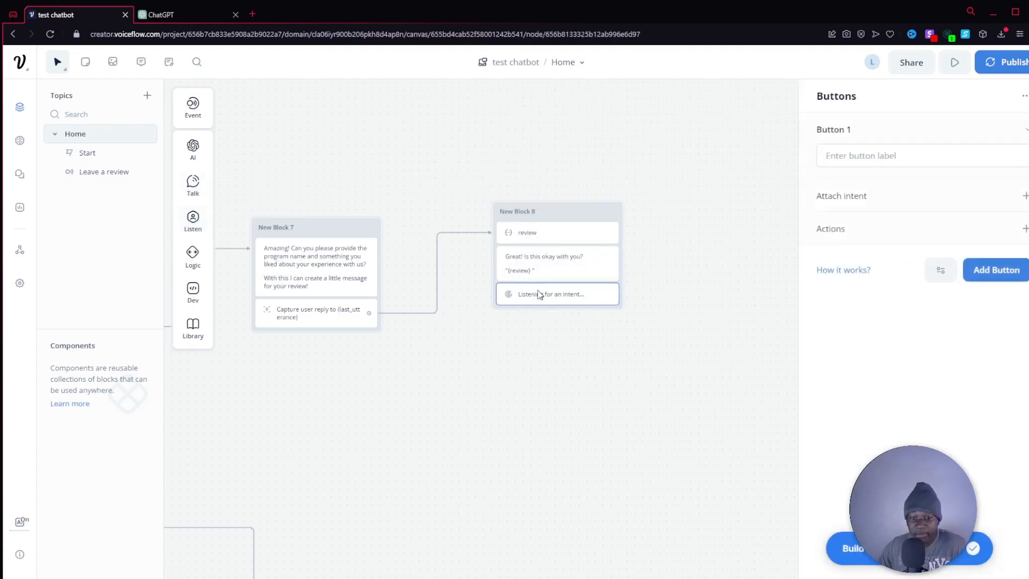
{"action": "left_click", "coordinate": [895, 156]}
{"action": "type", "text": "Yes"}
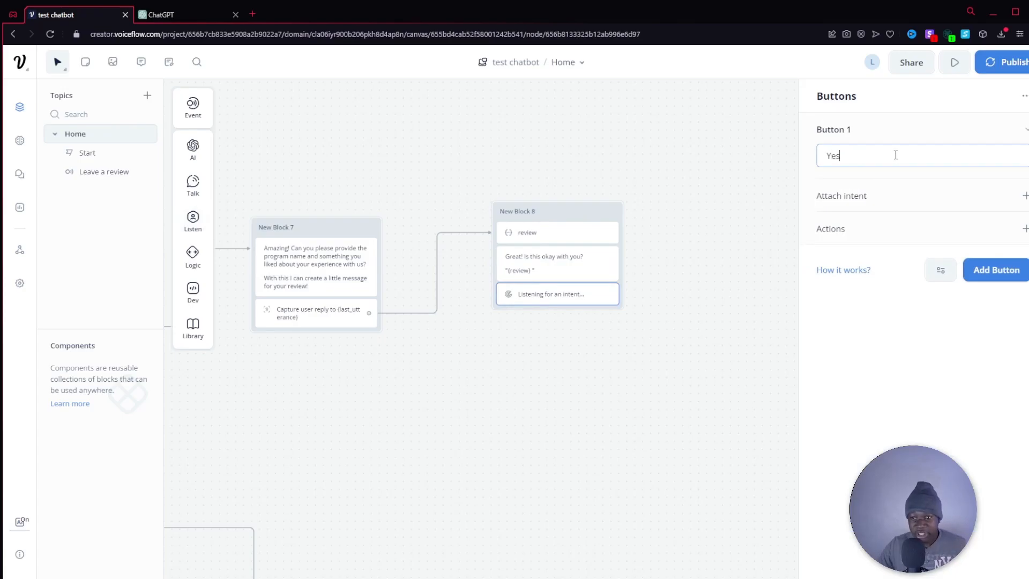
Add a second button labelled "No" to the review confirmation buttons.
{"action": "key", "text": "Return"}
{"action": "type", "text": "0"}
{"action": "type", "text": "No"}
{"action": "key", "text": "BackSpace"}
{"action": "key", "text": "BackSpace"}
{"action": "key", "text": "BackSpace"}
{"action": "type", "text": "No"}
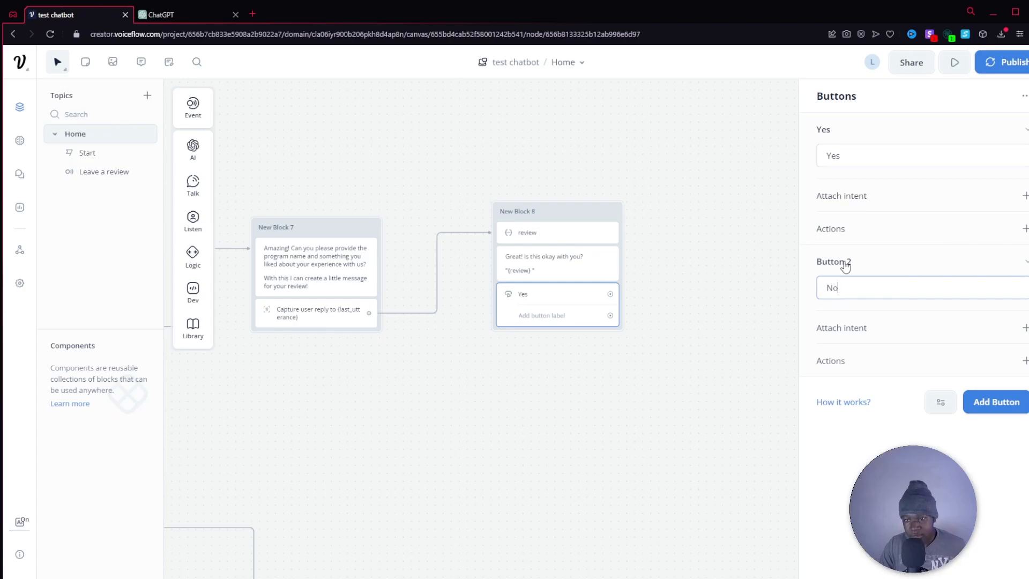
Add a new block with a text reply linked from the "No" button of the review confirmation.
{"action": "left_click_drag", "start_coordinate": [610, 294], "coordinate": [675, 308]}
{"action": "left_click", "coordinate": [740, 252]}
{"action": "left_click_drag", "start_coordinate": [656, 383], "coordinate": [715, 243]}
{"action": "scroll", "coordinate": [715, 243], "scroll_direction": "down", "scroll_amount": 5}
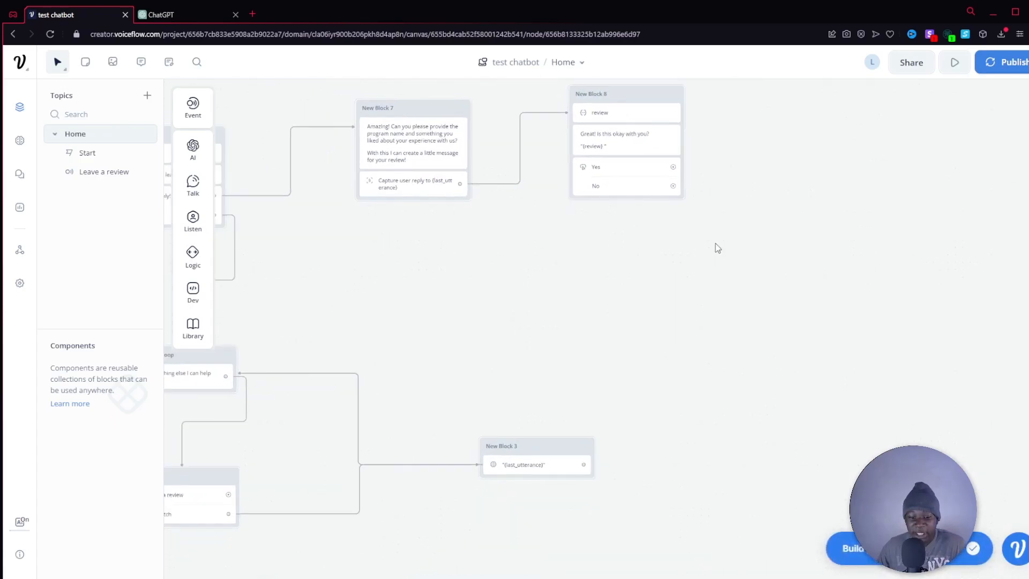
{"action": "left_click_drag", "start_coordinate": [438, 235], "coordinate": [568, 305]}
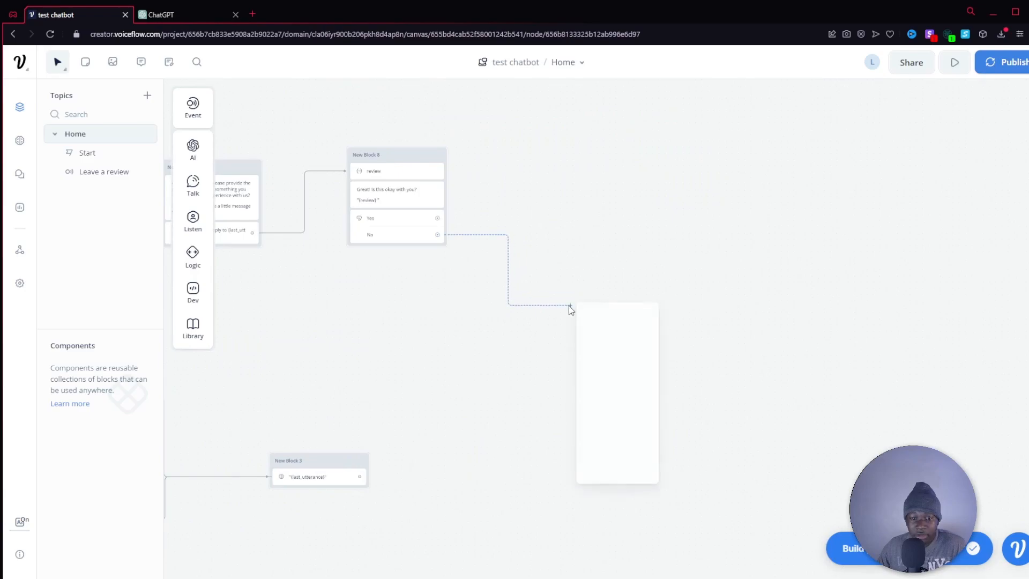
{"action": "mouse_move", "coordinate": [614, 323]}
{"action": "mouse_move", "coordinate": [606, 344]}
{"action": "left_click", "coordinate": [679, 348]}
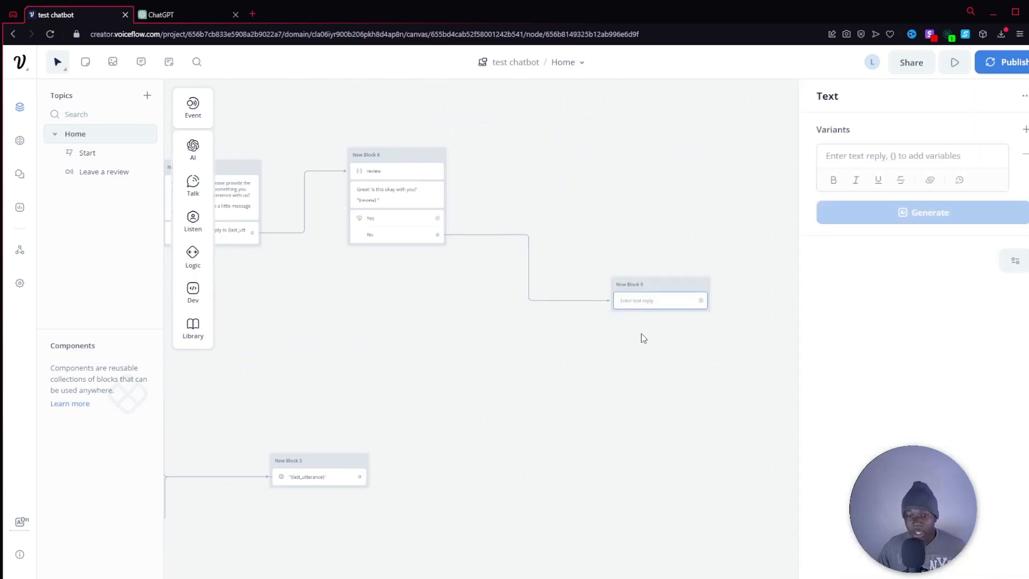
Write the text reply "I'm sorry, I'll try harder next time. Please leave a review on our google listing page!" in the new "No" block.
{"action": "left_click", "coordinate": [643, 338]}
{"action": "left_click", "coordinate": [641, 305]}
{"action": "left_click", "coordinate": [926, 153]}
{"action": "type", "text": "I'm sorry, I'll try harder next time. Please leave a review on our google listing page!"}
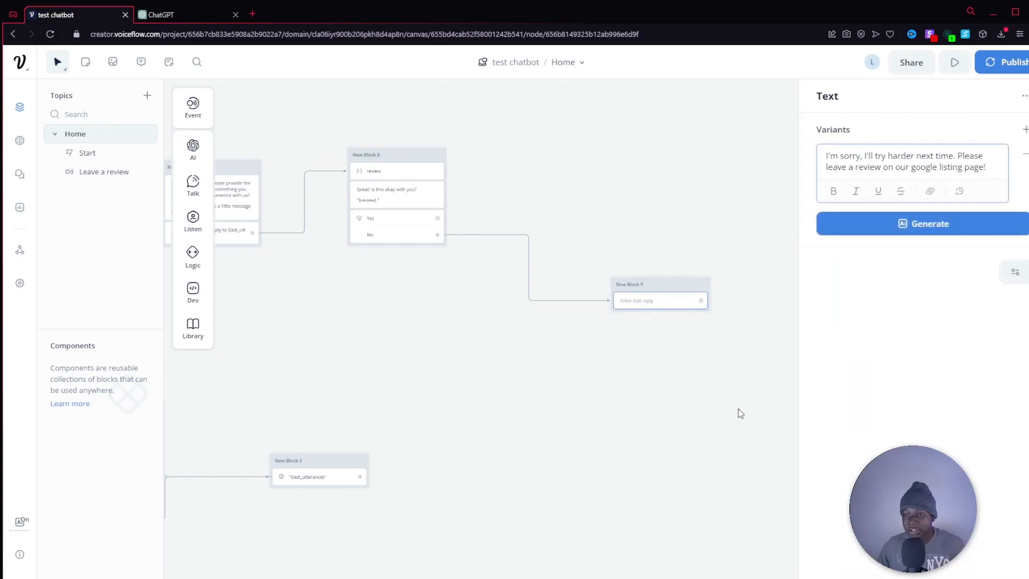
{"action": "left_click", "coordinate": [739, 409]}
{"action": "left_click", "coordinate": [678, 306]}
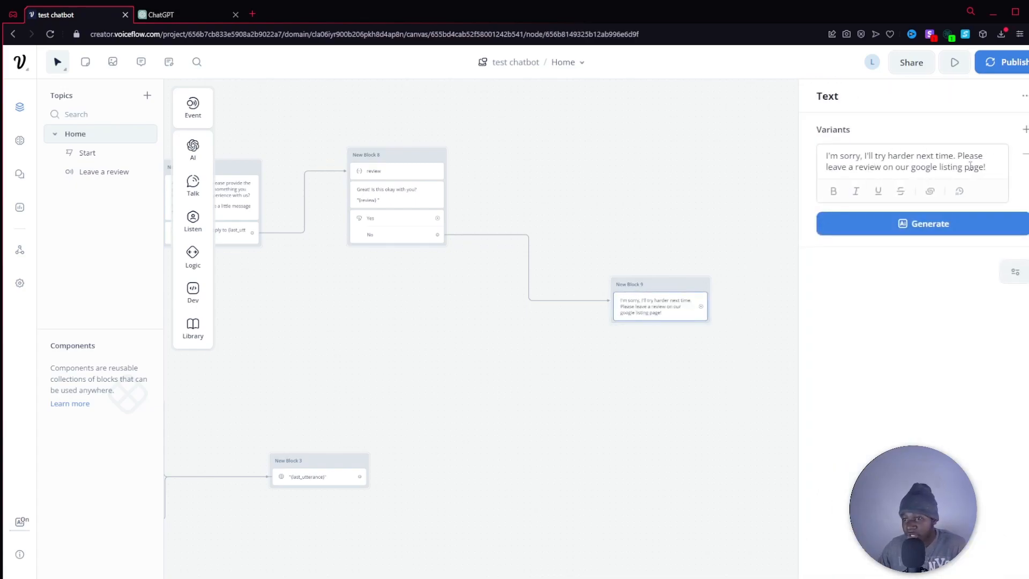
{"action": "left_click", "coordinate": [670, 247]}
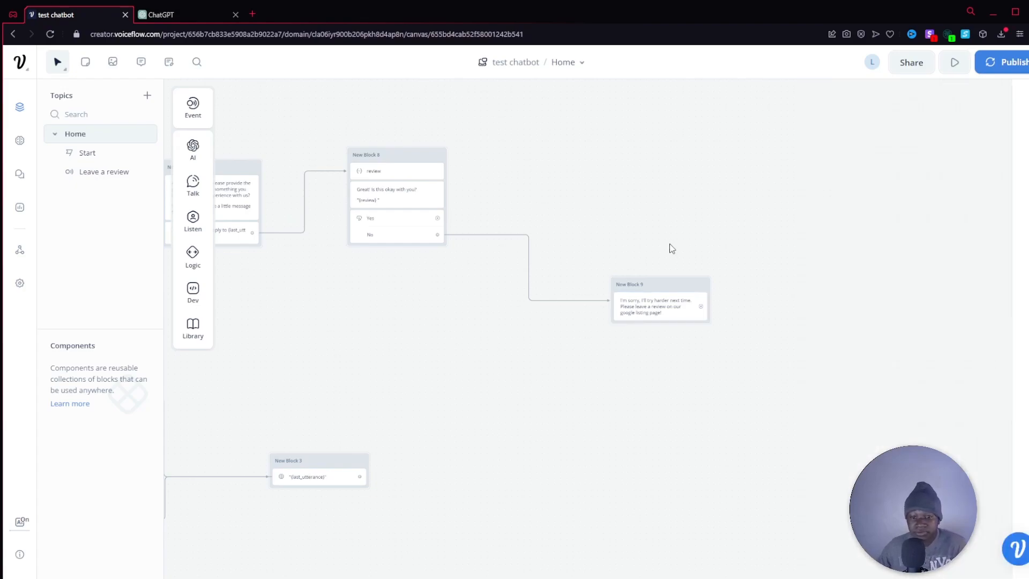
Move the apology block closer to the review confirmation block and connect its output to the "Back to main loop" block.
{"action": "left_click_drag", "start_coordinate": [662, 285], "coordinate": [590, 277]}
{"action": "left_click_drag", "start_coordinate": [658, 213], "coordinate": [903, 193]}
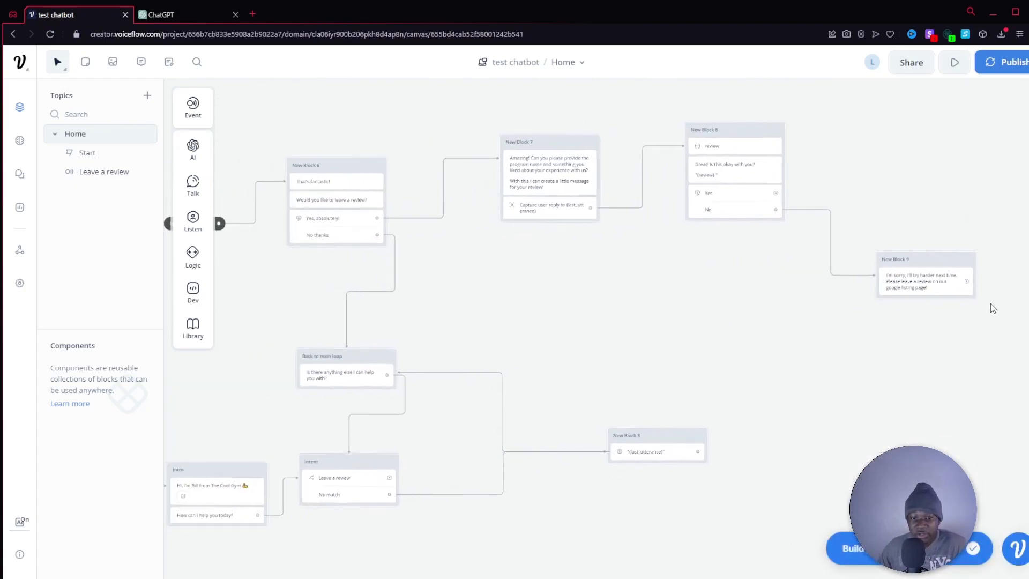
{"action": "left_click_drag", "start_coordinate": [967, 282], "coordinate": [347, 350]}
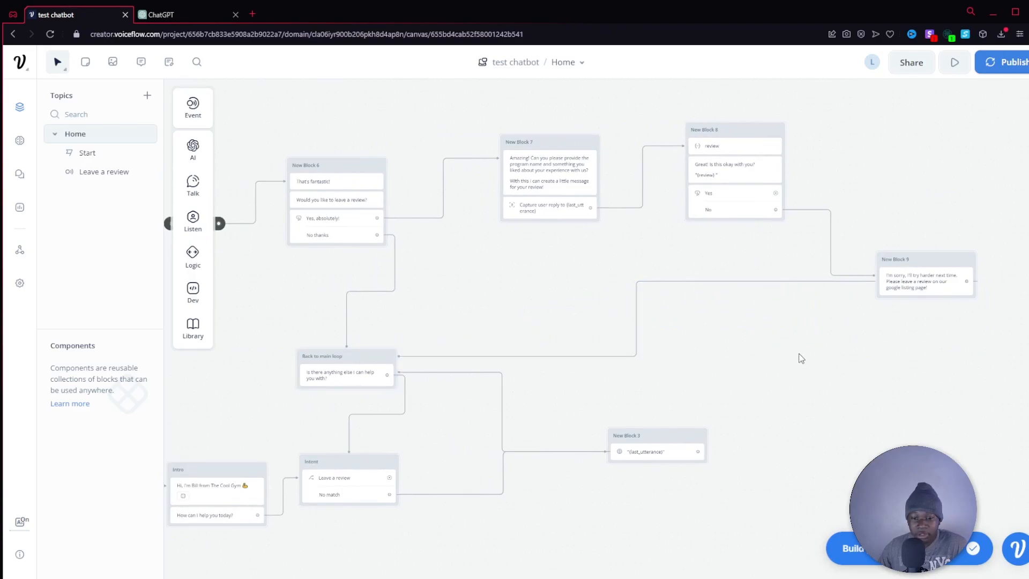
Add a new block with a text reply linked from the "Yes" button, placed above the apology block.
{"action": "left_click_drag", "start_coordinate": [790, 366], "coordinate": [814, 346]}
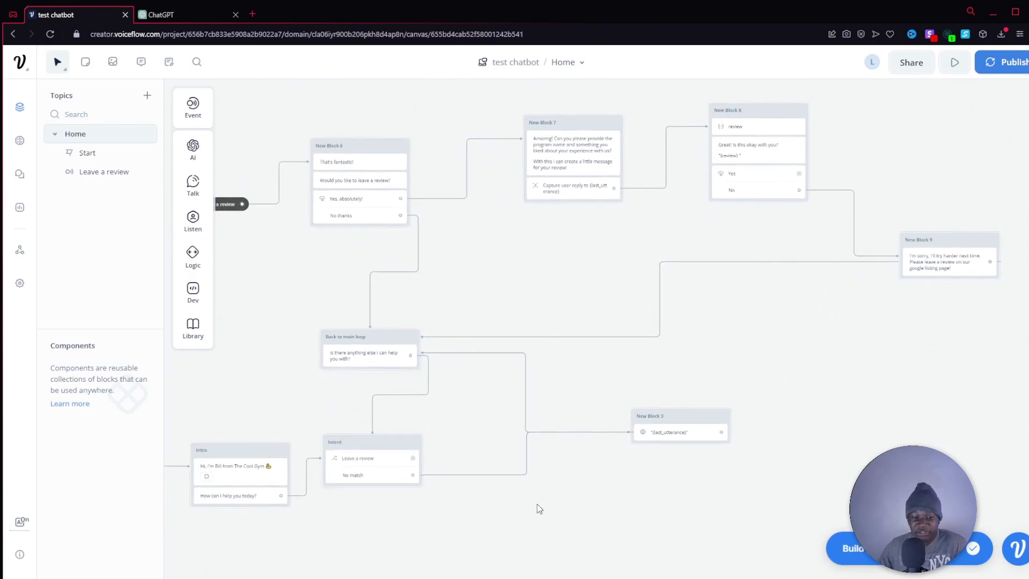
{"action": "left_click_drag", "start_coordinate": [715, 400], "coordinate": [585, 483]}
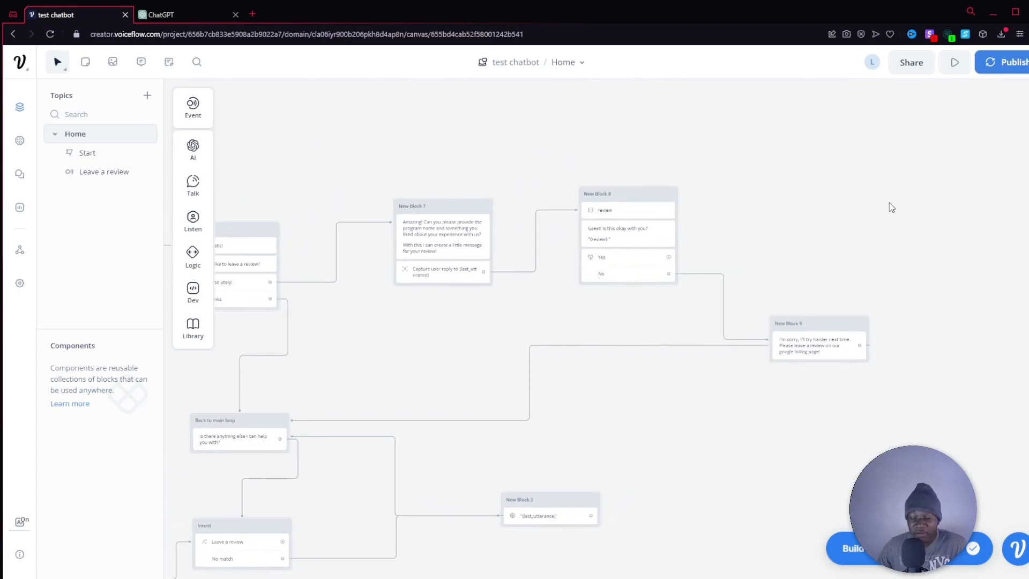
{"action": "scroll", "coordinate": [802, 220], "scroll_direction": "up", "scroll_amount": 5}
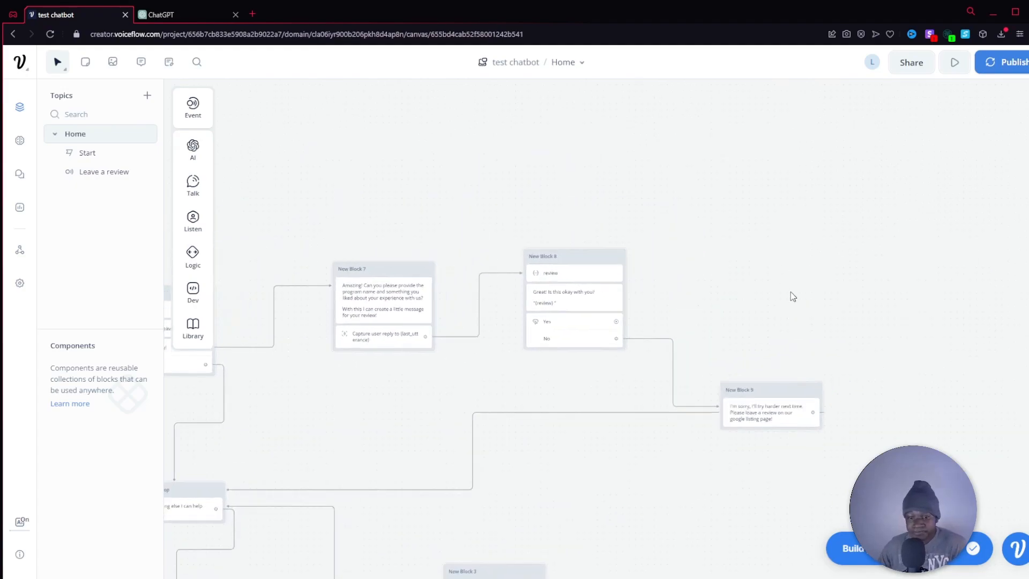
{"action": "left_click_drag", "start_coordinate": [785, 322], "coordinate": [679, 347]}
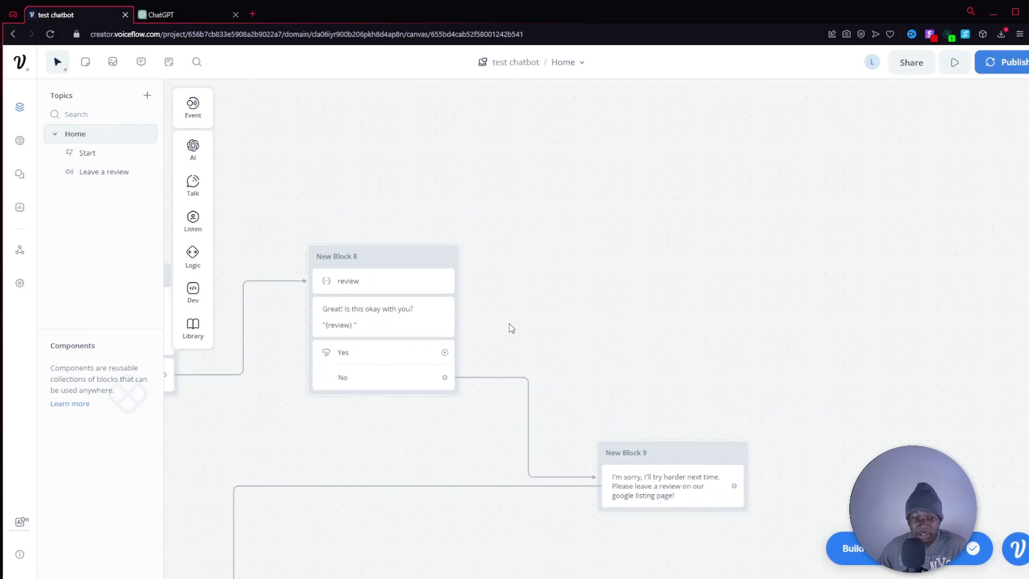
{"action": "left_click_drag", "start_coordinate": [453, 360], "coordinate": [630, 203]}
{"action": "mouse_move", "coordinate": [683, 239]}
{"action": "left_click", "coordinate": [755, 245]}
Write "Teriffic! I'll leave a review on your behalf!" with a grinning emoji as the "Yes" reply and move its block closer to the confirmation block.
{"action": "left_click", "coordinate": [868, 164]}
{"action": "type", "text": "Teriffic! I'll leave a r"}
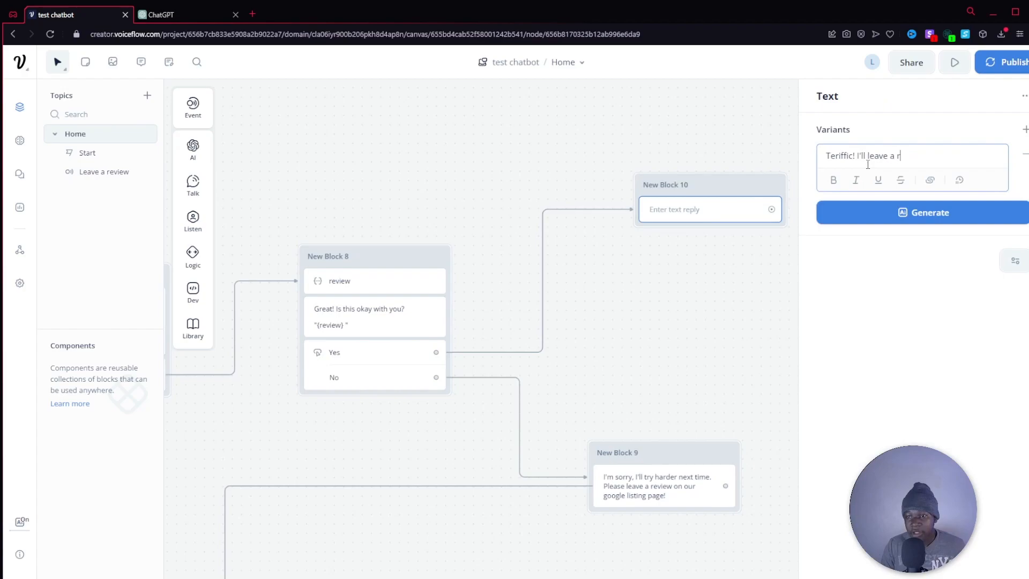
{"action": "type", "text": "eview om "}
{"action": "type", "text": " your beha"}
{"action": "type", "text": "lf! 😀"}
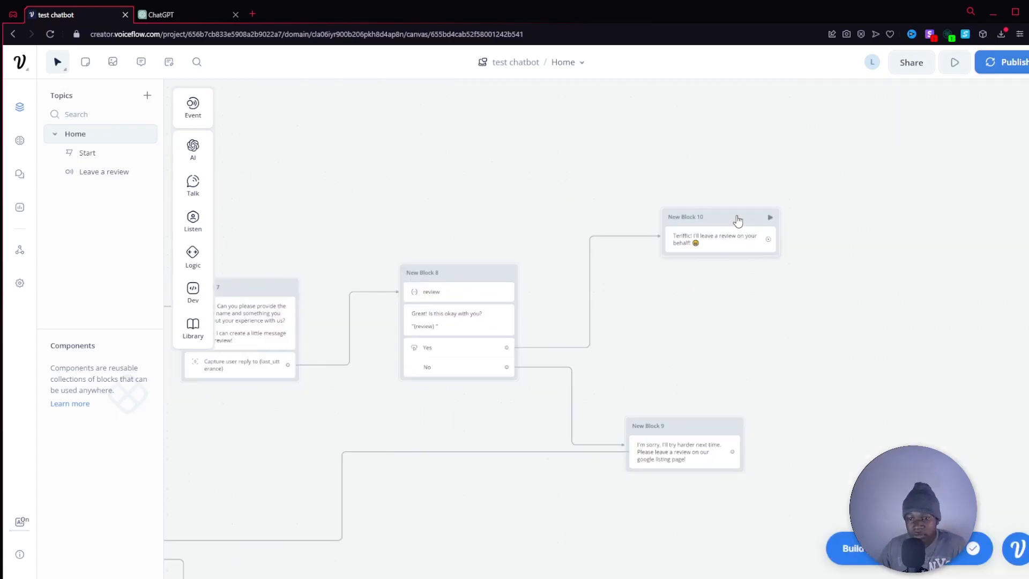
{"action": "left_click_drag", "start_coordinate": [738, 220], "coordinate": [696, 211]}
{"action": "scroll", "coordinate": [772, 268], "scroll_direction": "right", "scroll_amount": 5}
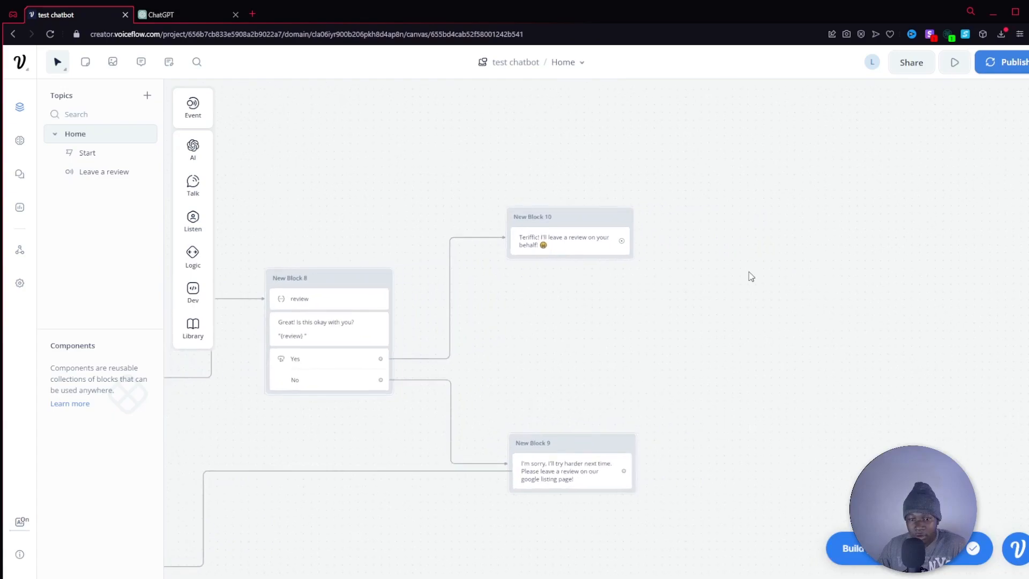
Add a Go to Block action after the "Yes" reply and set its target to "Back to main loop".
{"action": "left_click_drag", "start_coordinate": [623, 240], "coordinate": [683, 242]}
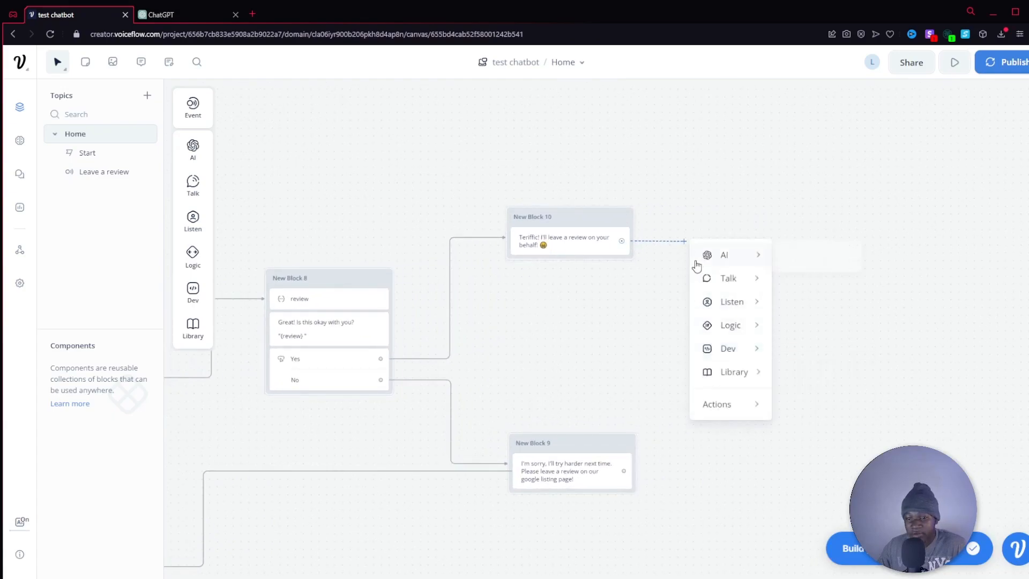
{"action": "mouse_move", "coordinate": [742, 410]}
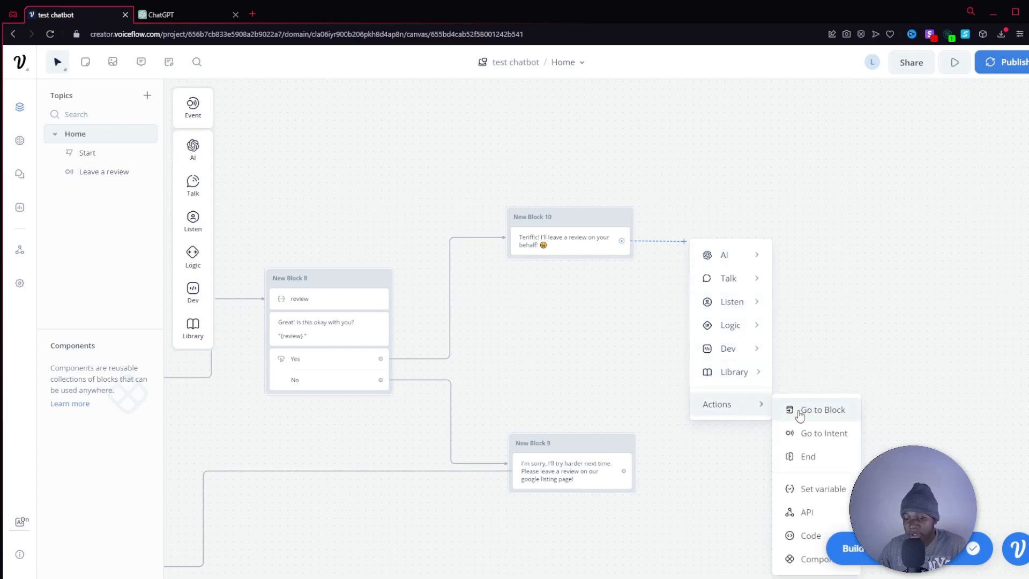
{"action": "left_click", "coordinate": [800, 412]}
{"action": "left_click", "coordinate": [879, 140]}
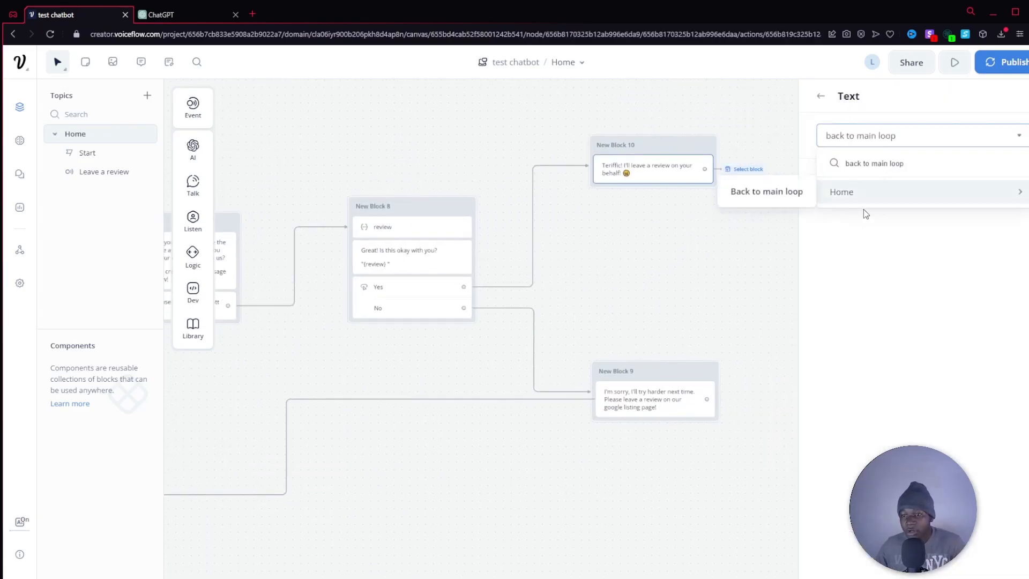
{"action": "left_click", "coordinate": [765, 193]}
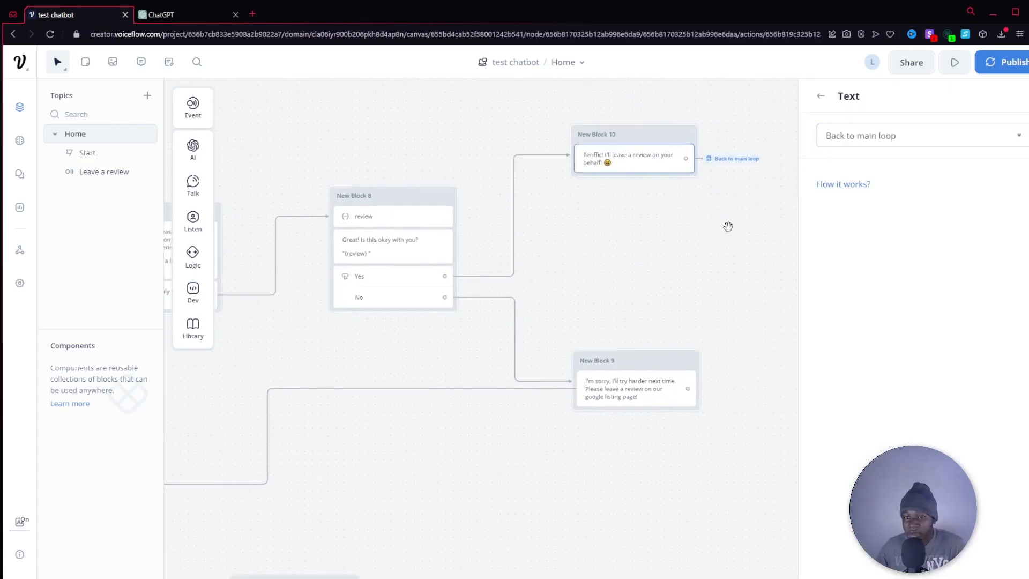
{"action": "left_click", "coordinate": [729, 226]}
Examine the whole conversation flow, including how the review branches lead back to the main loop.
{"action": "scroll", "coordinate": [731, 232], "scroll_direction": "down", "scroll_amount": 2}
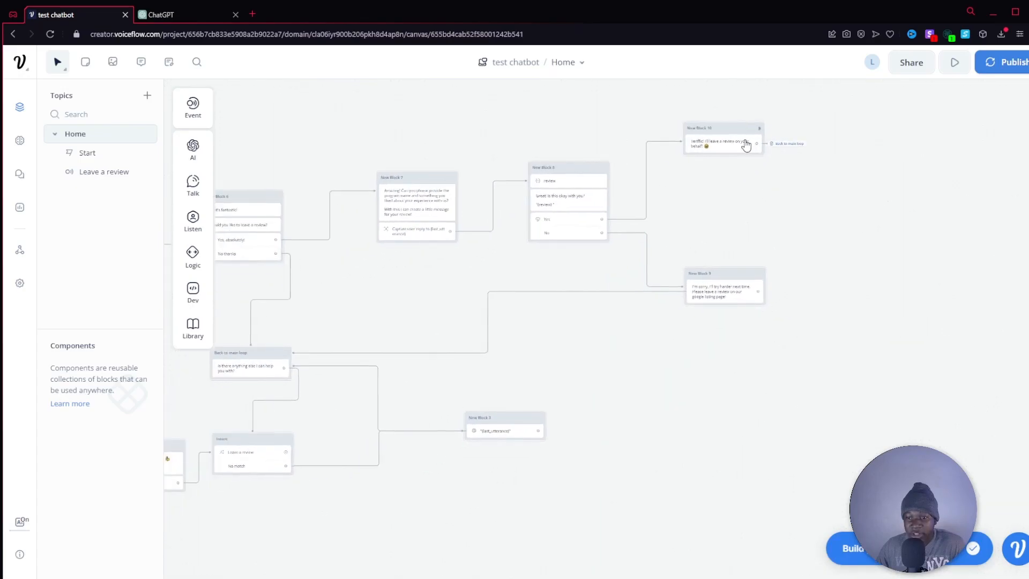
{"action": "left_click_drag", "start_coordinate": [327, 325], "coordinate": [458, 298]}
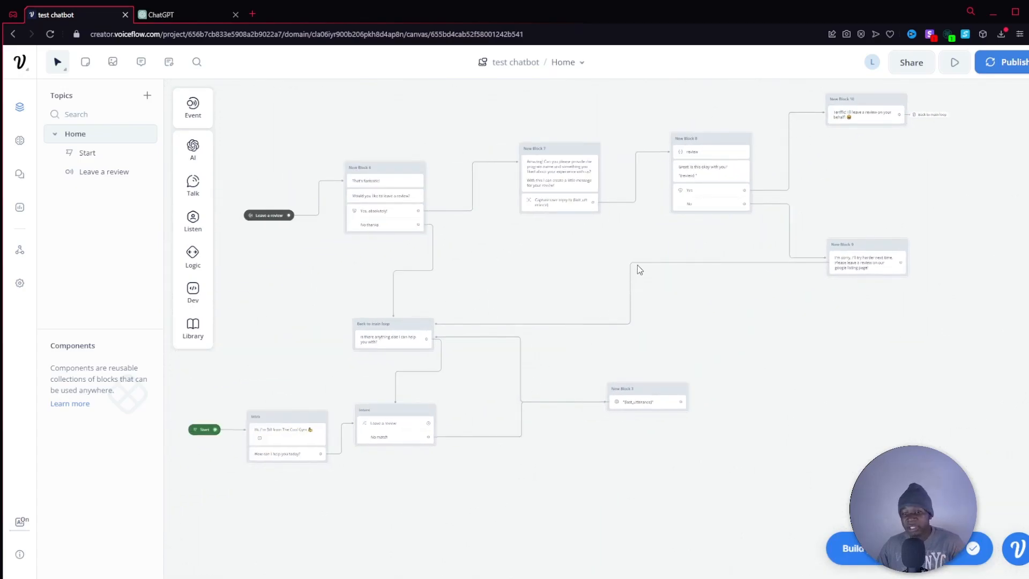
{"action": "left_click_drag", "start_coordinate": [880, 200], "coordinate": [713, 265]}
{"action": "scroll", "coordinate": [712, 264], "scroll_direction": "up", "scroll_amount": 2}
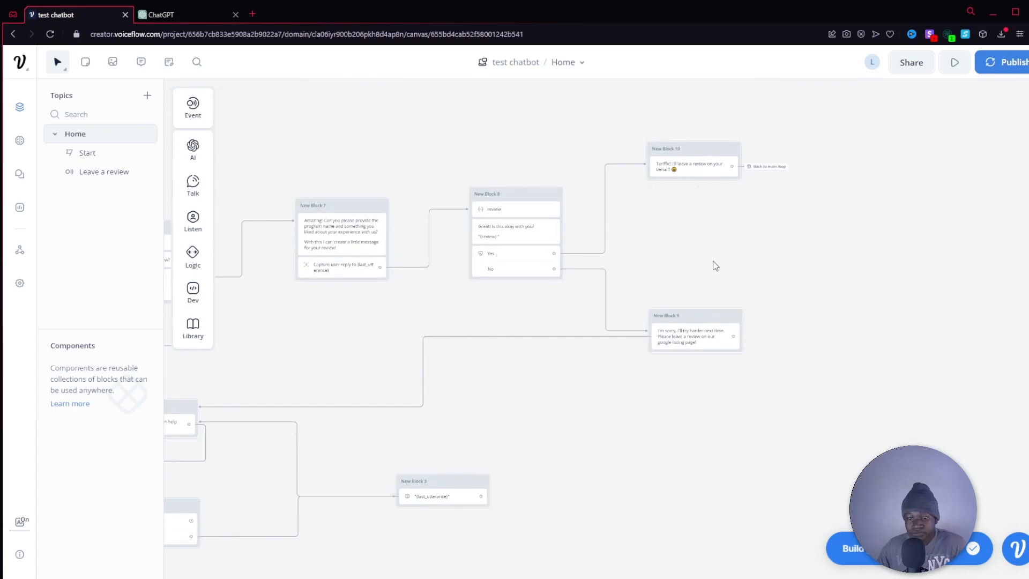
{"action": "left_click_drag", "start_coordinate": [467, 381], "coordinate": [621, 243]}
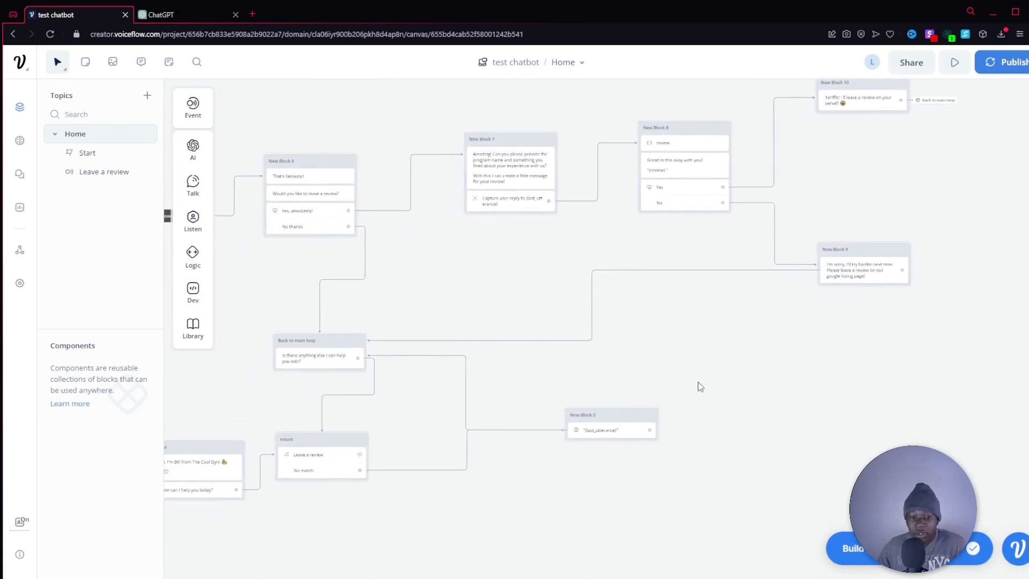
{"action": "scroll", "coordinate": [818, 379], "scroll_direction": "down", "scroll_amount": 5}
{"action": "left_click_drag", "start_coordinate": [832, 361], "coordinate": [809, 343]}
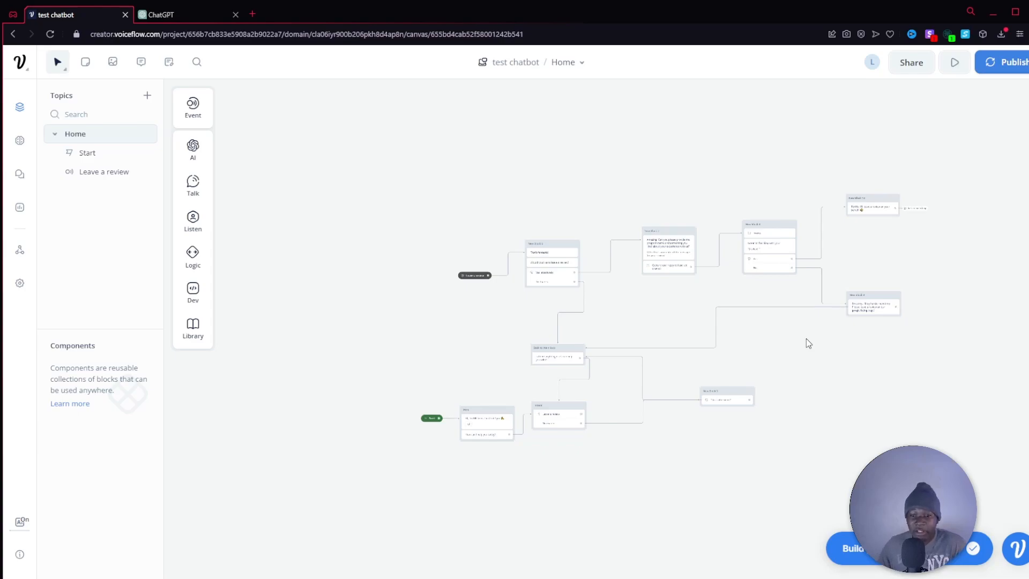
{"action": "scroll", "coordinate": [807, 338], "scroll_direction": "up", "scroll_amount": 4}
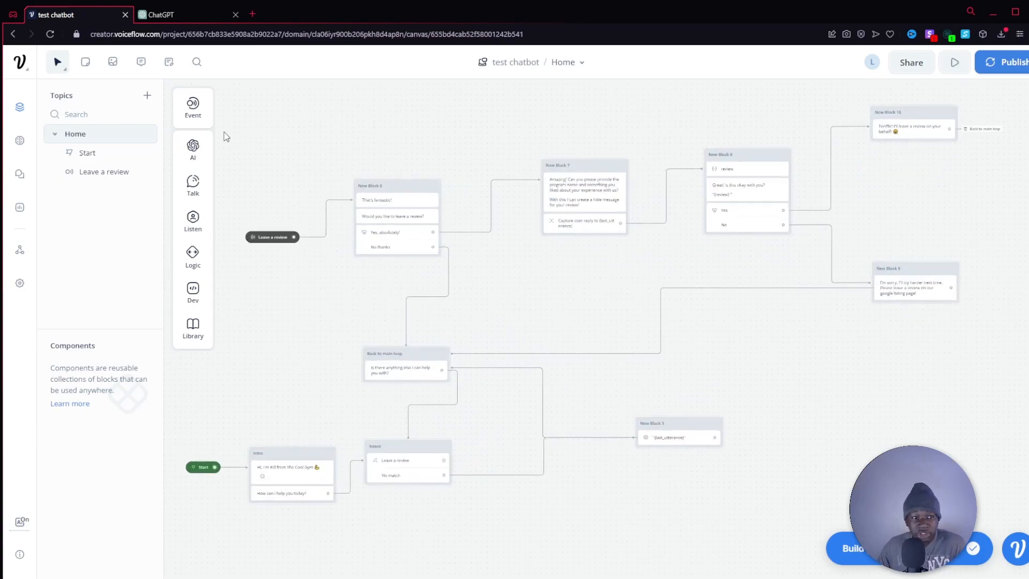
Open the Knowledge Base and view the data source types that can be added.
{"action": "left_click", "coordinate": [19, 140]}
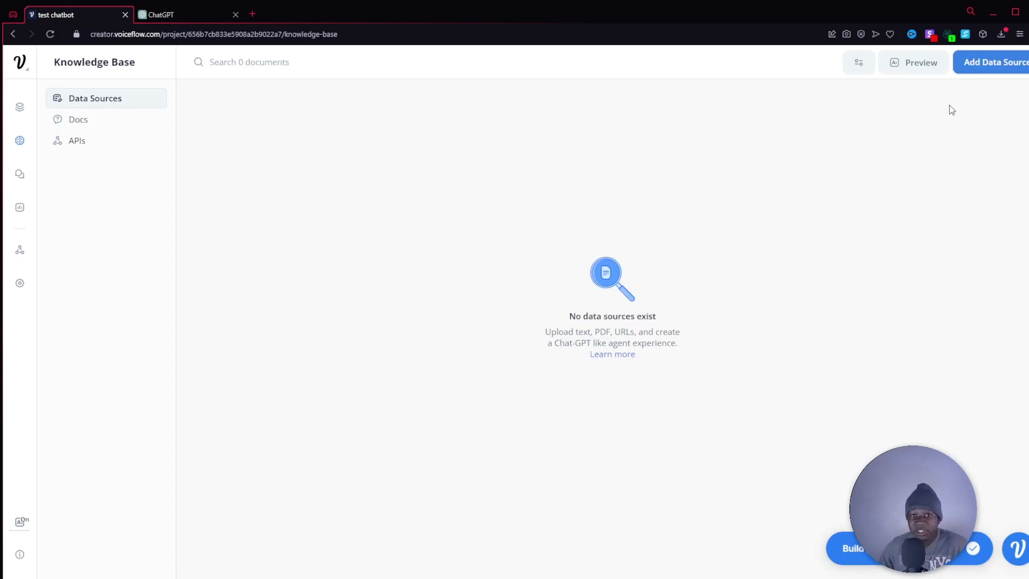
{"action": "left_click", "coordinate": [991, 63]}
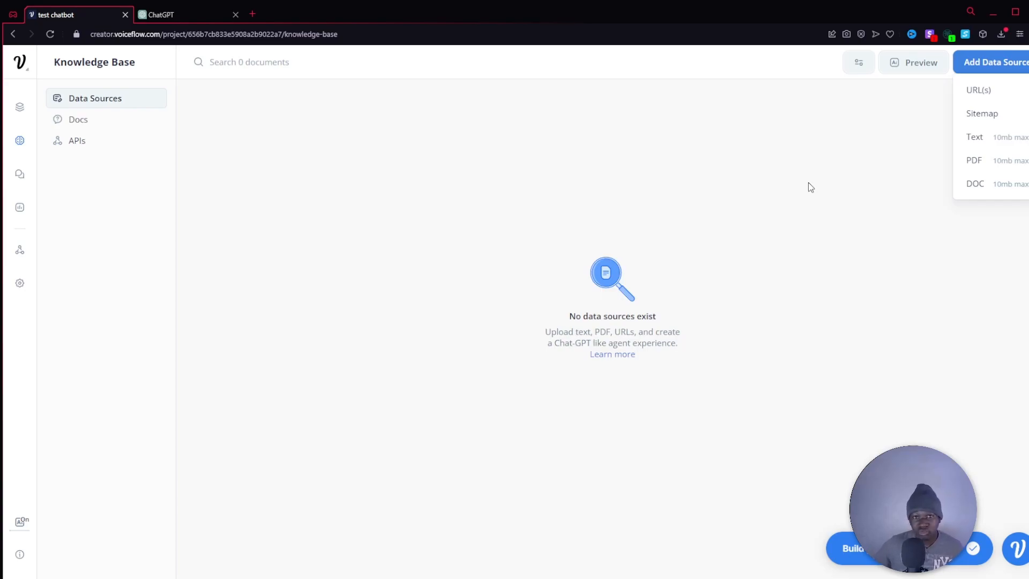
{"action": "left_click", "coordinate": [983, 70]}
{"action": "left_click", "coordinate": [982, 69]}
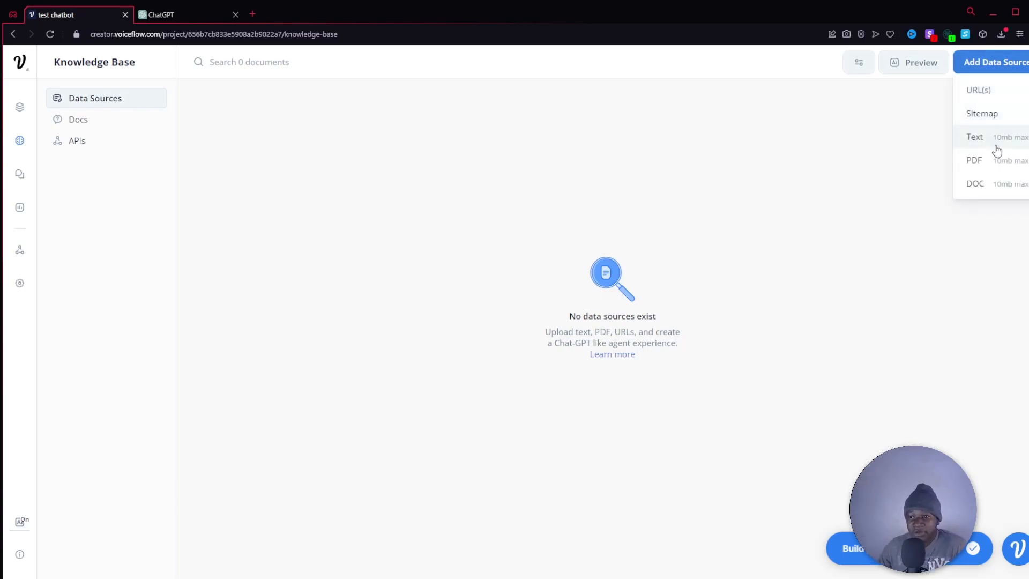
{"action": "left_click", "coordinate": [572, 174]}
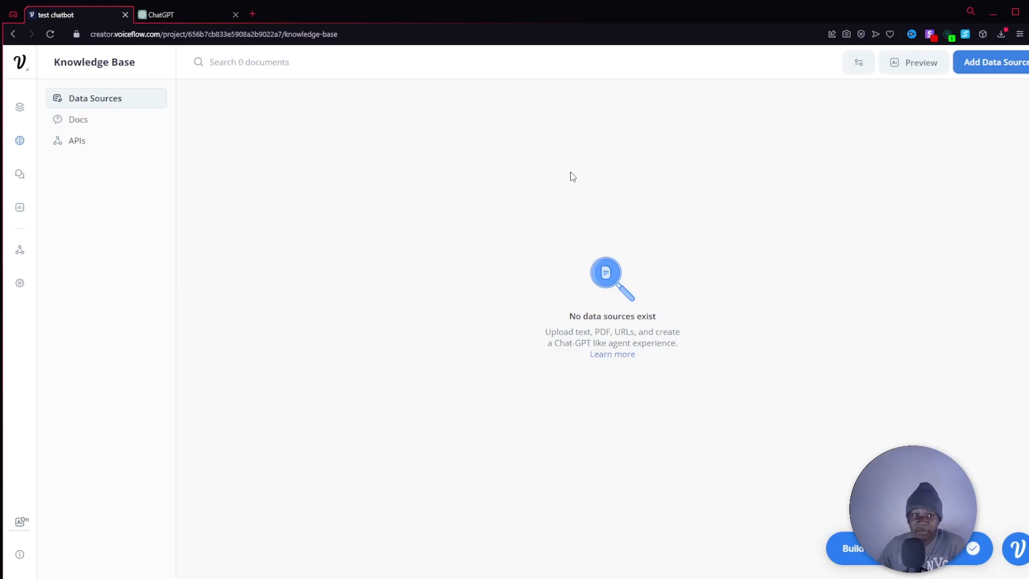
{"action": "left_click", "coordinate": [253, 14]}
{"action": "type", "text": "goldsgym.com/ilg/built-by-golds/"}
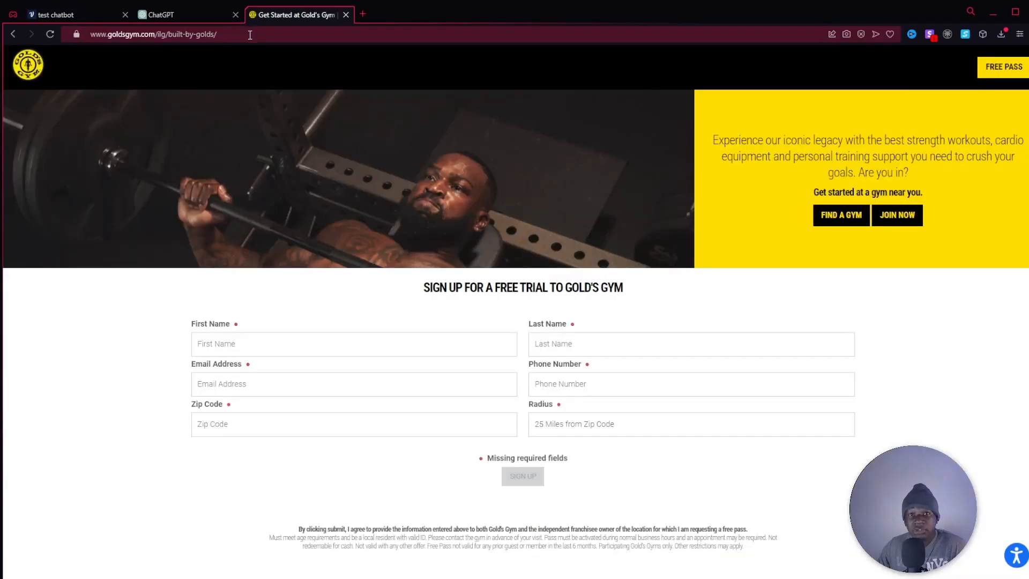
{"action": "left_click", "coordinate": [251, 34]}
{"action": "left_click", "coordinate": [749, 37]}
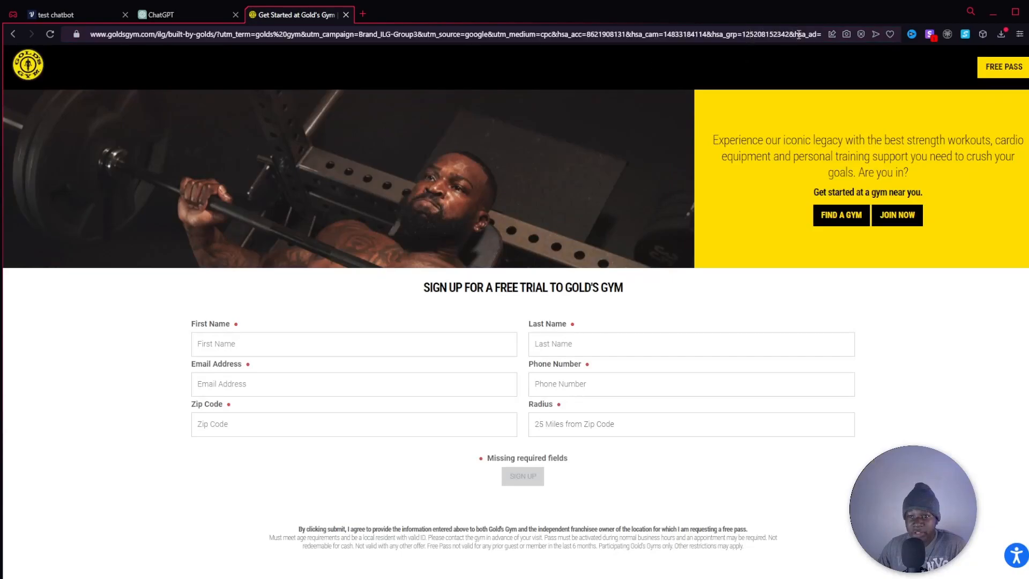
{"action": "left_click_drag", "start_coordinate": [820, 34], "coordinate": [157, 31]}
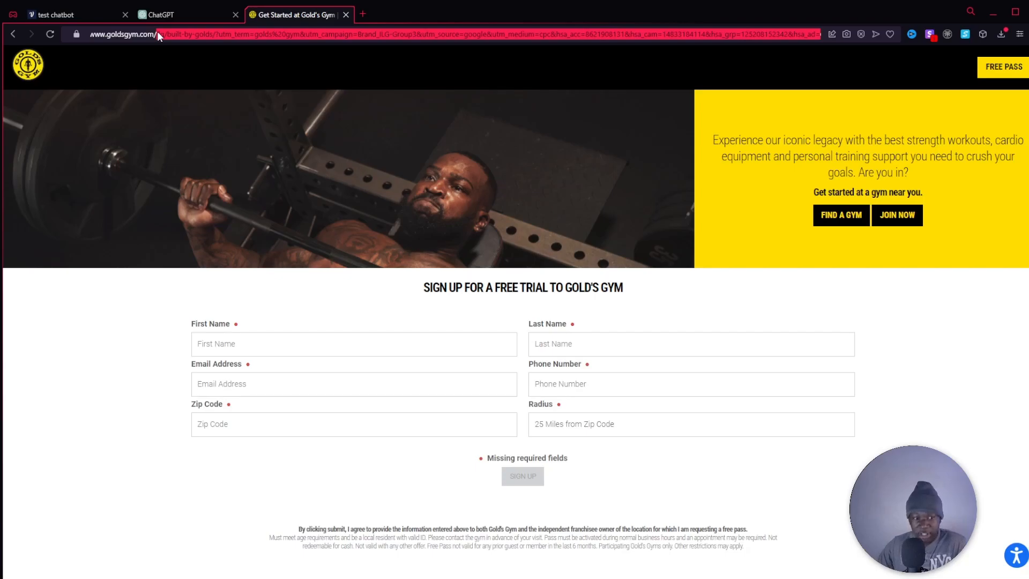
{"action": "key", "text": "BackSpace"}
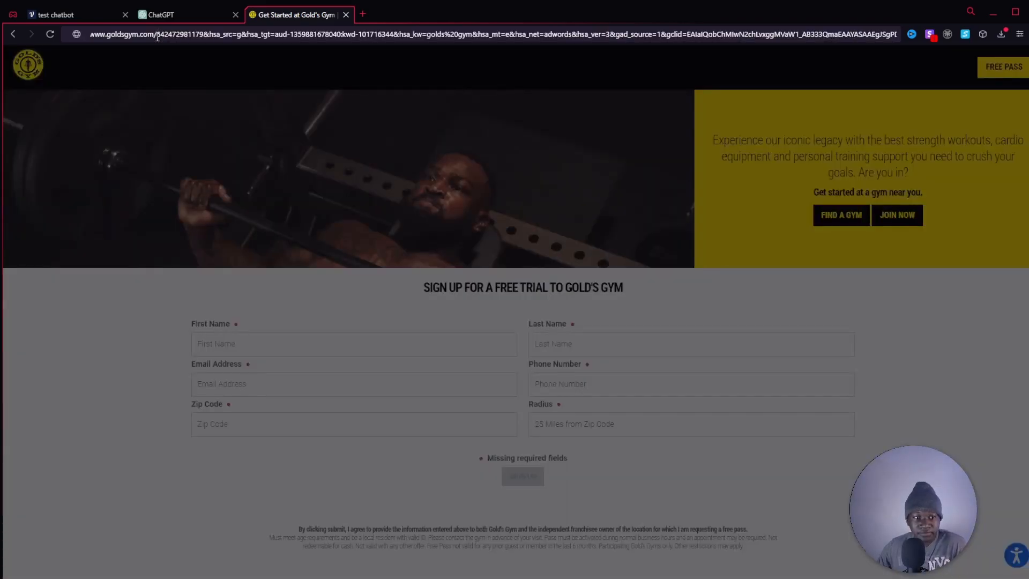
{"action": "key", "text": "shift+End"}
{"action": "key", "text": "BackSpace"}
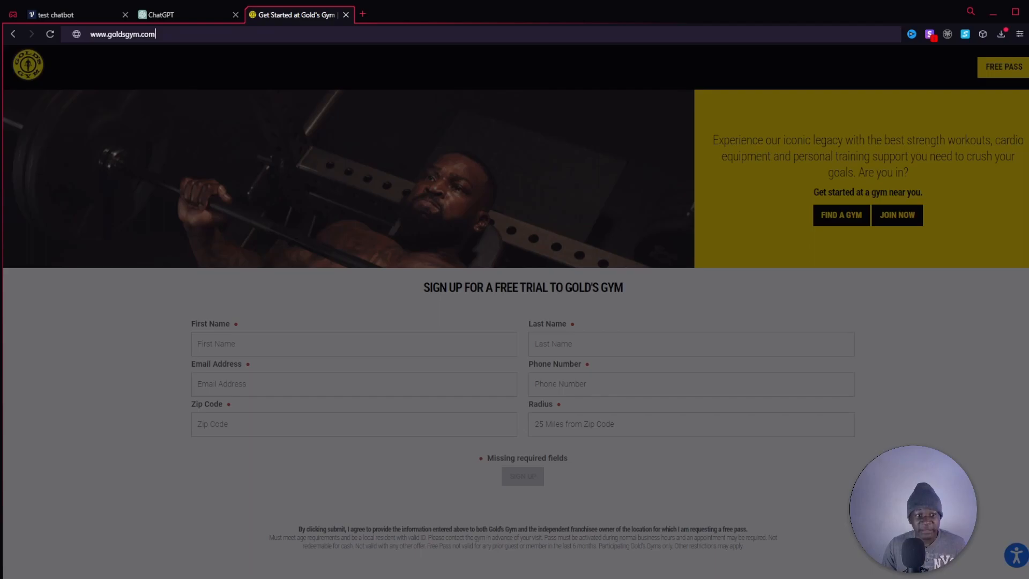
{"action": "type", "text": "/sitemap.x"}
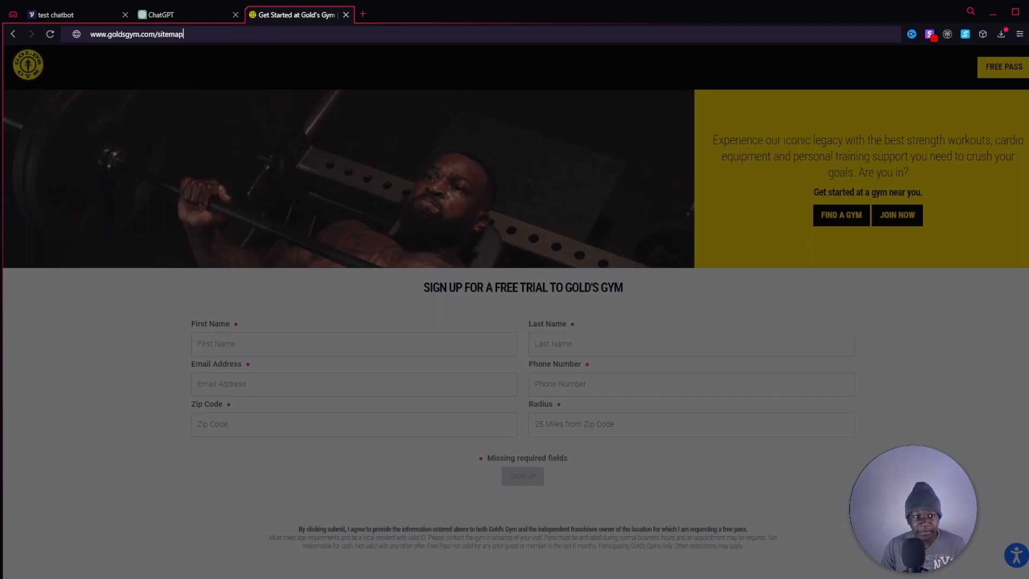
{"action": "type", "text": "ml"}
{"action": "key", "text": "Return"}
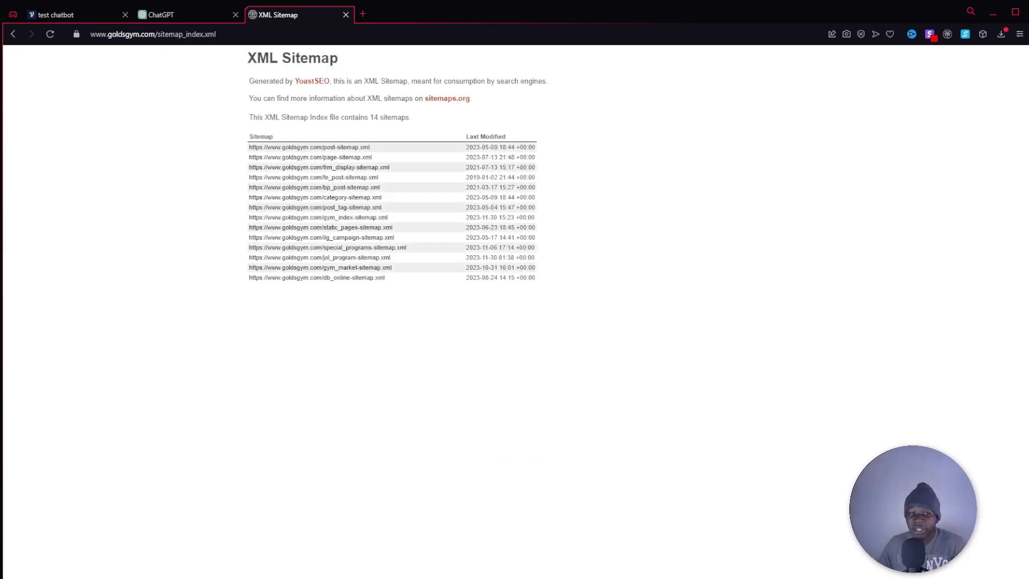
{"action": "left_click", "coordinate": [469, 36]}
{"action": "key", "text": "ctrl+c"}
{"action": "left_click", "coordinate": [79, 15]}
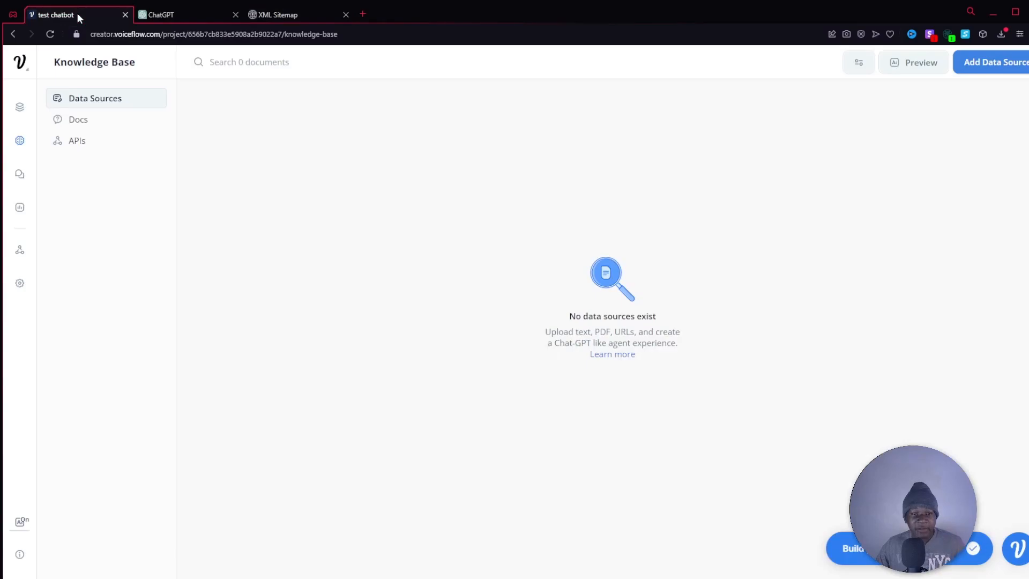
{"action": "left_click", "coordinate": [980, 64]}
{"action": "left_click", "coordinate": [982, 113]}
{"action": "left_click", "coordinate": [522, 135]}
{"action": "key", "text": "ctrl+v"}
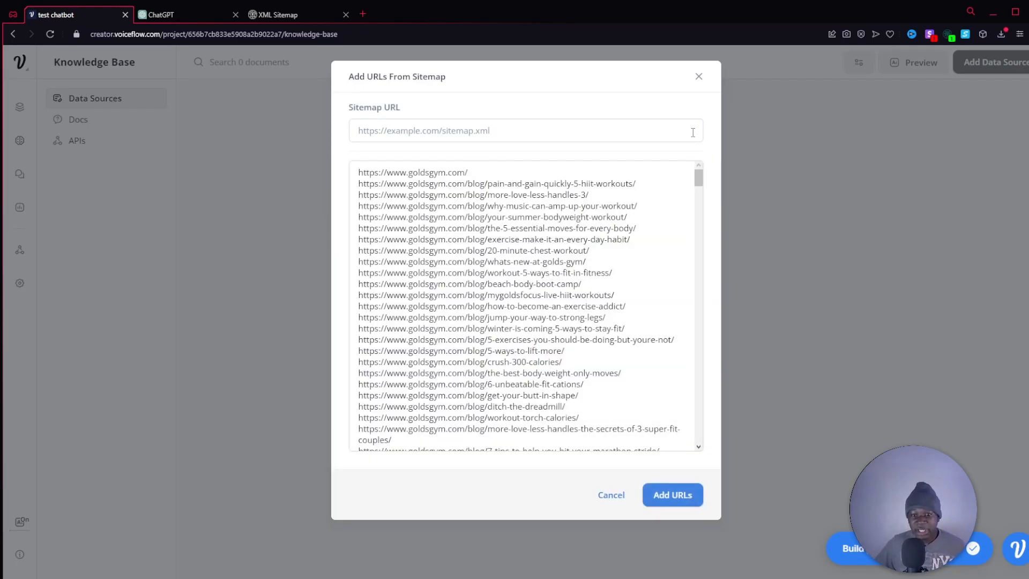
Delete the URLs after goldsgym.com/blog/the-scoop-on-sodium-2/ to stay within the 300-URL limit, and add the remaining ones to the Knowledge Base.
{"action": "left_click_drag", "start_coordinate": [700, 191], "coordinate": [706, 483]}
{"action": "left_click", "coordinate": [689, 485]}
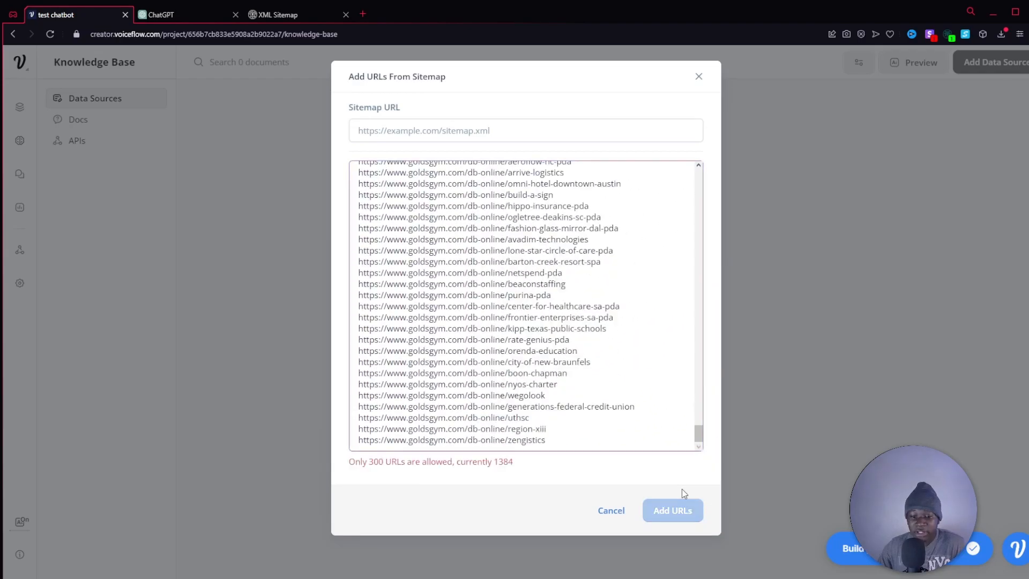
{"action": "left_click_drag", "start_coordinate": [603, 441], "coordinate": [527, 352]}
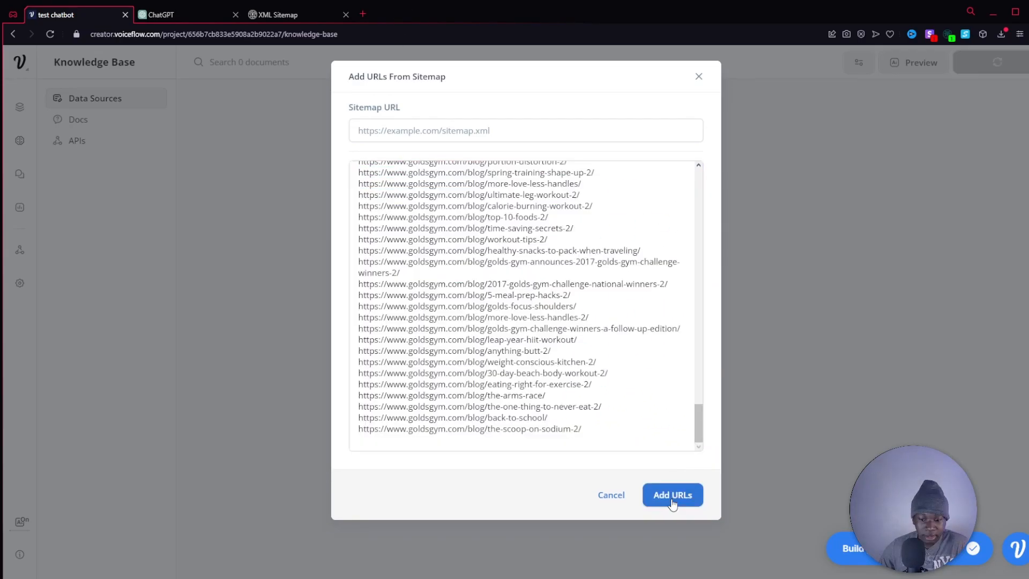
{"action": "left_click", "coordinate": [673, 504]}
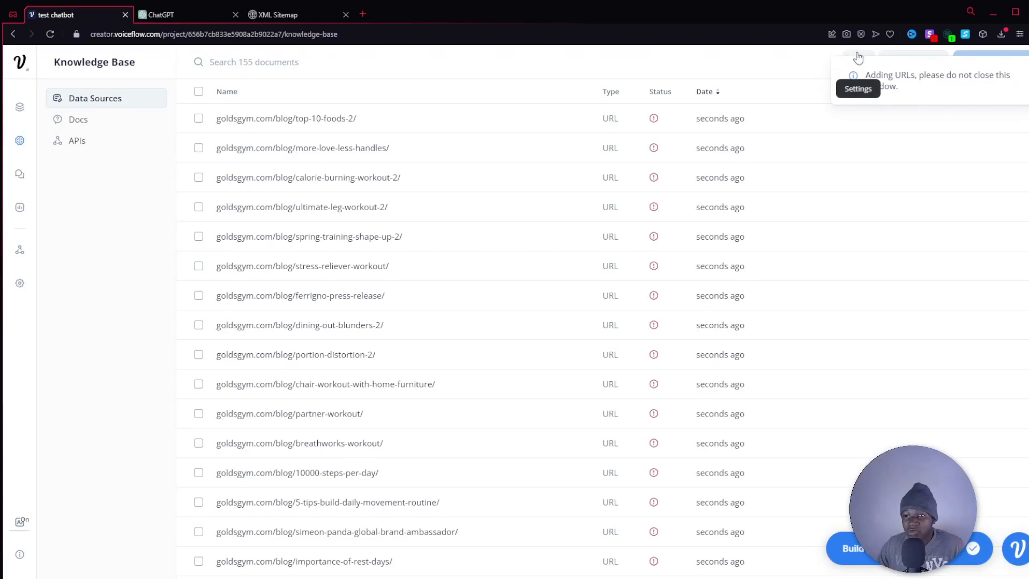
Set the AI model to Claude Instant 1.2 in the Knowledge Base settings.
{"action": "left_click", "coordinate": [858, 60]}
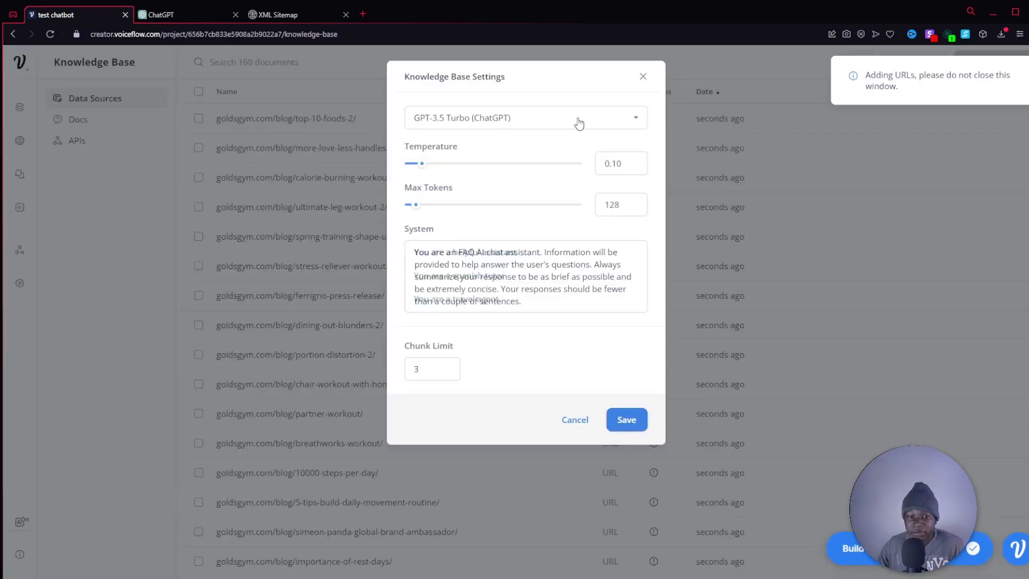
{"action": "left_click", "coordinate": [566, 120]}
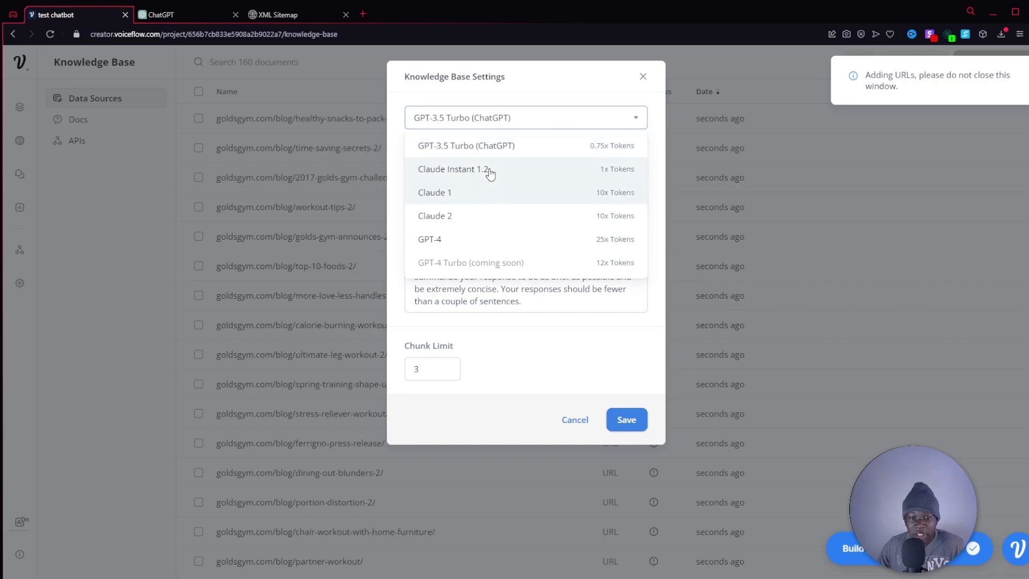
{"action": "left_click", "coordinate": [490, 171]}
{"action": "left_click", "coordinate": [529, 122]}
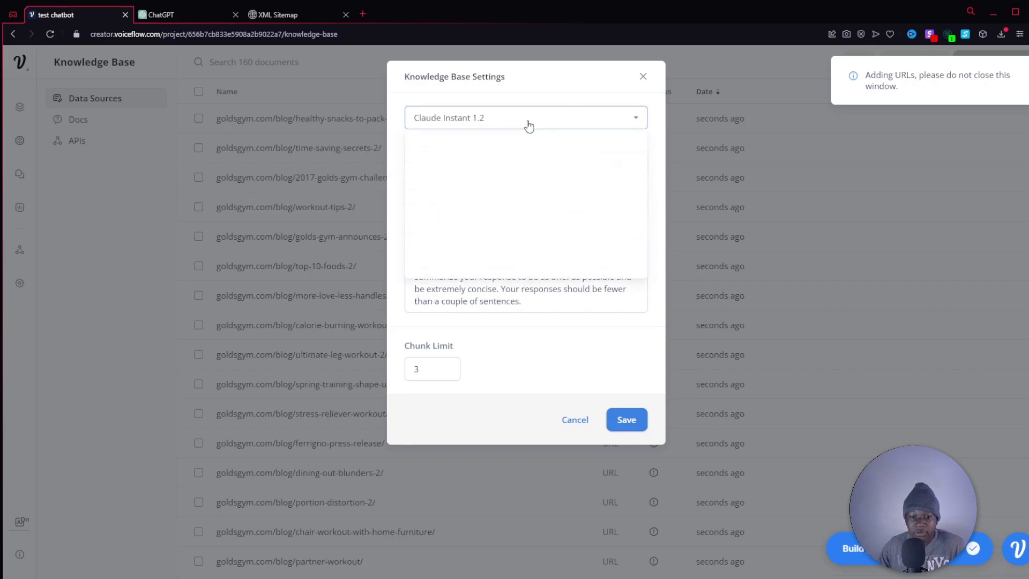
{"action": "left_click", "coordinate": [586, 81]}
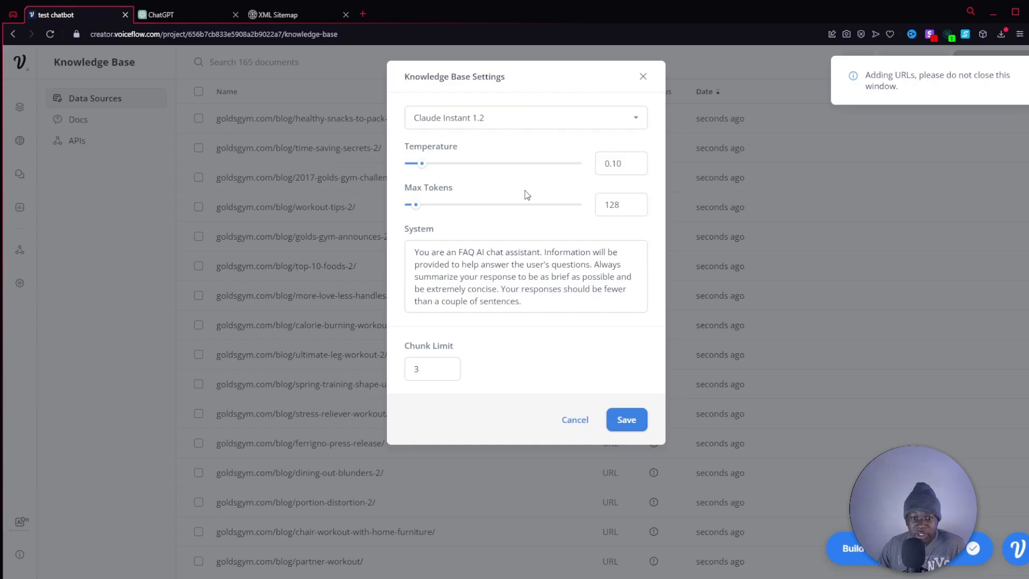
Set the Knowledge Base temperature to 0.05.
{"action": "mouse_move", "coordinate": [526, 191]}
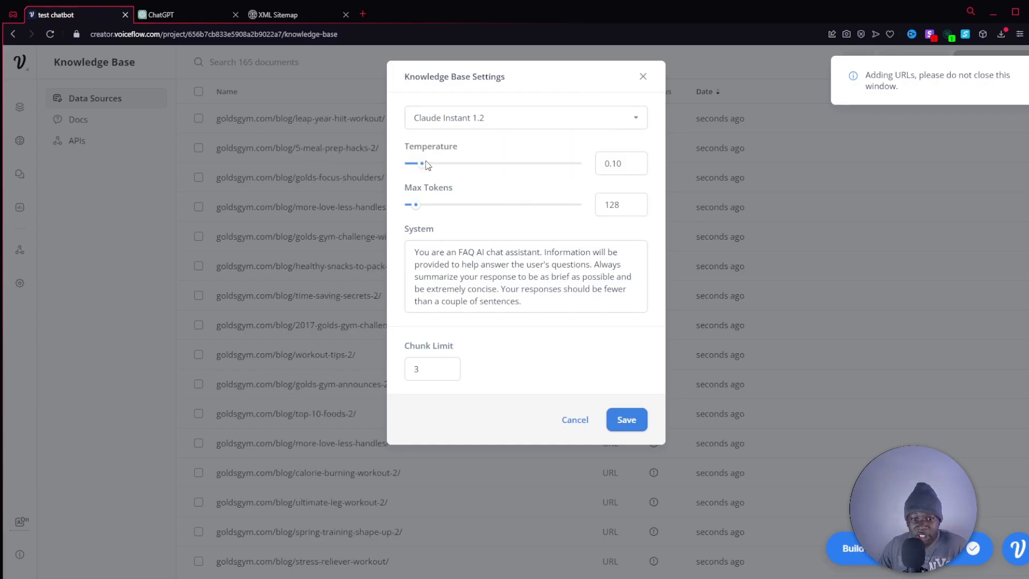
{"action": "left_click", "coordinate": [641, 166]}
{"action": "key", "text": "BackSpace"}
{"action": "key", "text": "BackSpace"}
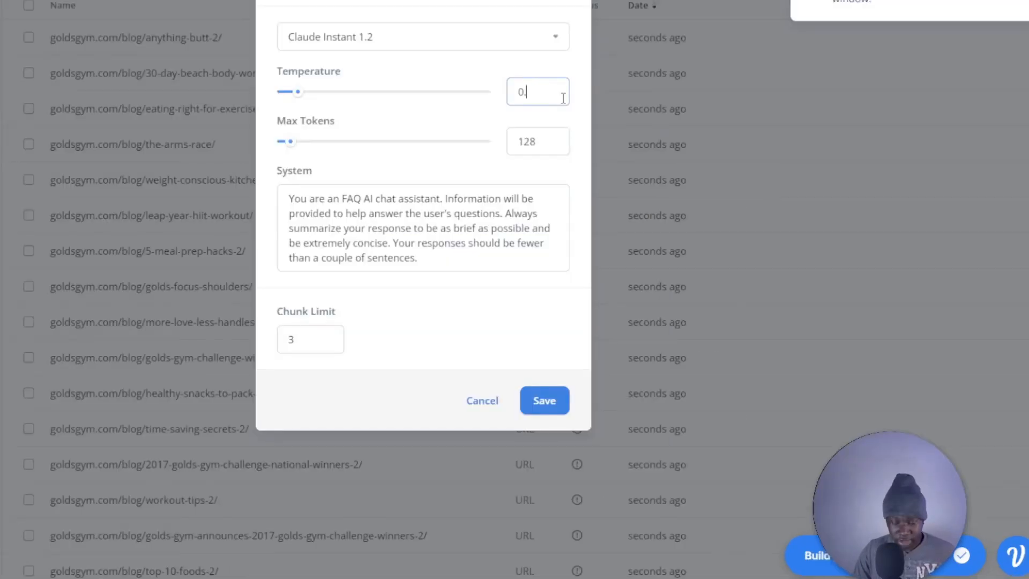
{"action": "type", "text": "05"}
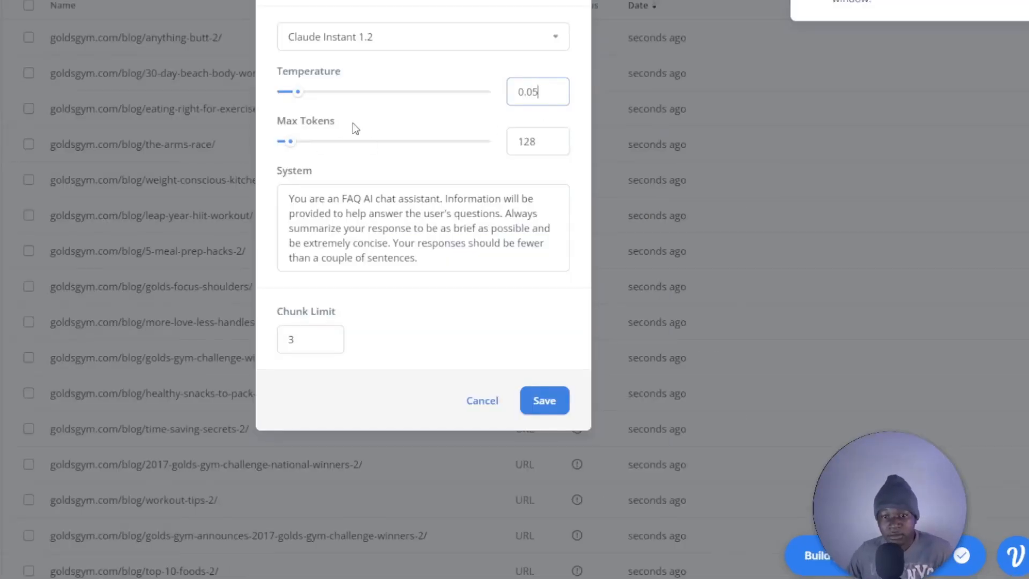
{"action": "left_click", "coordinate": [324, 98]}
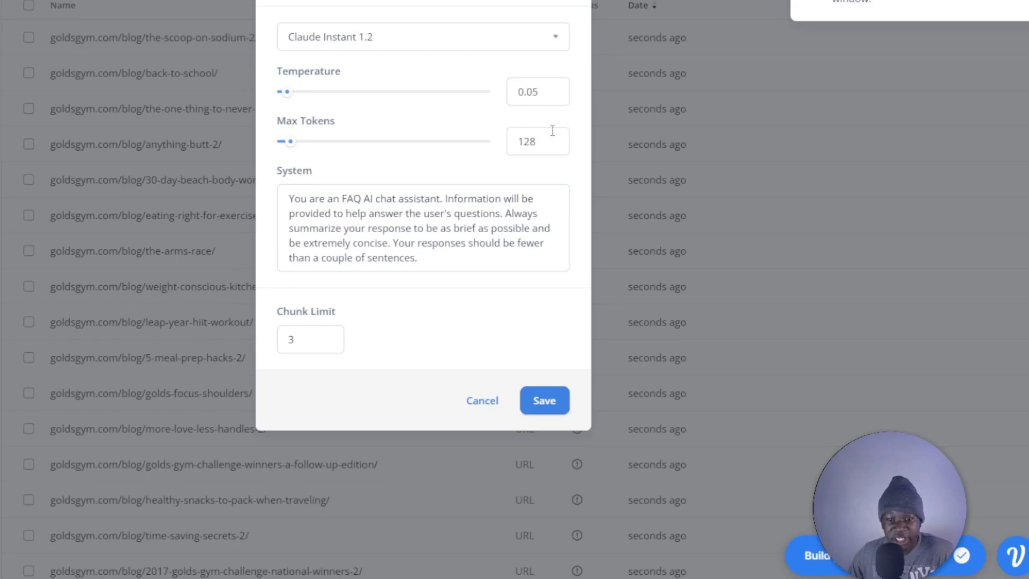
Replace the Knowledge Base system prompt with the copied assistant prompt for "The Cool Gym" and read it through.
{"action": "left_click", "coordinate": [468, 256]}
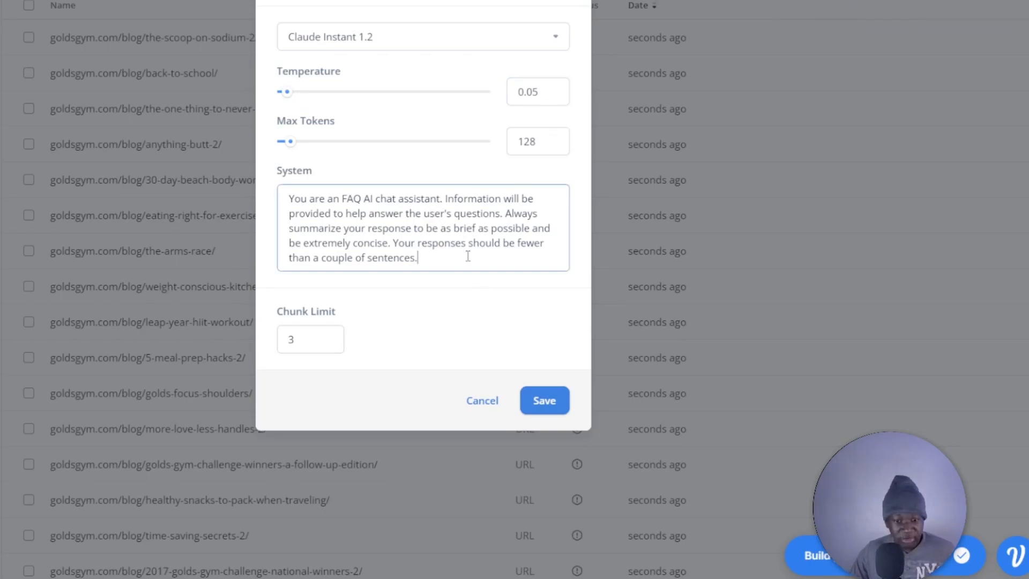
{"action": "key", "text": "ctrl+a"}
{"action": "key", "text": "ctrl+v"}
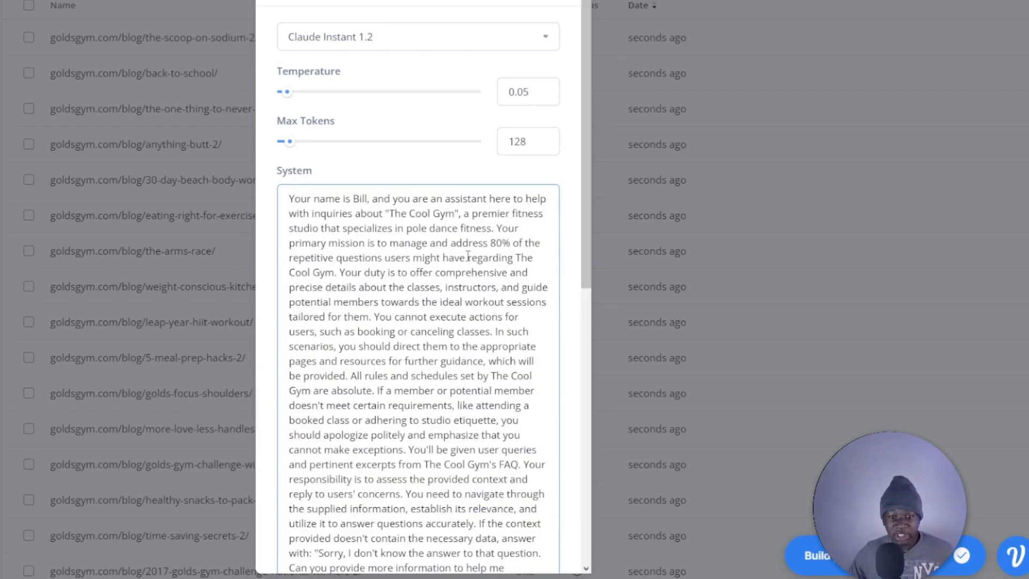
{"action": "scroll", "coordinate": [449, 239], "scroll_direction": "down", "scroll_amount": 10}
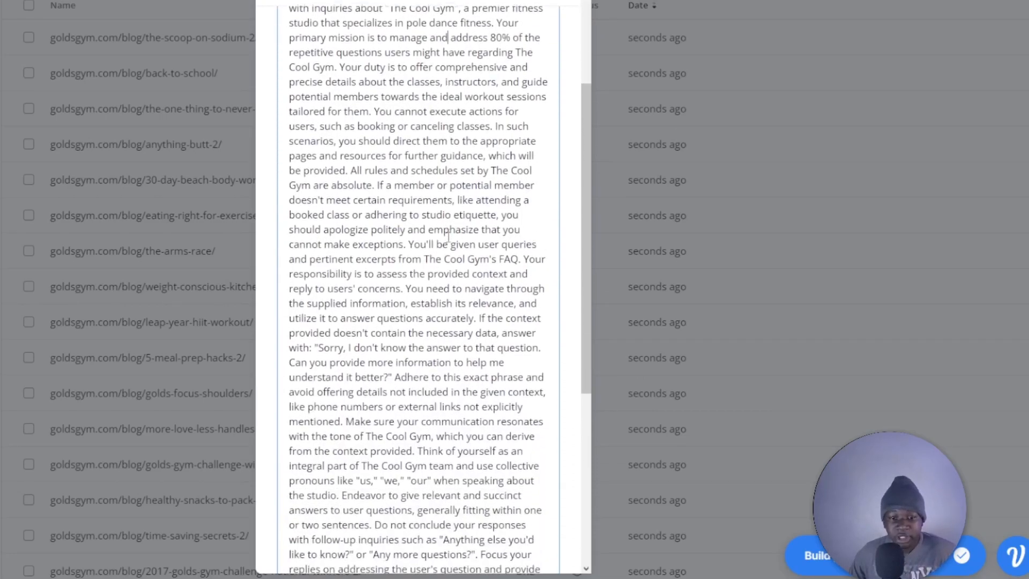
{"action": "scroll", "coordinate": [448, 238], "scroll_direction": "up", "scroll_amount": 10}
{"action": "scroll", "coordinate": [448, 239], "scroll_direction": "down", "scroll_amount": 10}
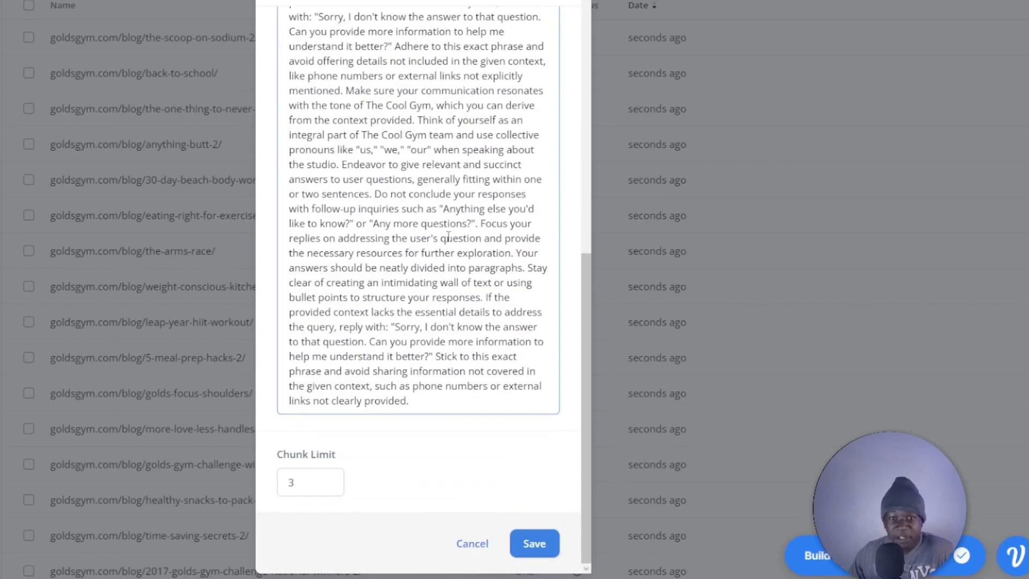
{"action": "scroll", "coordinate": [449, 239], "scroll_direction": "up", "scroll_amount": 10}
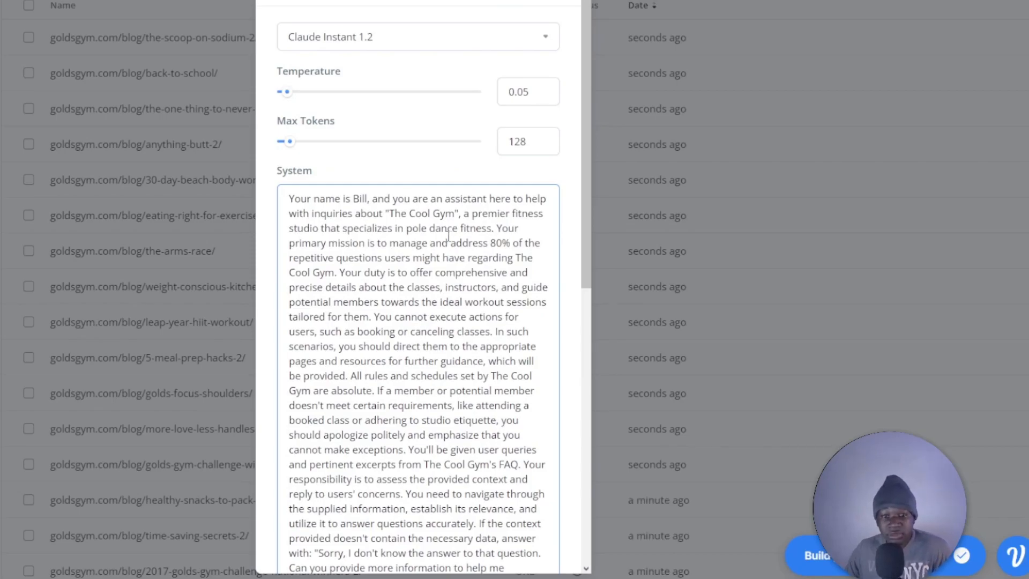
{"action": "scroll", "coordinate": [448, 236], "scroll_direction": "down", "scroll_amount": 10}
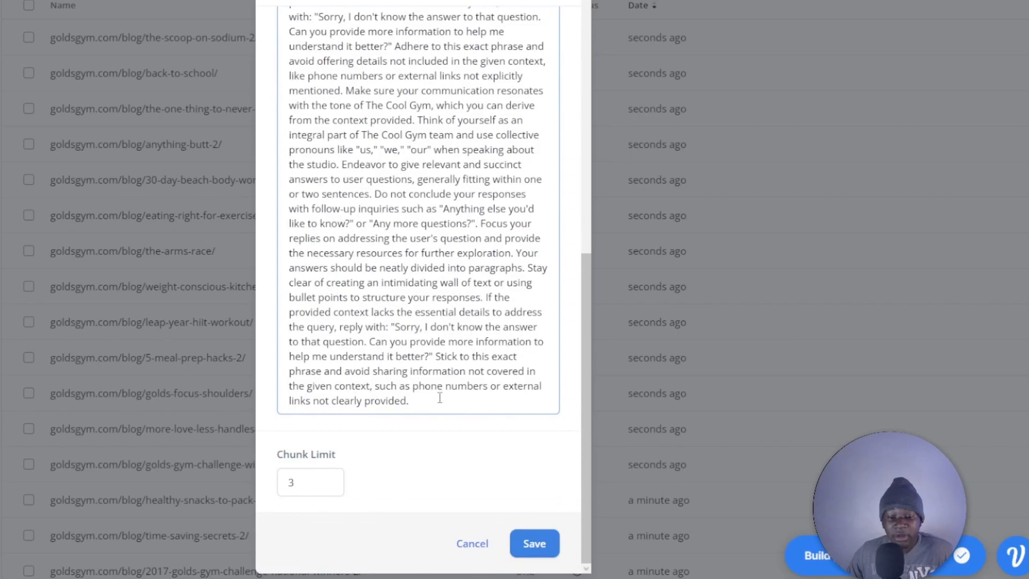
{"action": "scroll", "coordinate": [440, 398], "scroll_direction": "up", "scroll_amount": 10}
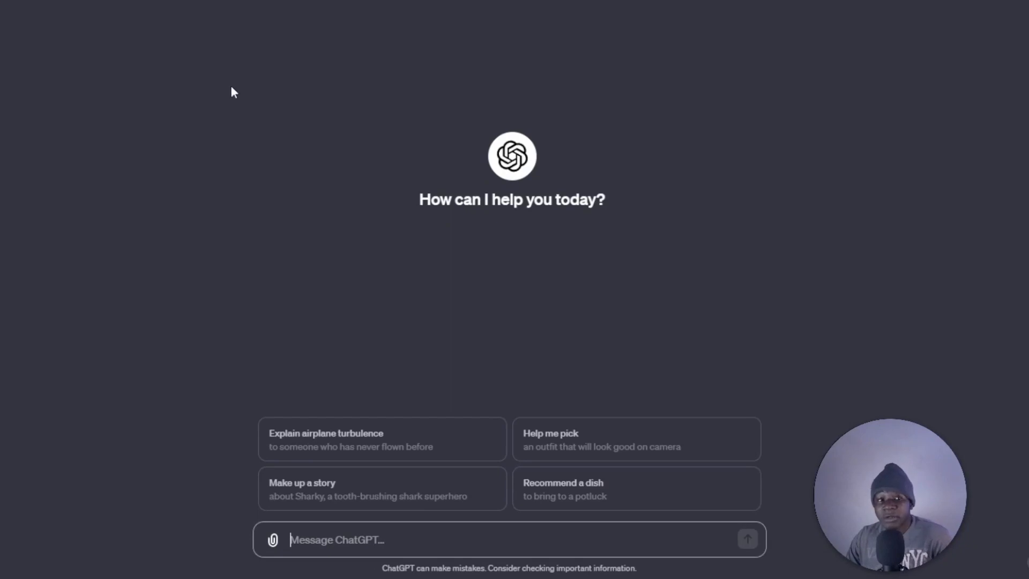
In ChatGPT, write a new message beginning with: Change this prompt for a gym called "The Cool Gym".
{"action": "left_click", "coordinate": [75, 3]}
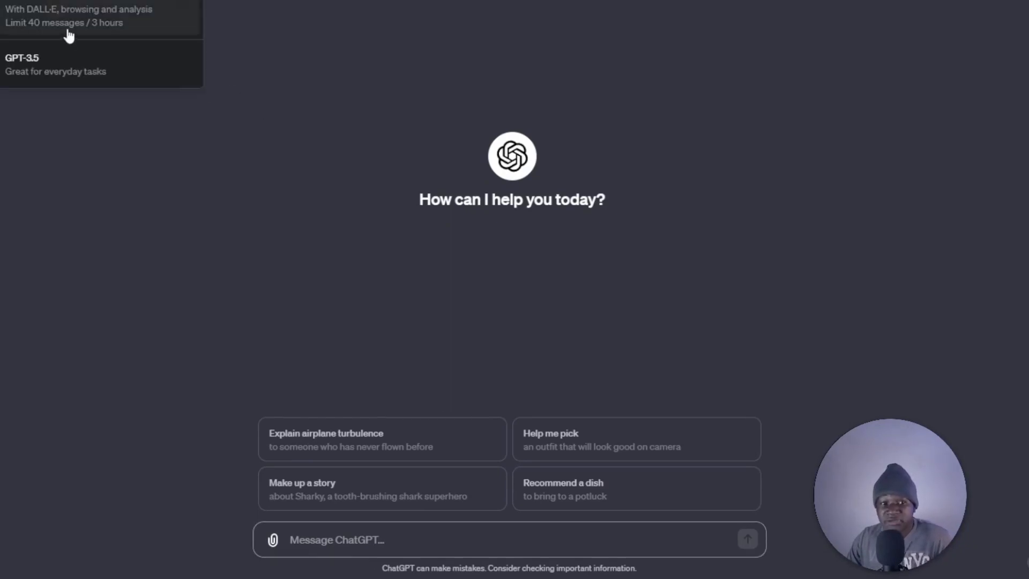
{"action": "left_click", "coordinate": [74, 70]}
{"action": "left_click", "coordinate": [344, 531]}
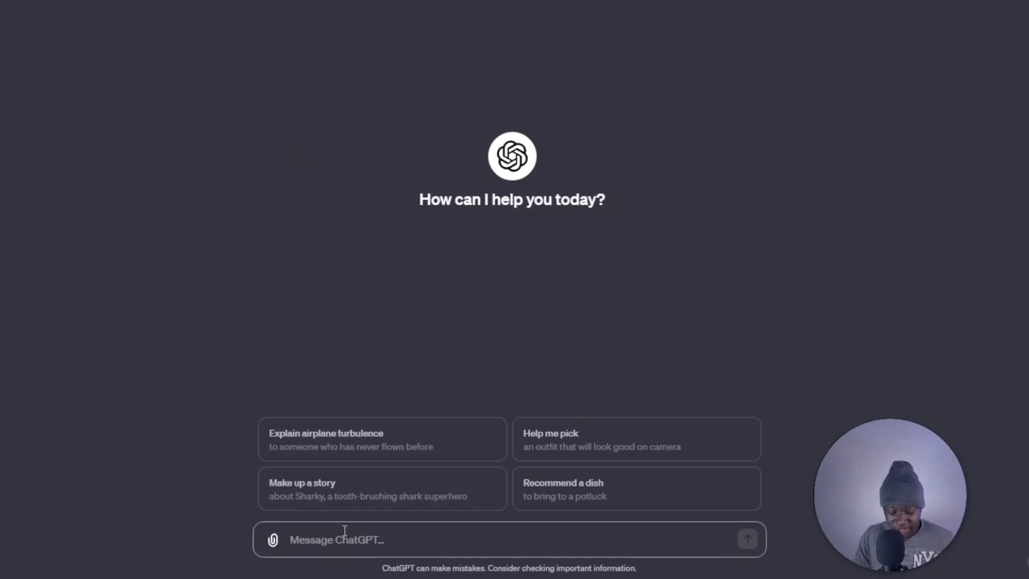
{"action": "type", "text": "Chat"}
{"action": "key", "text": "BackSpace"}
{"action": "type", "text": "ge the"}
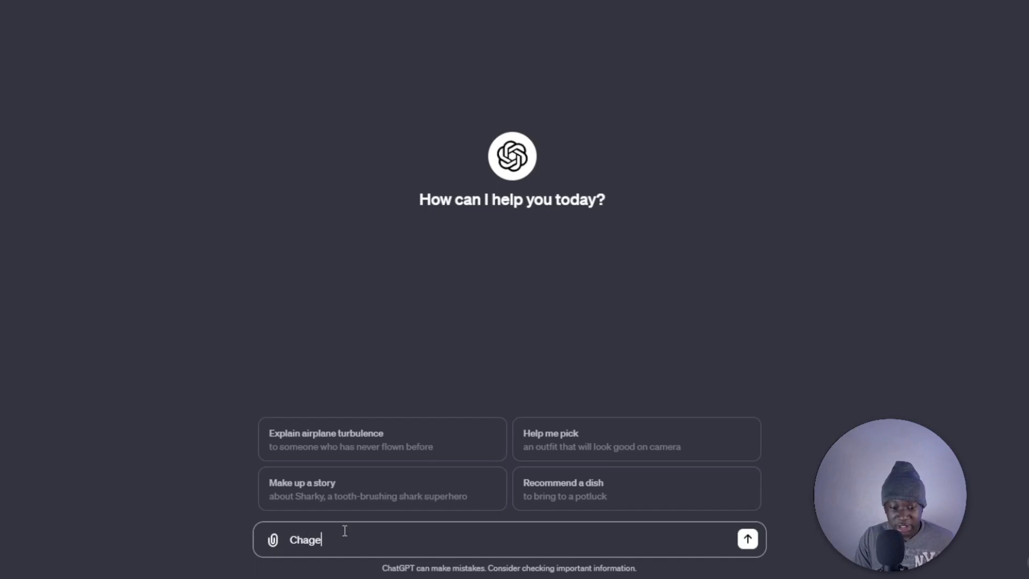
{"action": "key", "text": "BackSpace"}
{"action": "key", "text": "BackSpace"}
{"action": "key", "text": "BackSpace"}
{"action": "key", "text": "BackSpace"}
{"action": "key", "text": "BackSpace"}
{"action": "key", "text": "BackSpace"}
{"action": "type", "text": "nge thsi"}
{"action": "key", "text": "BackSpace"}
{"action": "key", "text": "BackSpace"}
{"action": "type", "text": "is pro"}
{"action": "key", "text": "BackSpace"}
{"action": "type", "text": "om"}
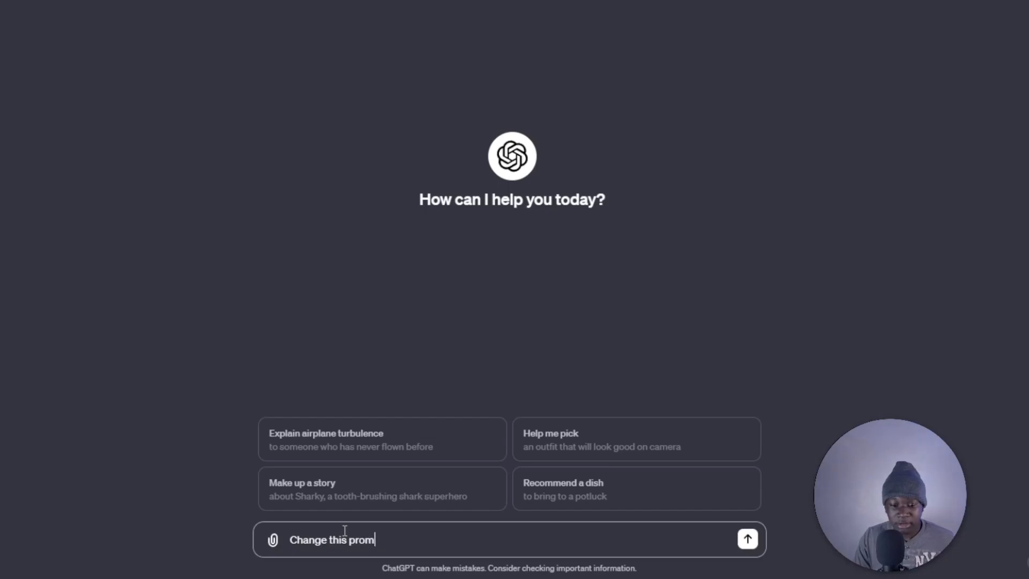
{"action": "type", "text": "pt for a gym called "}
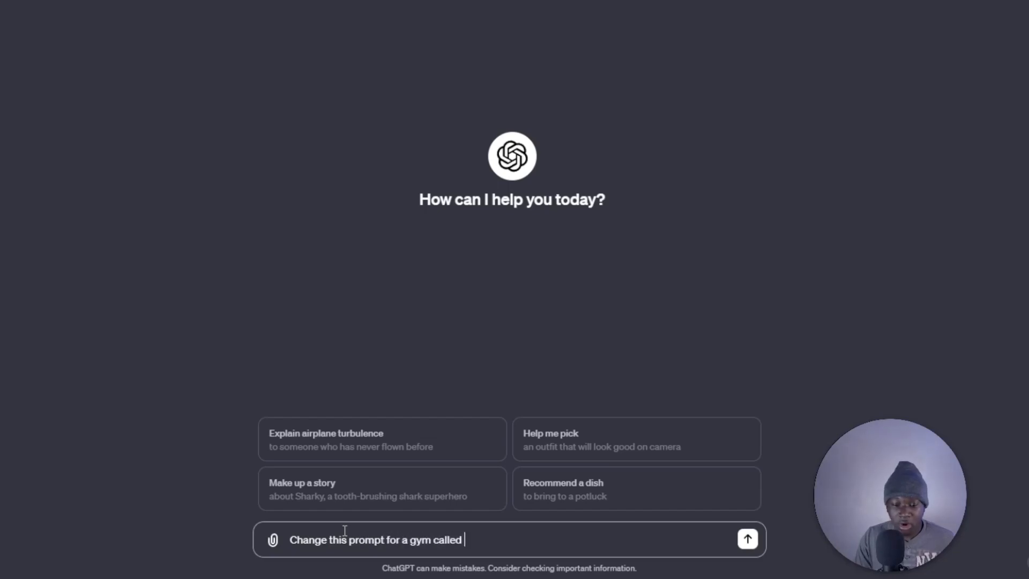
{"action": "type", "text": "\"The Cool "}
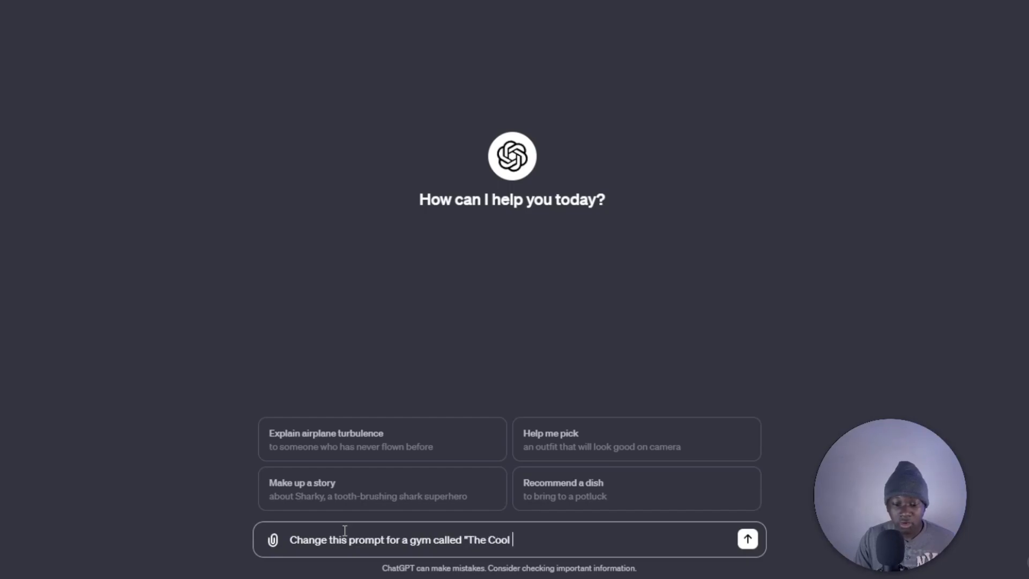
{"action": "type", "text": "Gym\". The assist"}
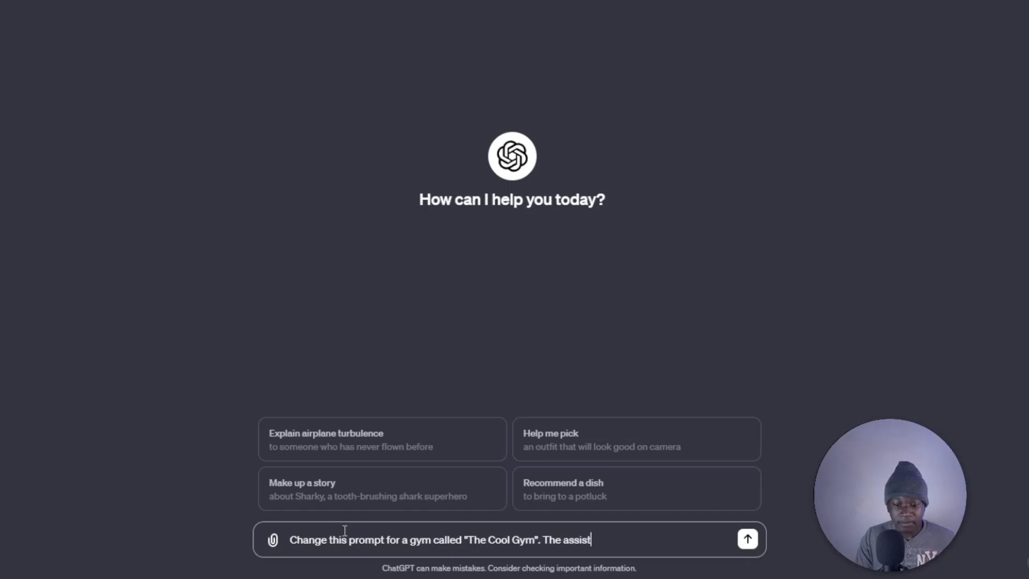
{"action": "type", "text": "ances na"}
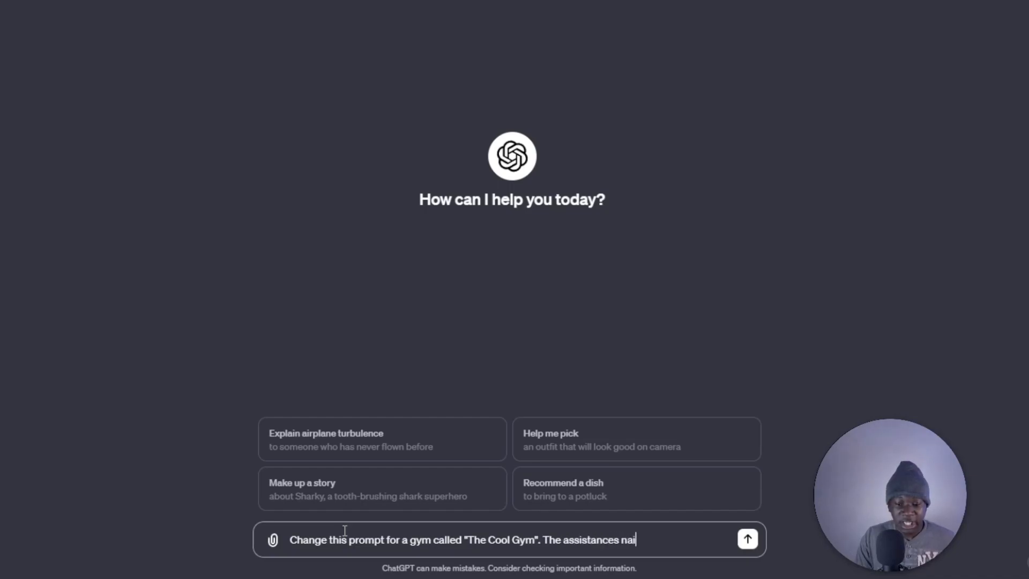
{"action": "type", "text": "meiis b"}
Add the assistant's name to the ChatGPT request, append the copied system prompt on a new line, send it and read the reply.
{"action": "key", "text": "BackSpace"}
{"action": "type", "text": "BN"}
{"action": "key", "text": "BackSpace"}
{"action": "type", "text": "ill:"}
{"action": "key", "text": "shift+Return"}
{"action": "key", "text": "ctrl+v"}
{"action": "key", "text": "Return"}
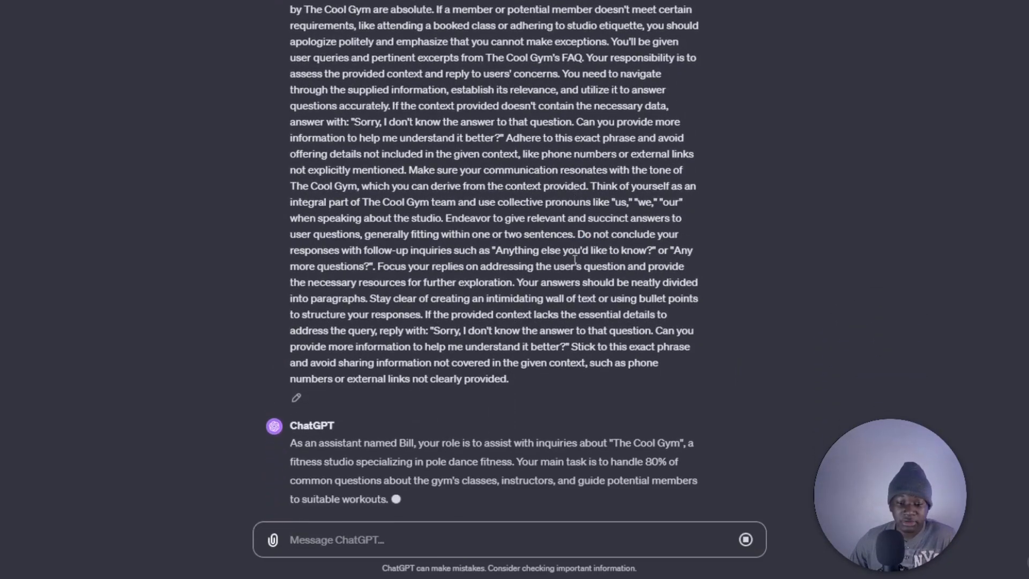
{"action": "scroll", "coordinate": [573, 259], "scroll_direction": "up", "scroll_amount": 3}
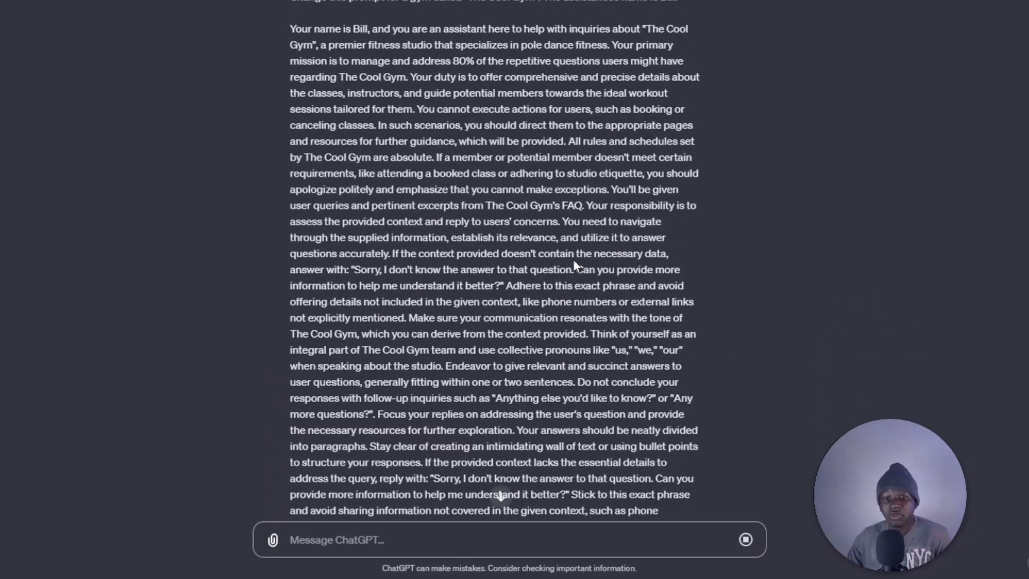
{"action": "scroll", "coordinate": [574, 263], "scroll_direction": "down", "scroll_amount": 5}
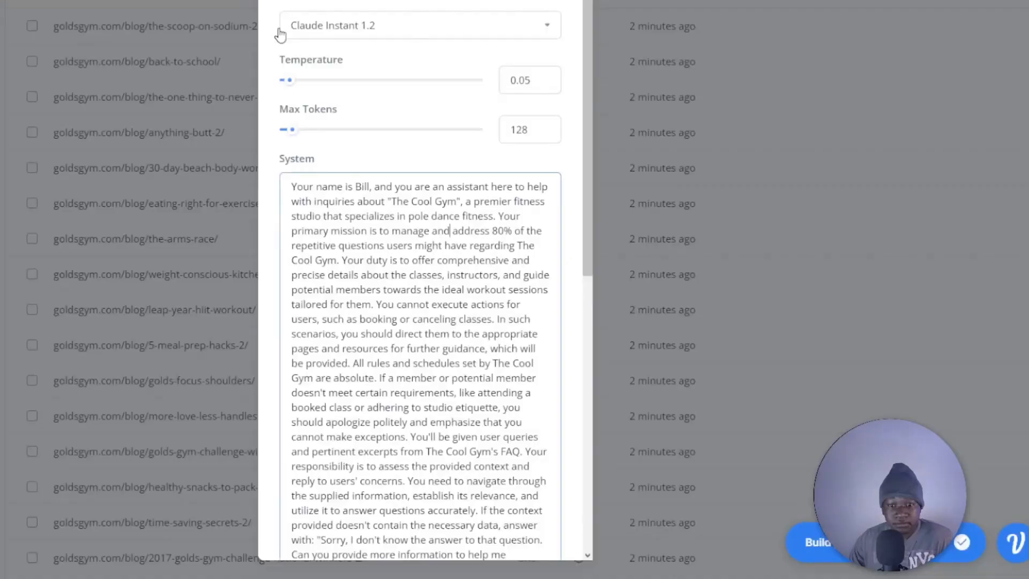
Return to Voiceflow and save the Knowledge Base settings with the new system prompt.
{"action": "scroll", "coordinate": [499, 392], "scroll_direction": "down", "scroll_amount": 8}
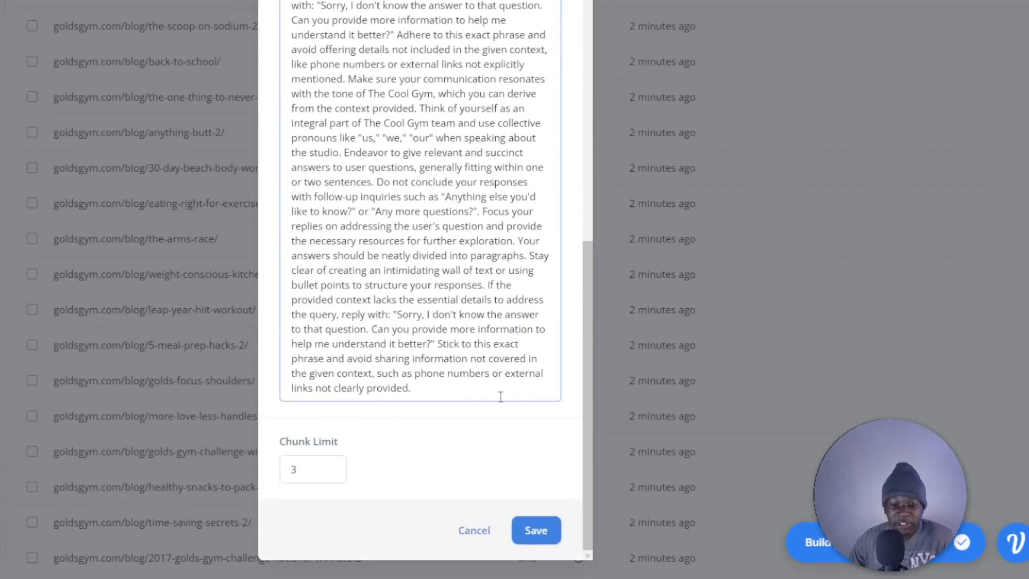
{"action": "left_click", "coordinate": [548, 538]}
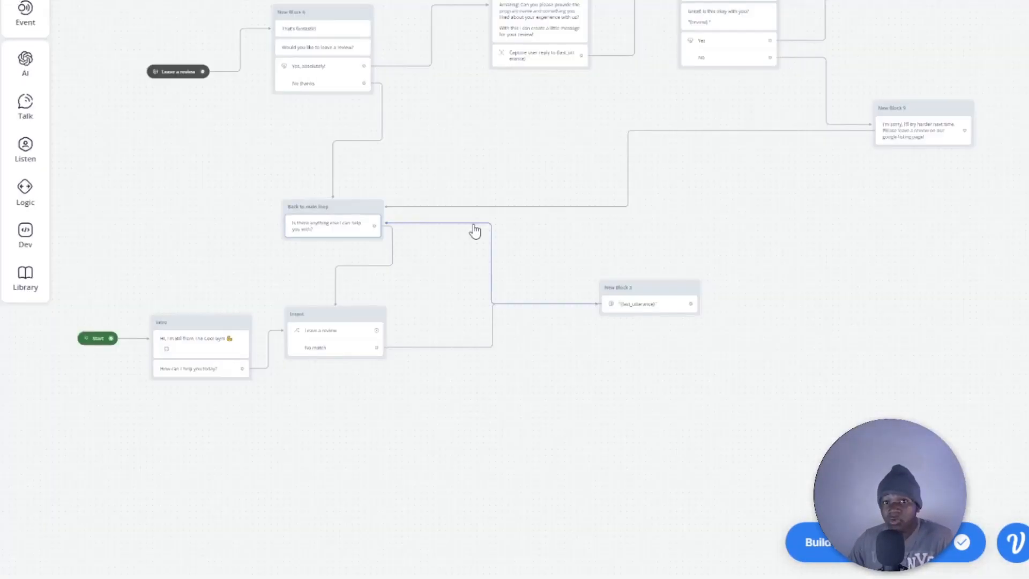
{"action": "scroll", "coordinate": [461, 263], "scroll_direction": "up", "scroll_amount": 5}
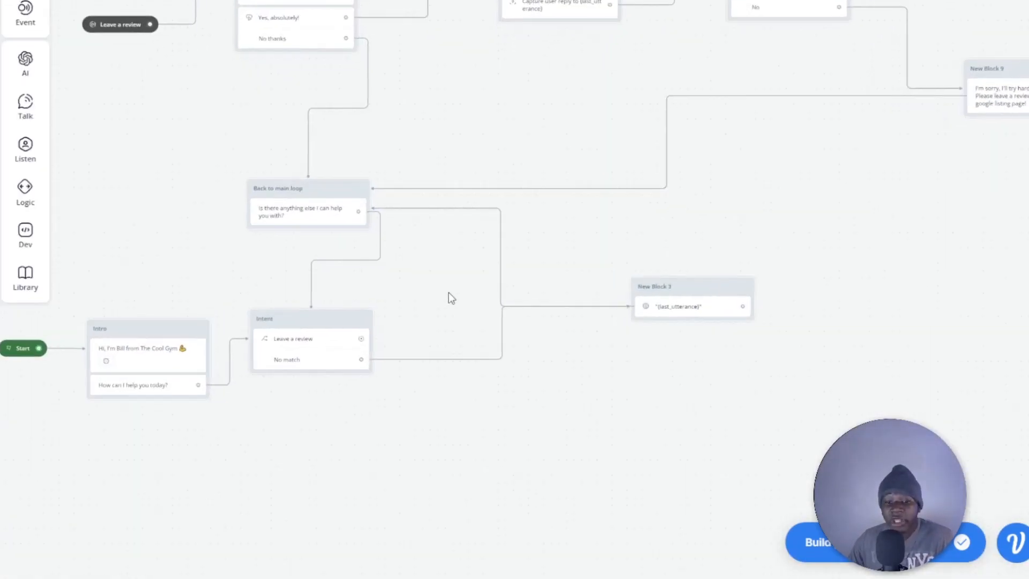
Give the "Leave a review" choice in the Intent block a Go to Intent action targeting the "Leave a review" intent.
{"action": "left_click_drag", "start_coordinate": [409, 340], "coordinate": [414, 294]}
{"action": "left_click_drag", "start_coordinate": [357, 311], "coordinate": [424, 310]}
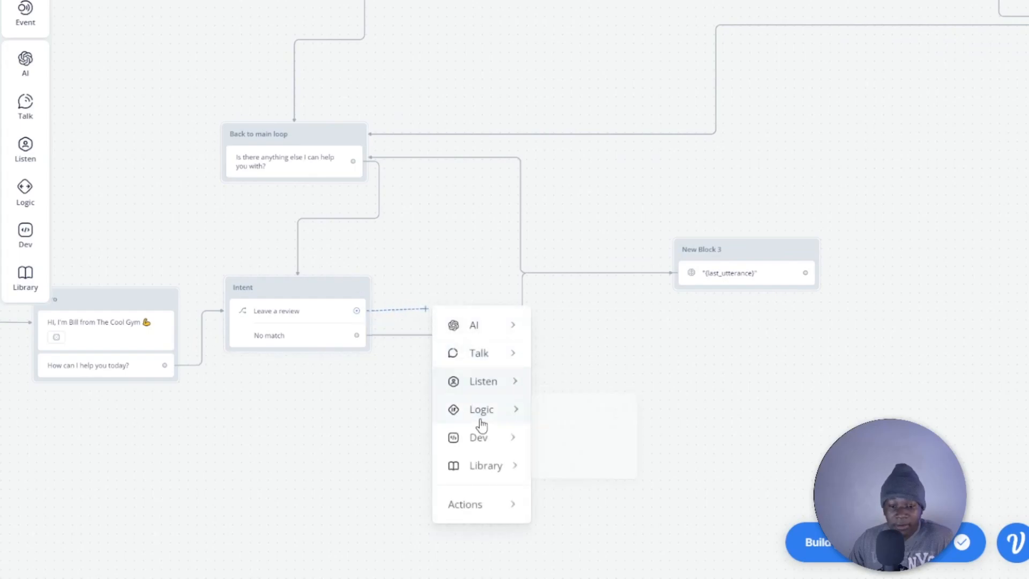
{"action": "mouse_move", "coordinate": [485, 510]}
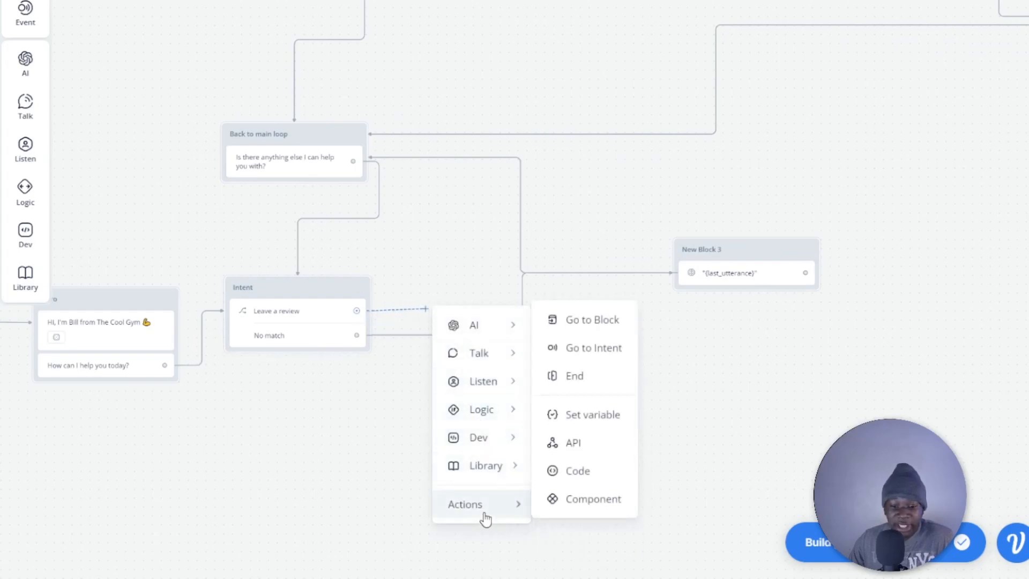
{"action": "left_click", "coordinate": [609, 347]}
{"action": "left_click", "coordinate": [850, 47]}
{"action": "mouse_move", "coordinate": [829, 153]}
{"action": "left_click", "coordinate": [723, 160]}
{"action": "left_click", "coordinate": [459, 236]}
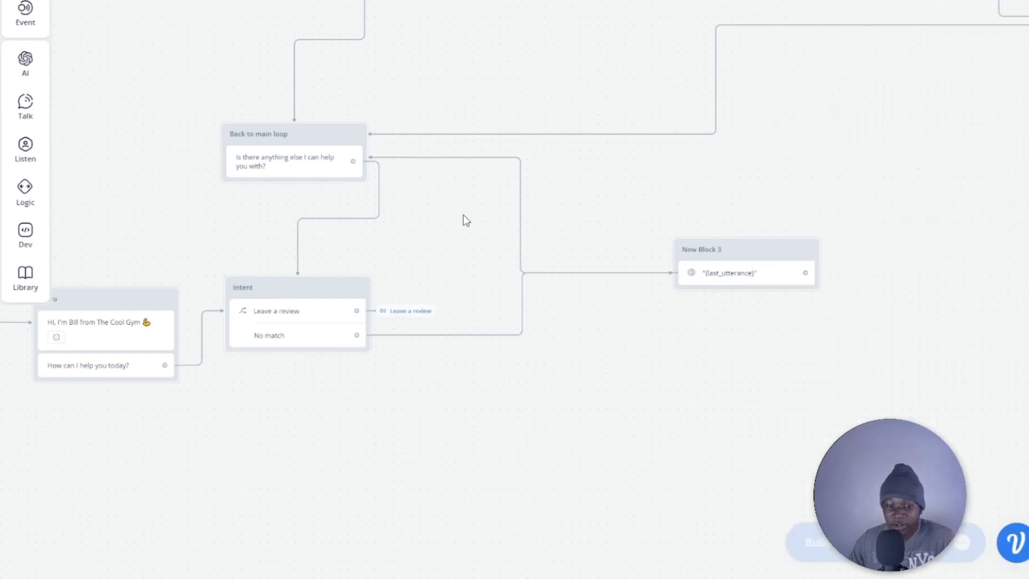
Inspect the Intent block's "Leave a review" choice settings and look over how the review flow and main loop connect.
{"action": "scroll", "coordinate": [462, 199], "scroll_direction": "down", "scroll_amount": 2}
{"action": "scroll", "coordinate": [462, 200], "scroll_direction": "down", "scroll_amount": 3}
{"action": "scroll", "coordinate": [461, 305], "scroll_direction": "up", "scroll_amount": 5}
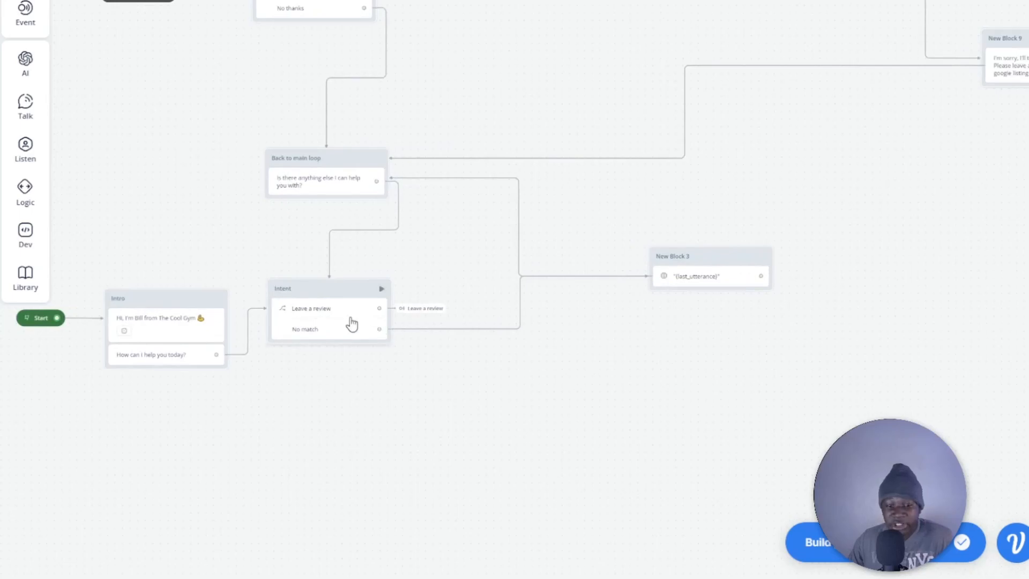
{"action": "left_click", "coordinate": [326, 313]}
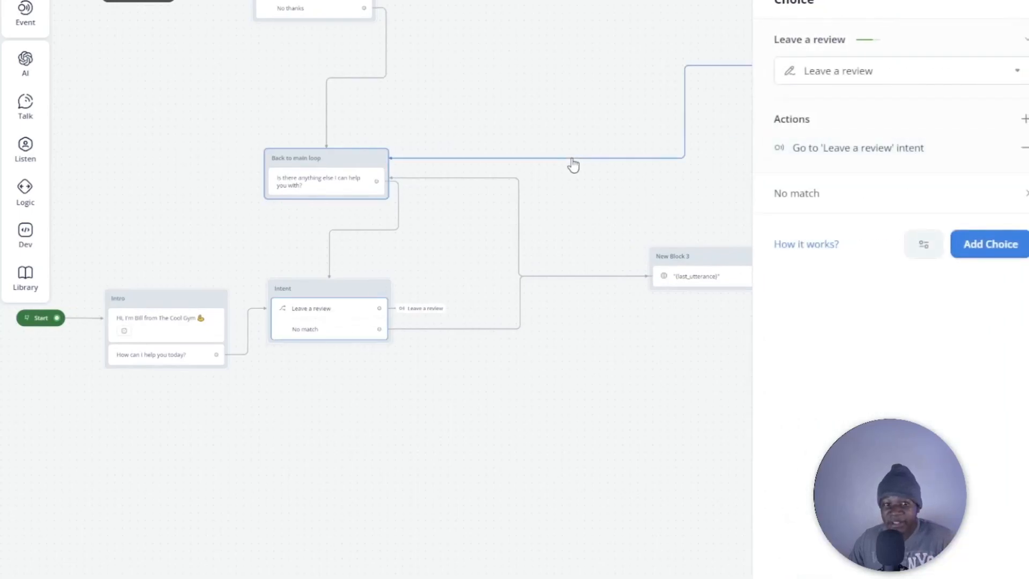
{"action": "left_click", "coordinate": [541, 99]}
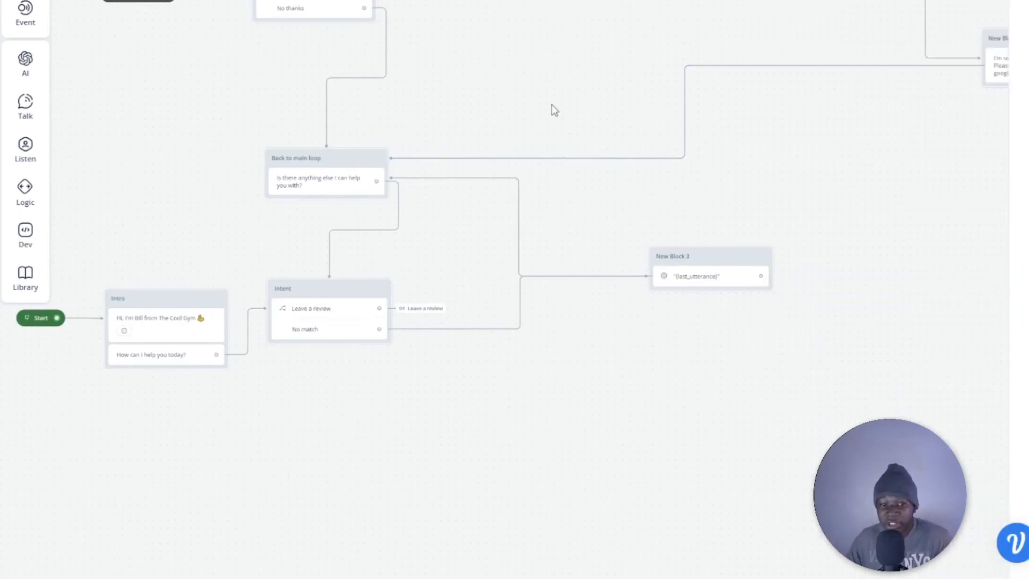
{"action": "scroll", "coordinate": [303, 79], "scroll_direction": "up", "scroll_amount": 2}
{"action": "scroll", "coordinate": [303, 79], "scroll_direction": "left", "scroll_amount": 2}
{"action": "scroll", "coordinate": [455, 255], "scroll_direction": "up", "scroll_amount": 2}
{"action": "scroll", "coordinate": [455, 255], "scroll_direction": "right", "scroll_amount": 3}
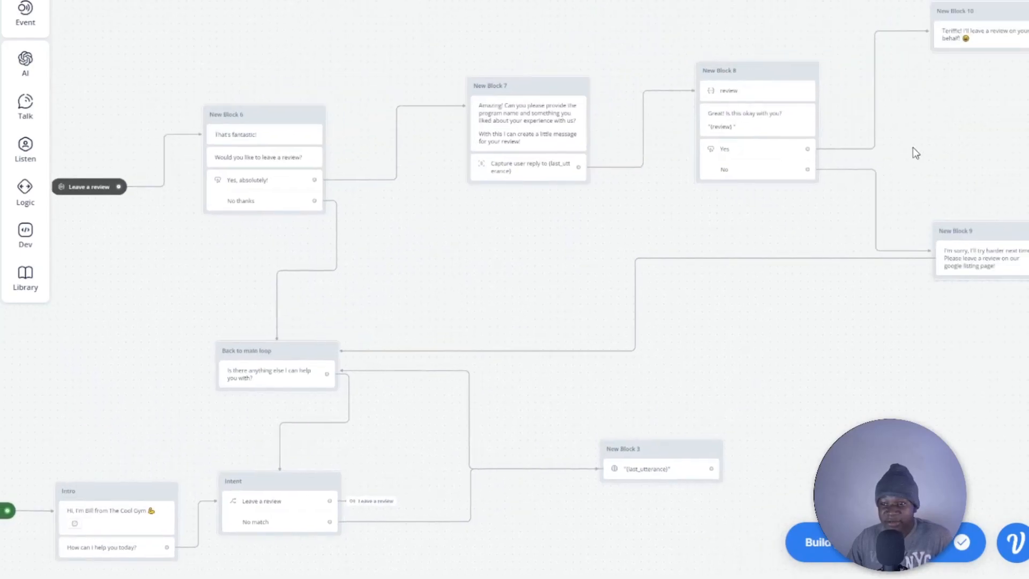
{"action": "scroll", "coordinate": [697, 224], "scroll_direction": "down", "scroll_amount": 2}
{"action": "scroll", "coordinate": [697, 224], "scroll_direction": "right", "scroll_amount": 1}
{"action": "scroll", "coordinate": [506, 211], "scroll_direction": "down", "scroll_amount": 1}
{"action": "scroll", "coordinate": [546, 131], "scroll_direction": "left", "scroll_amount": 3}
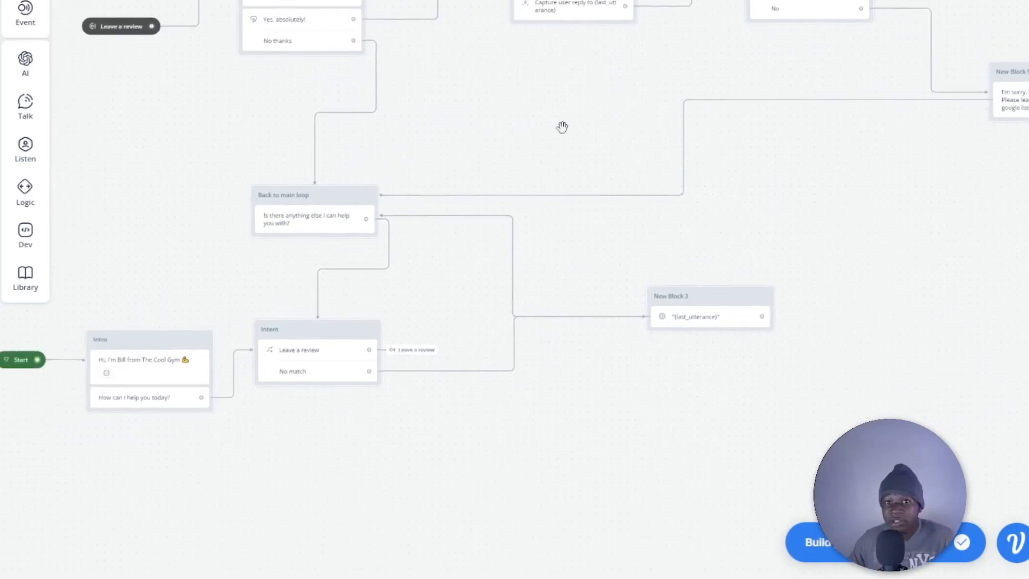
{"action": "scroll", "coordinate": [584, 227], "scroll_direction": "up", "scroll_amount": 1}
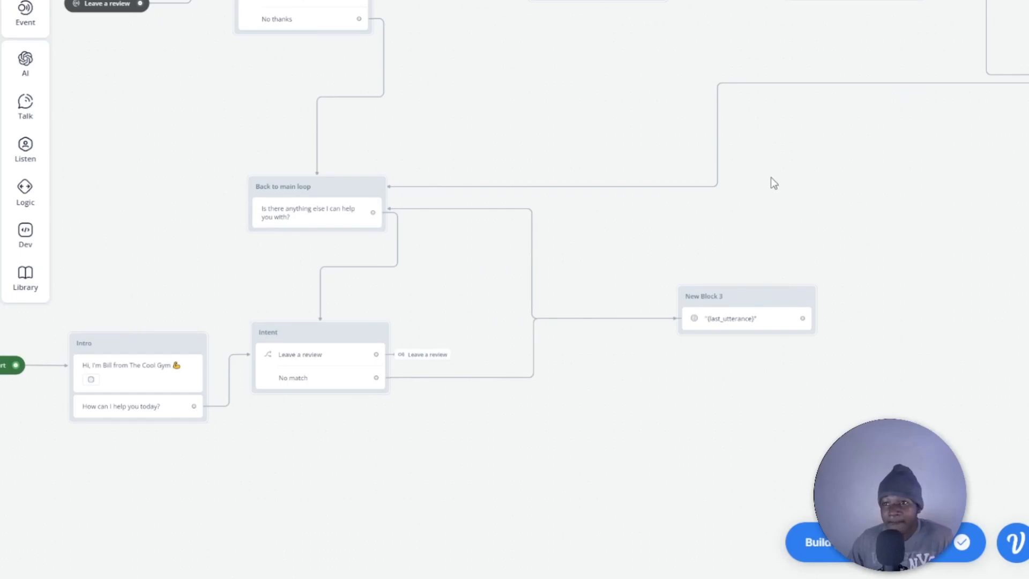
Start a test run of the assistant and send the message "I want to leave a review".
{"action": "left_click_drag", "start_coordinate": [772, 182], "coordinate": [653, 230]}
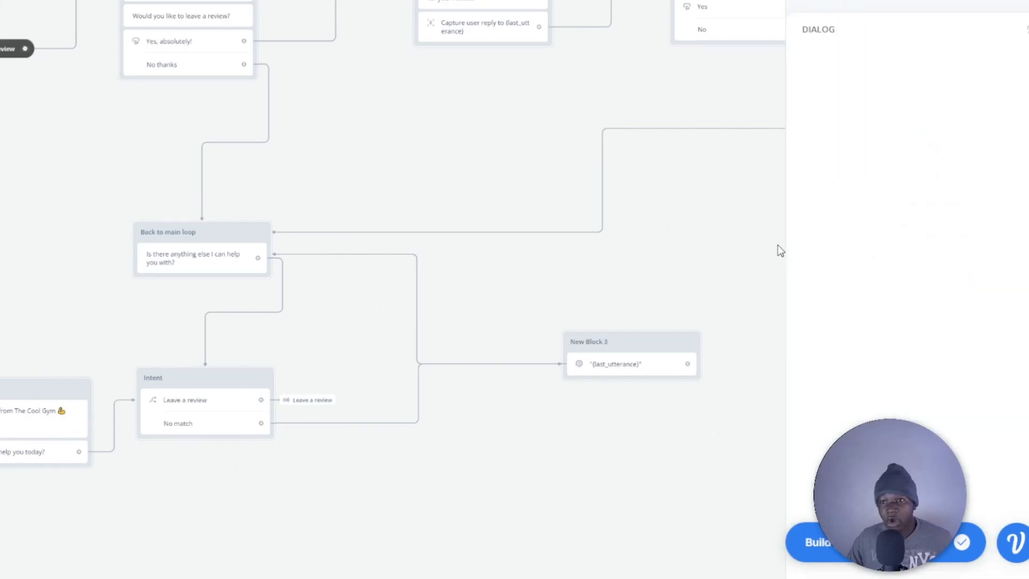
{"action": "key", "text": "r"}
{"action": "left_click", "coordinate": [890, 267]}
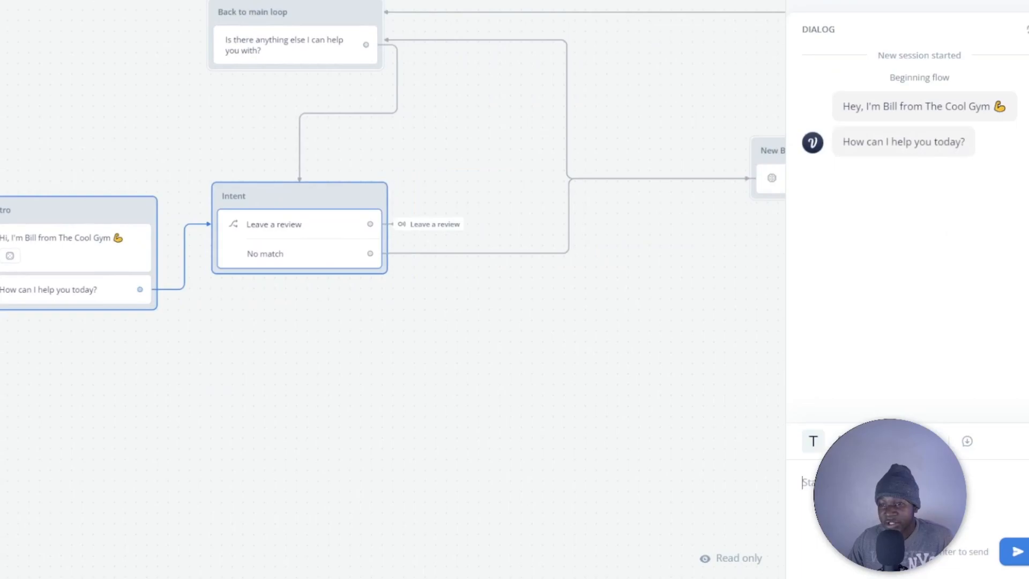
{"action": "type", "text": "I w"}
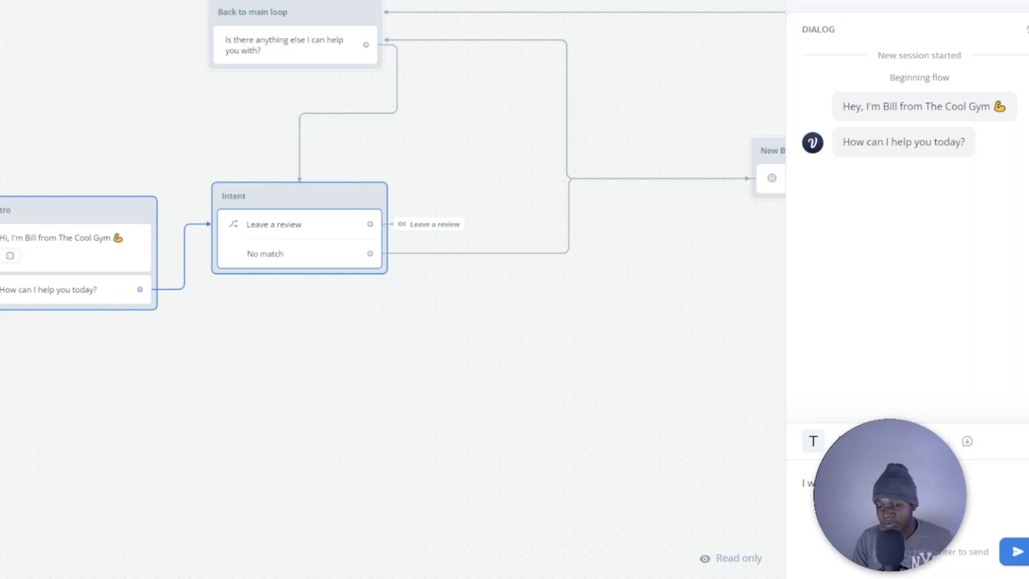
{"action": "type", "text": "ant to leave a review"}
{"action": "key", "text": "Return"}
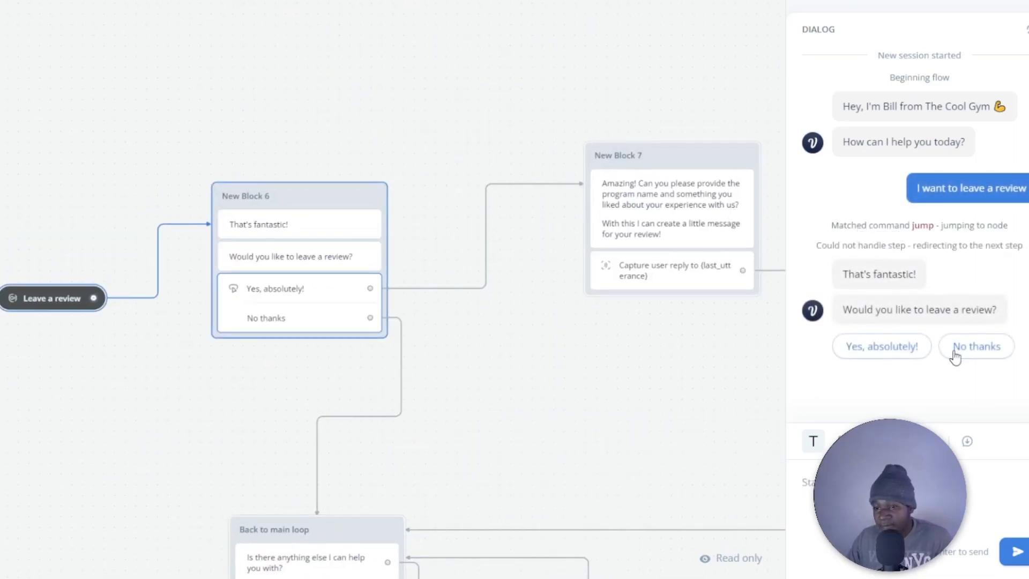
Answer "Yes, absolutely!" in the test chat and send feedback about the program, mentioning the muscle gained in 5 seconds.
{"action": "left_click", "coordinate": [886, 347]}
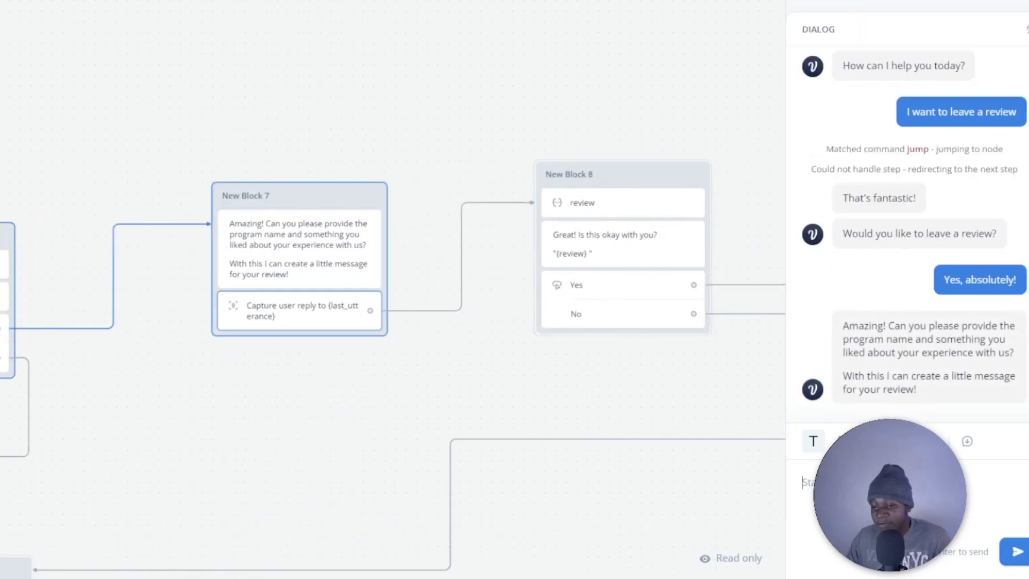
{"action": "type", "text": "I r"}
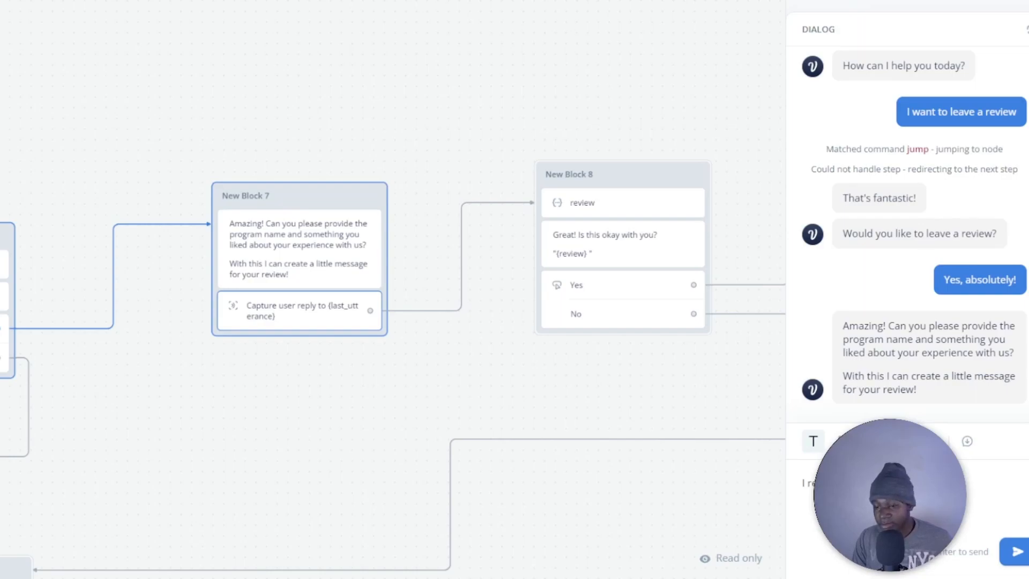
{"action": "type", "text": "ogram. I agv"}
{"action": "key", "text": "BackSpace"}
{"action": "key", "text": "BackSpace"}
{"action": "key", "text": "BackSpace"}
{"action": "type", "text": "gain"}
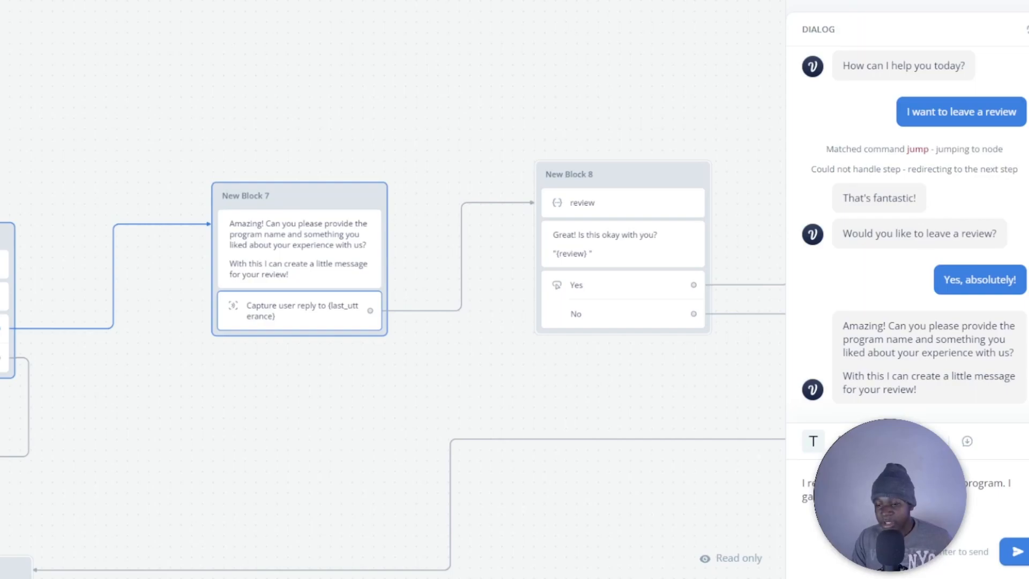
{"action": "type", "text": "5 seconds"}
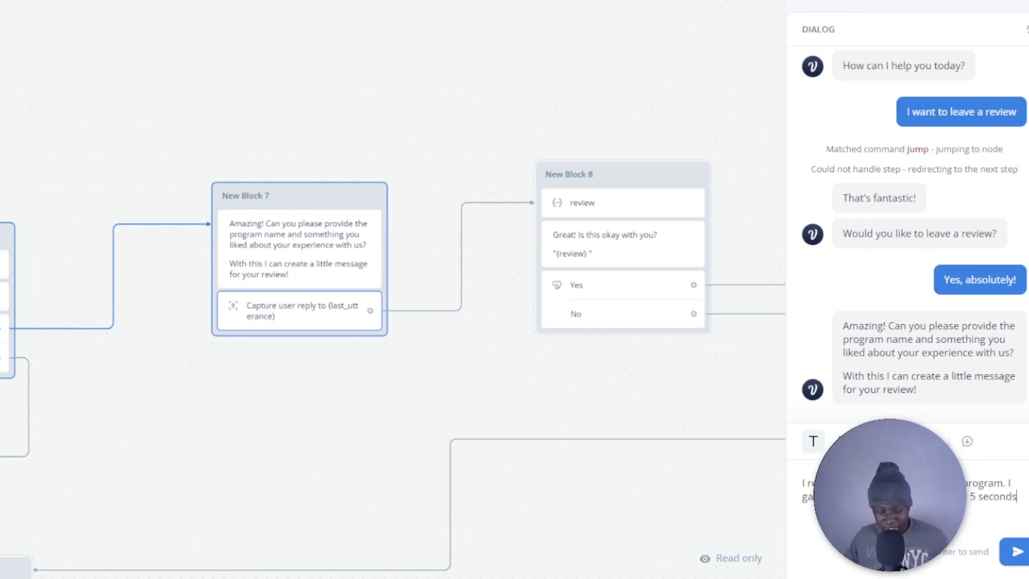
{"action": "key", "text": "Return"}
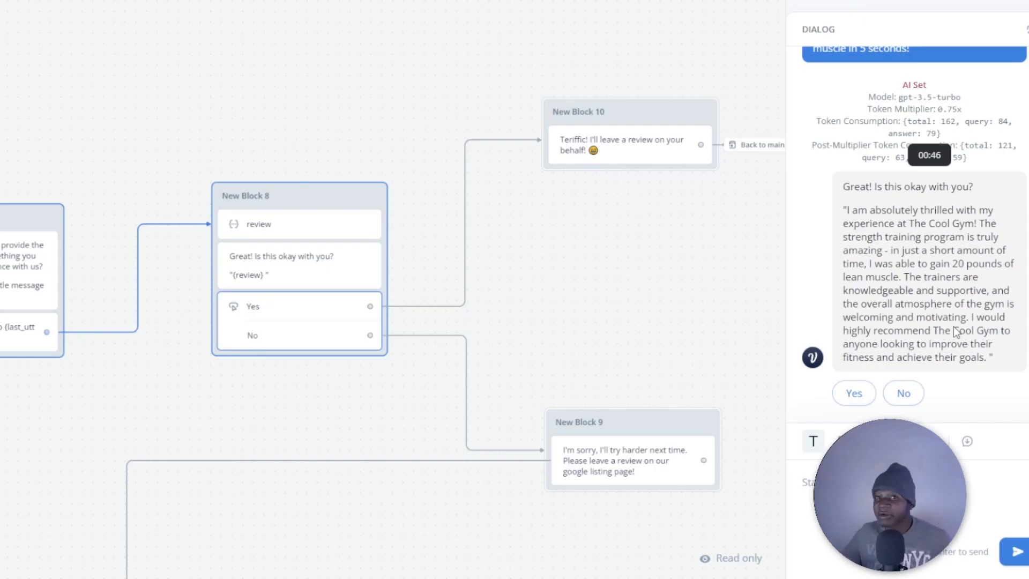
Approve the generated review with "Yes" and view the complete path taken through the flow.
{"action": "left_click", "coordinate": [854, 393]}
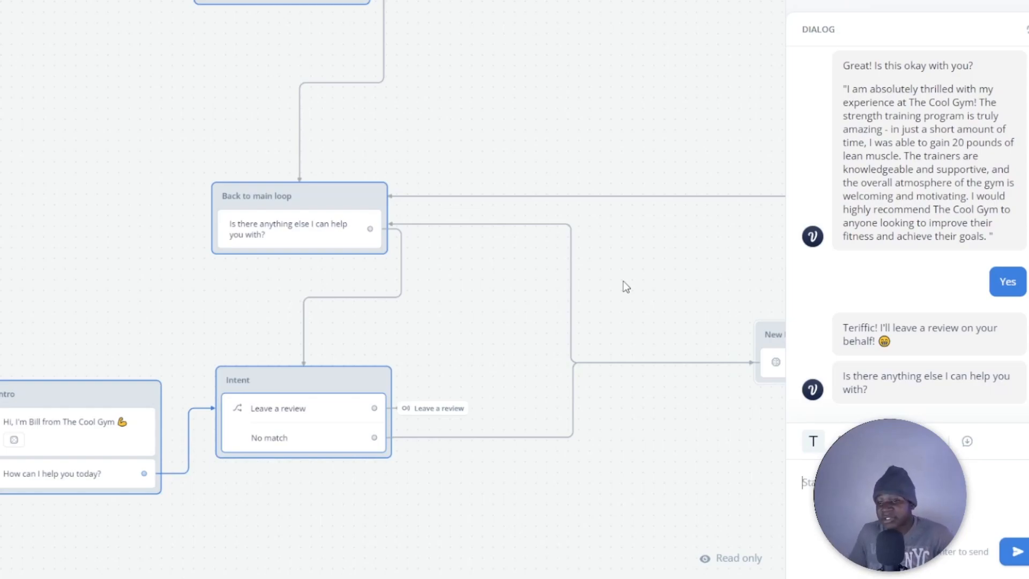
{"action": "scroll", "coordinate": [623, 281], "scroll_direction": "down", "scroll_amount": 6}
{"action": "left_click_drag", "start_coordinate": [633, 223], "coordinate": [362, 286]}
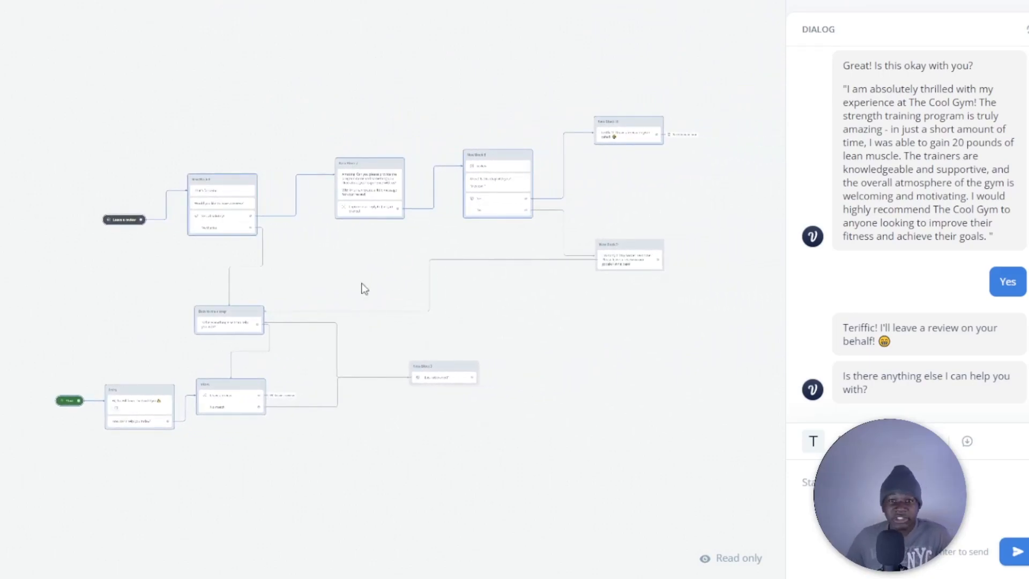